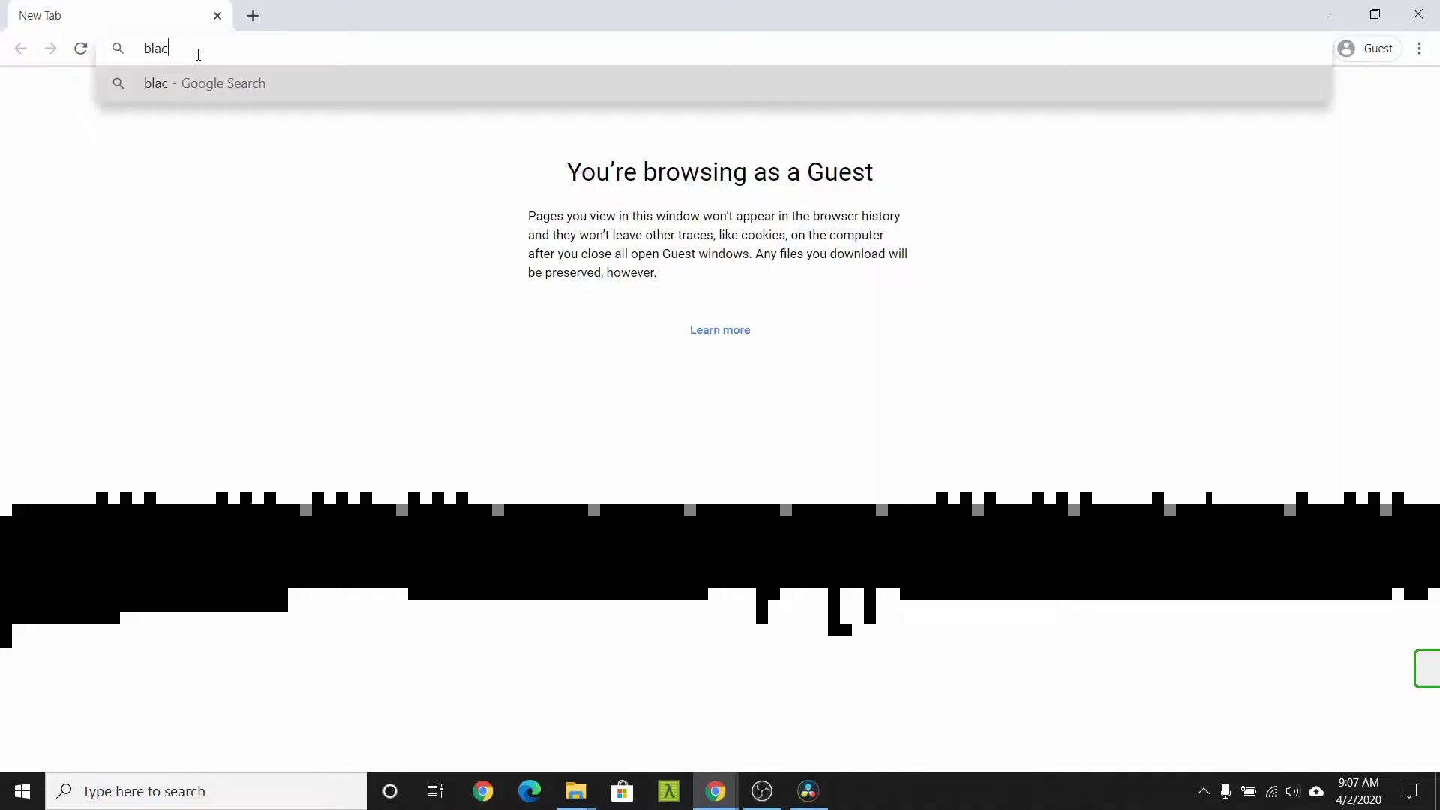
Load blackmagicdesign.com in the Chrome address bar
type("ckmagicdesign.com")
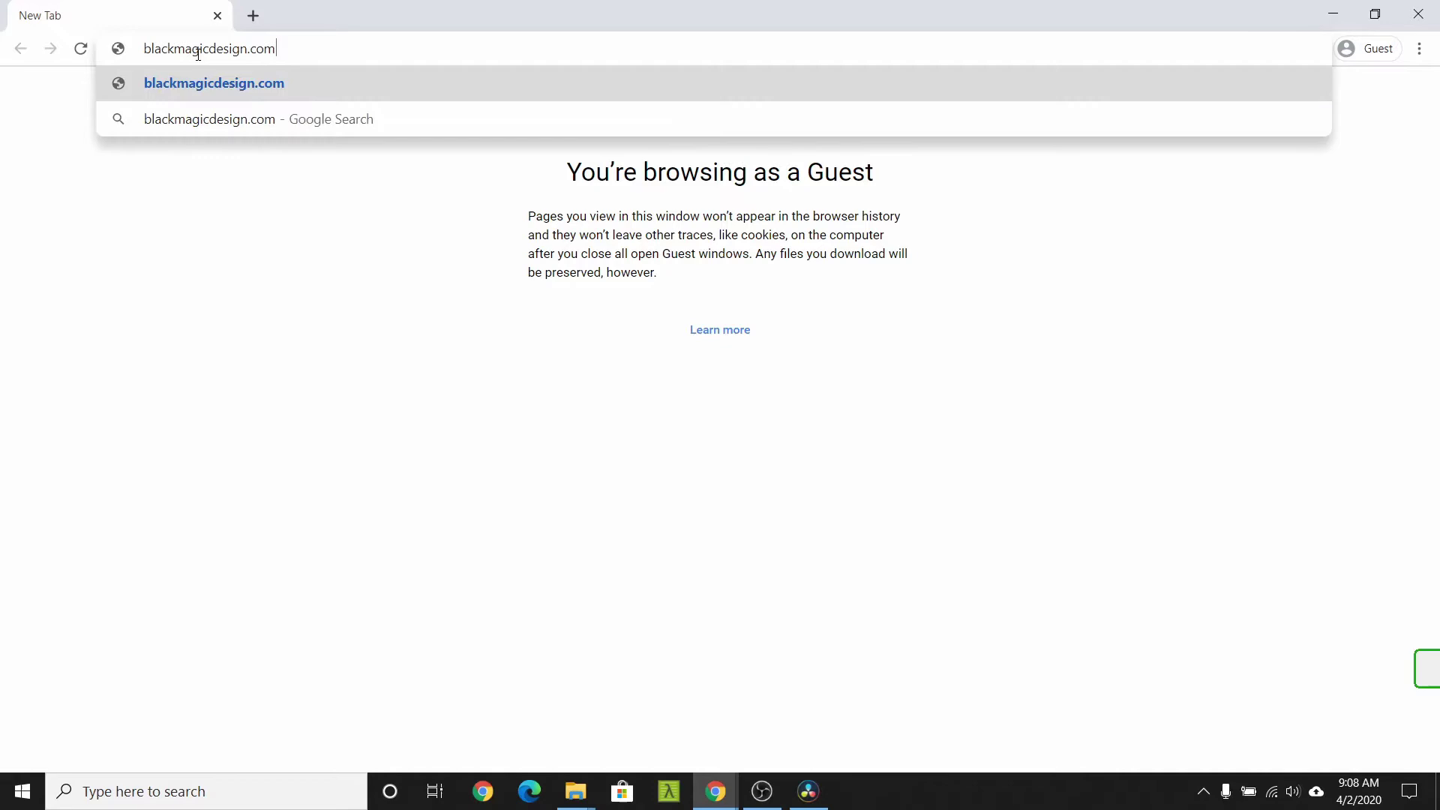
key("Return")
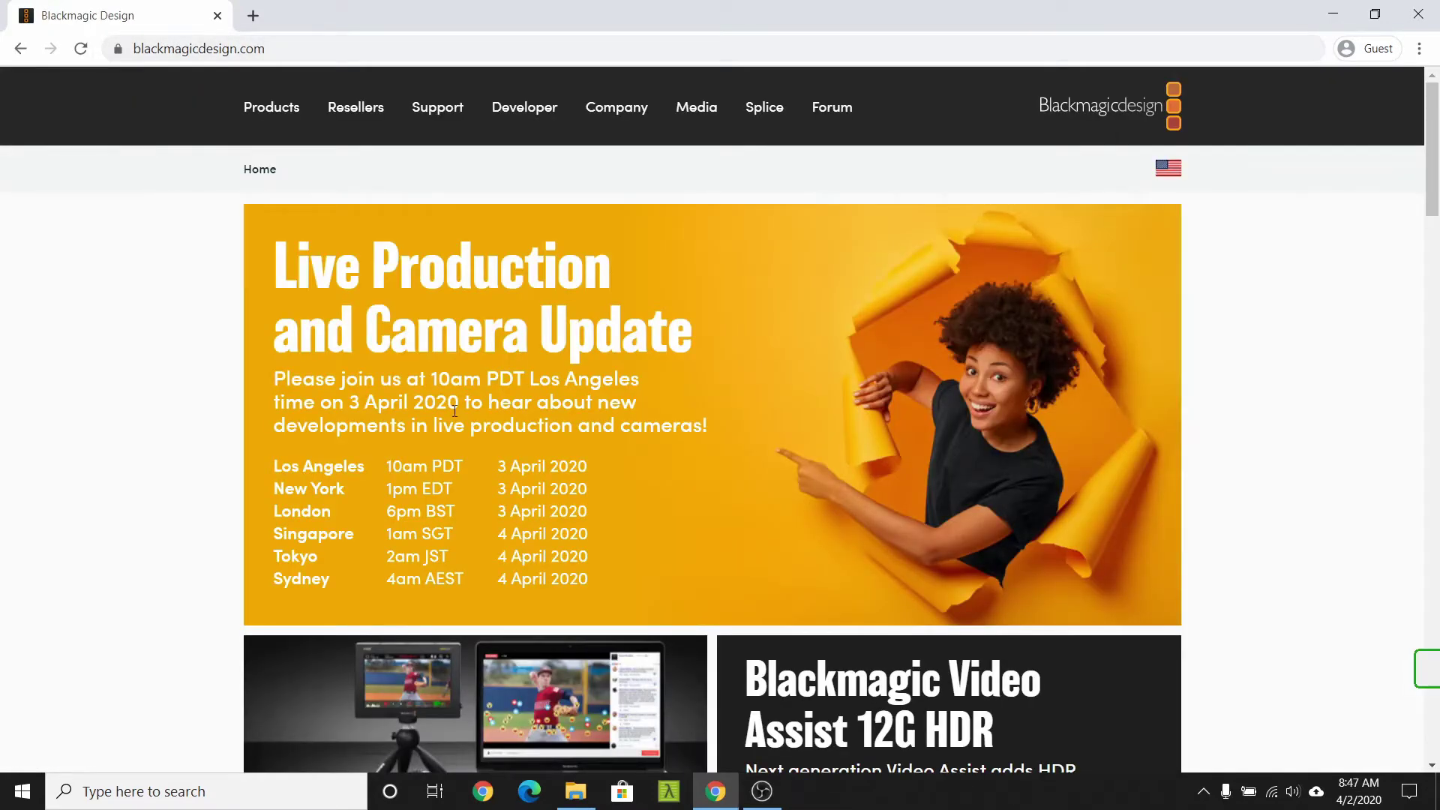
Go from Products to the DaVinci Resolve 16 page and open its download options
scroll(455, 411, "down", 3)
scroll(453, 411, "up", 3)
left_click(275, 121)
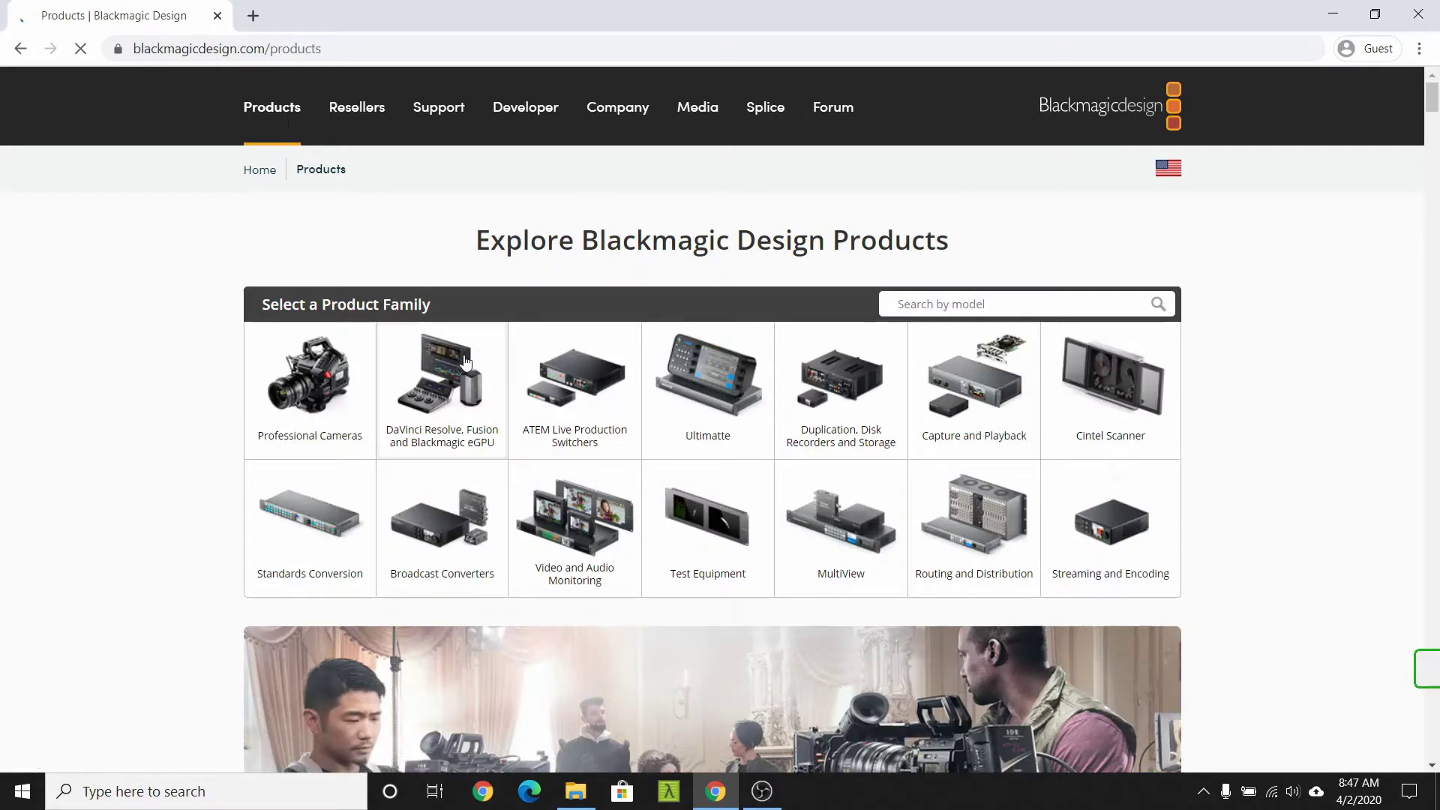
scroll(454, 447, "down", 5)
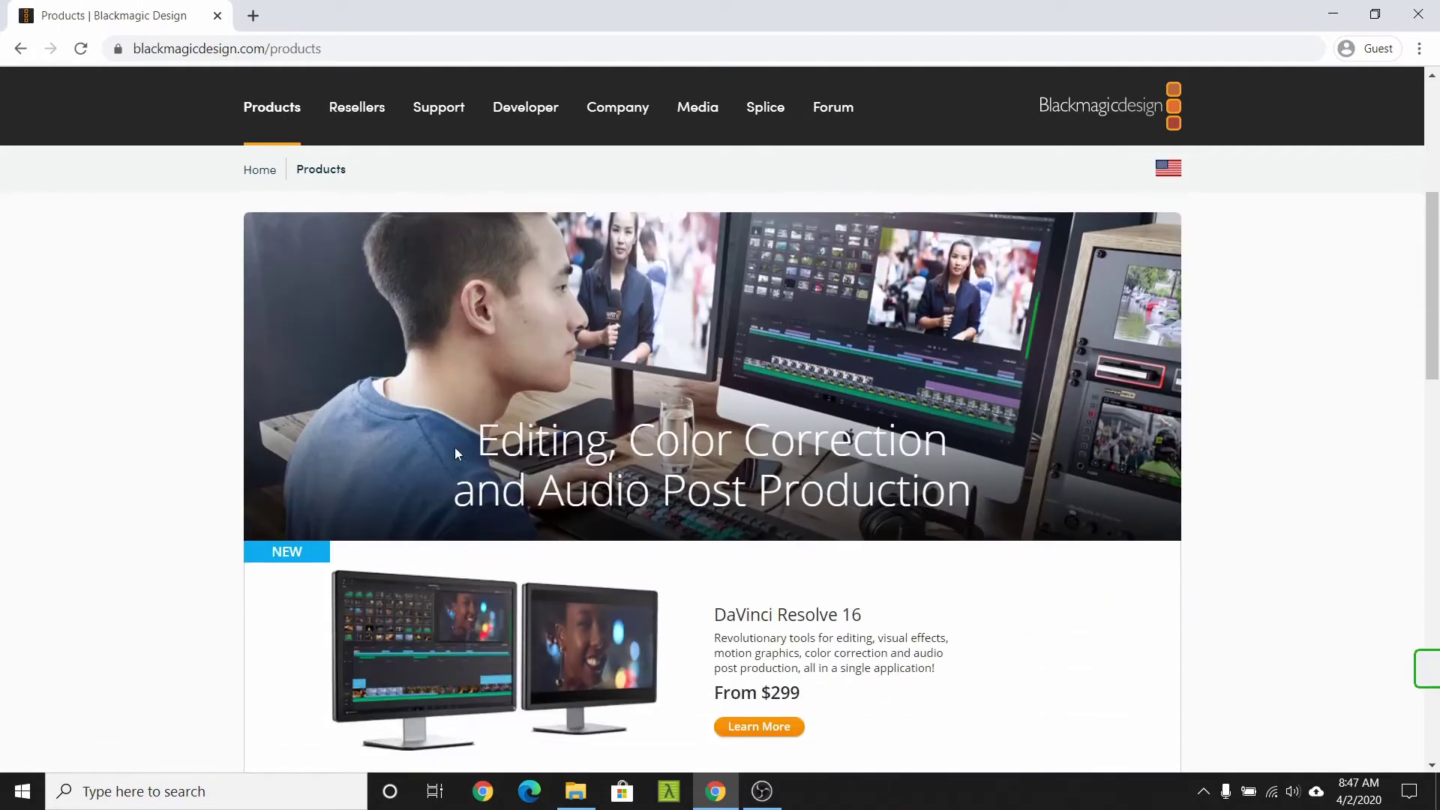
scroll(455, 448, "down", 3)
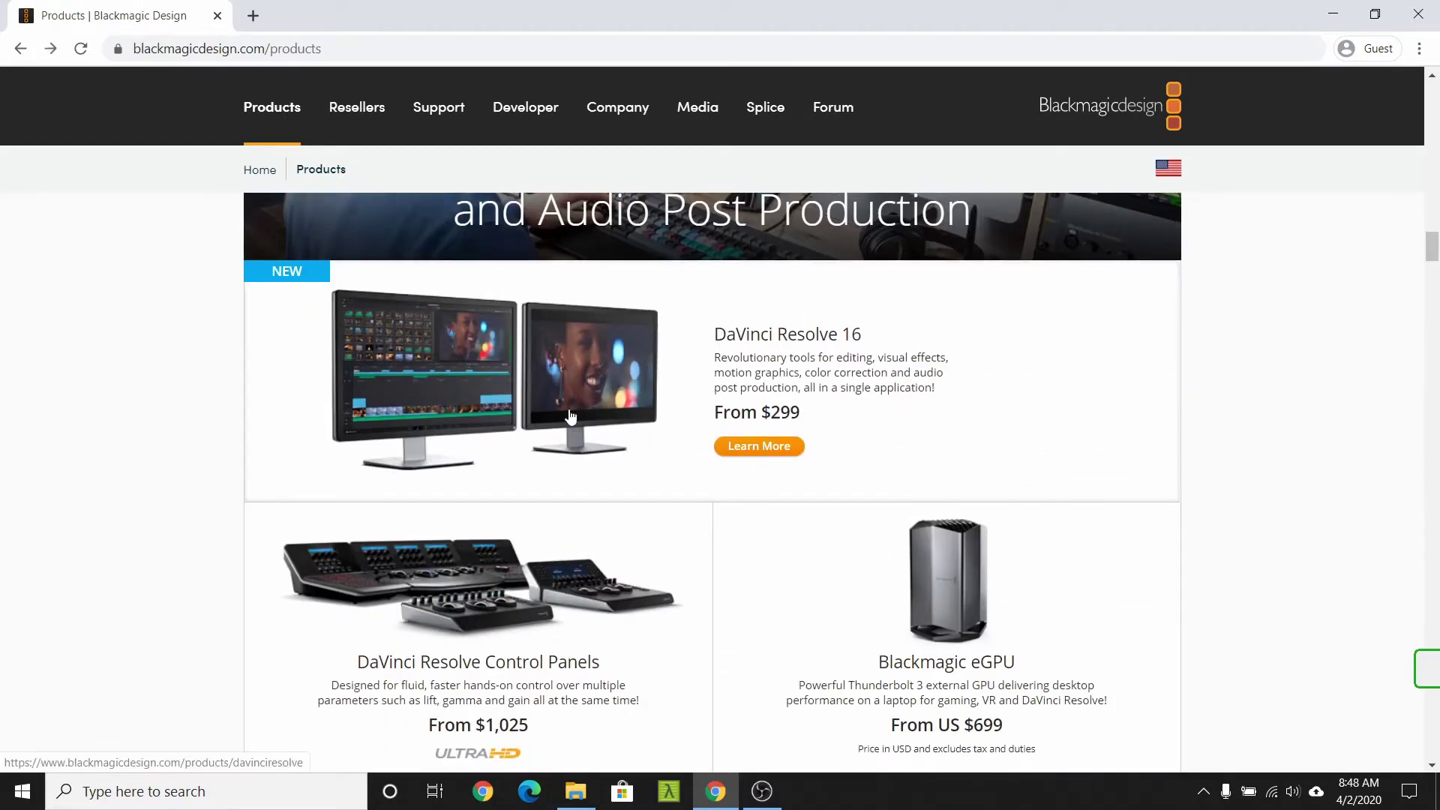
left_click(777, 449)
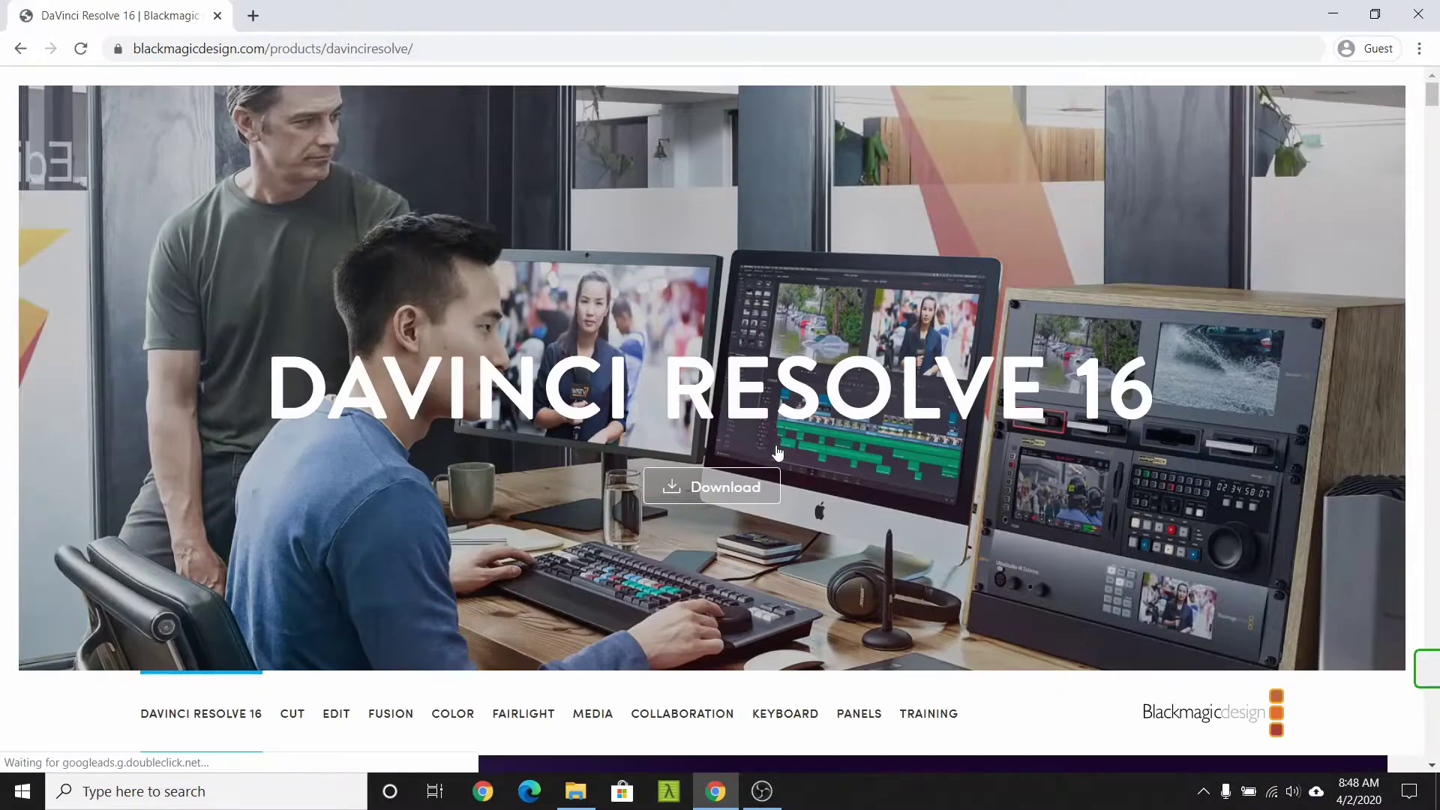
left_click(753, 487)
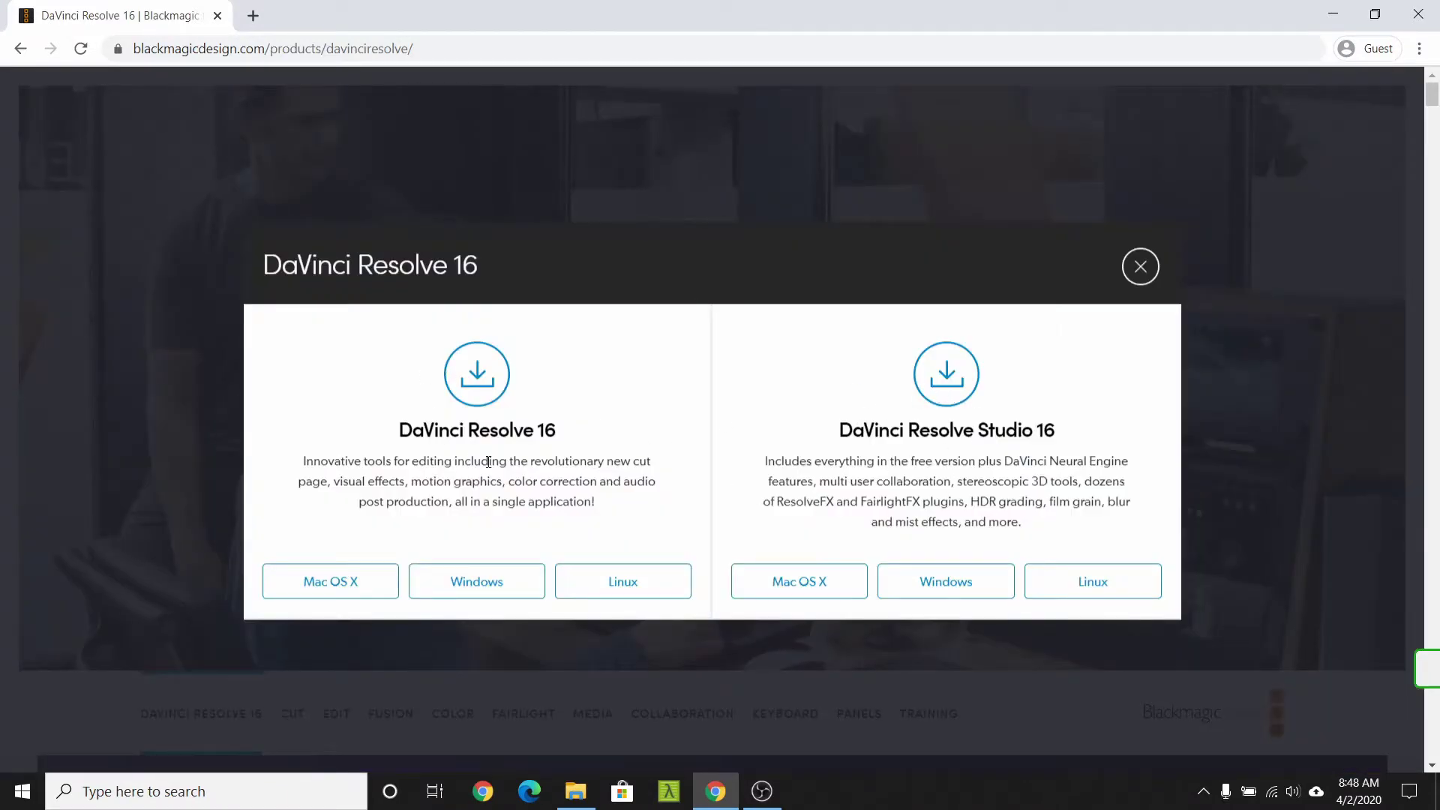
Choose free DaVinci Resolve 16 for Windows and enter first name, last name, e-mail and phone
left_click(498, 594)
left_click(486, 261)
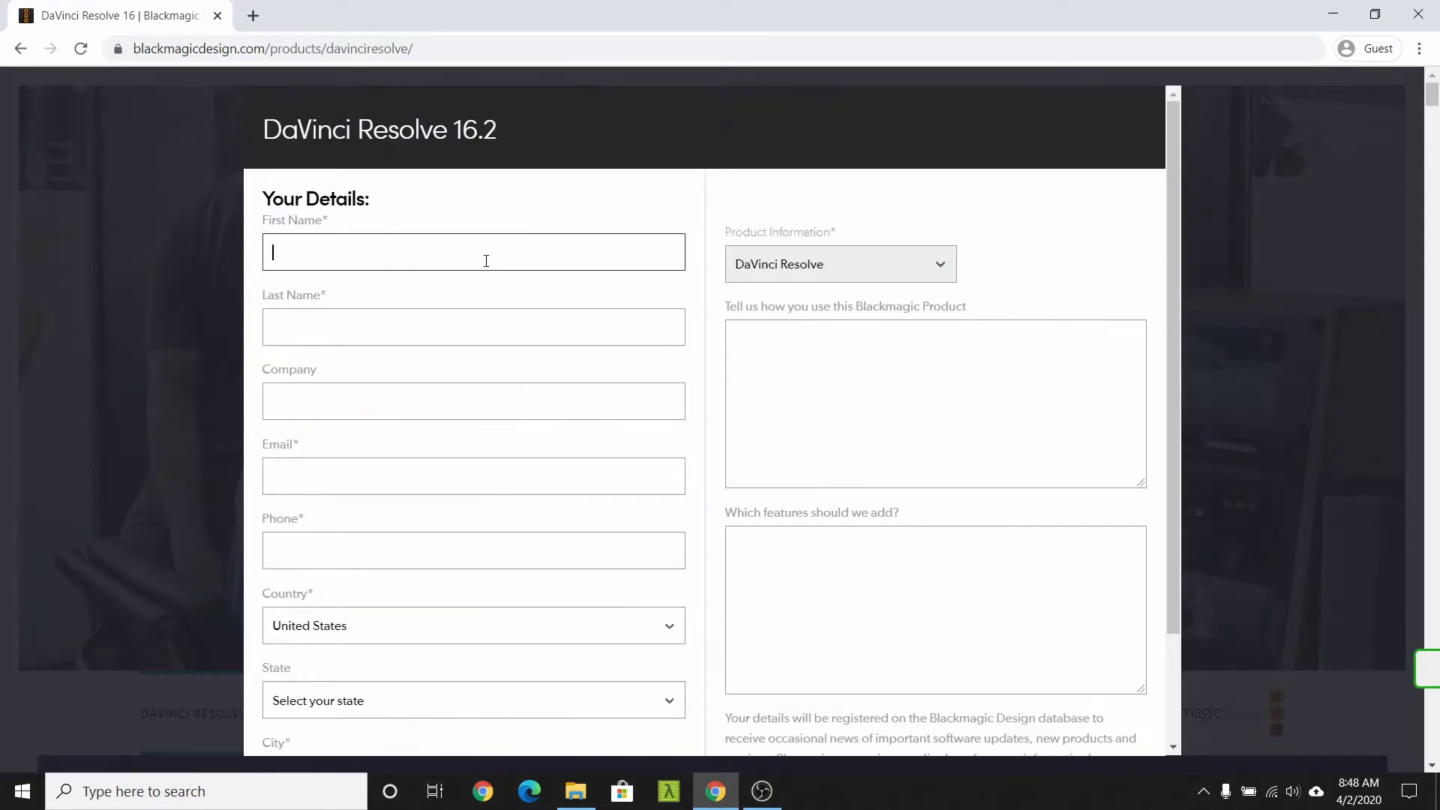
type("Your")
key("Tab")
type("Name")
left_click(375, 478)
type("your@email.com")
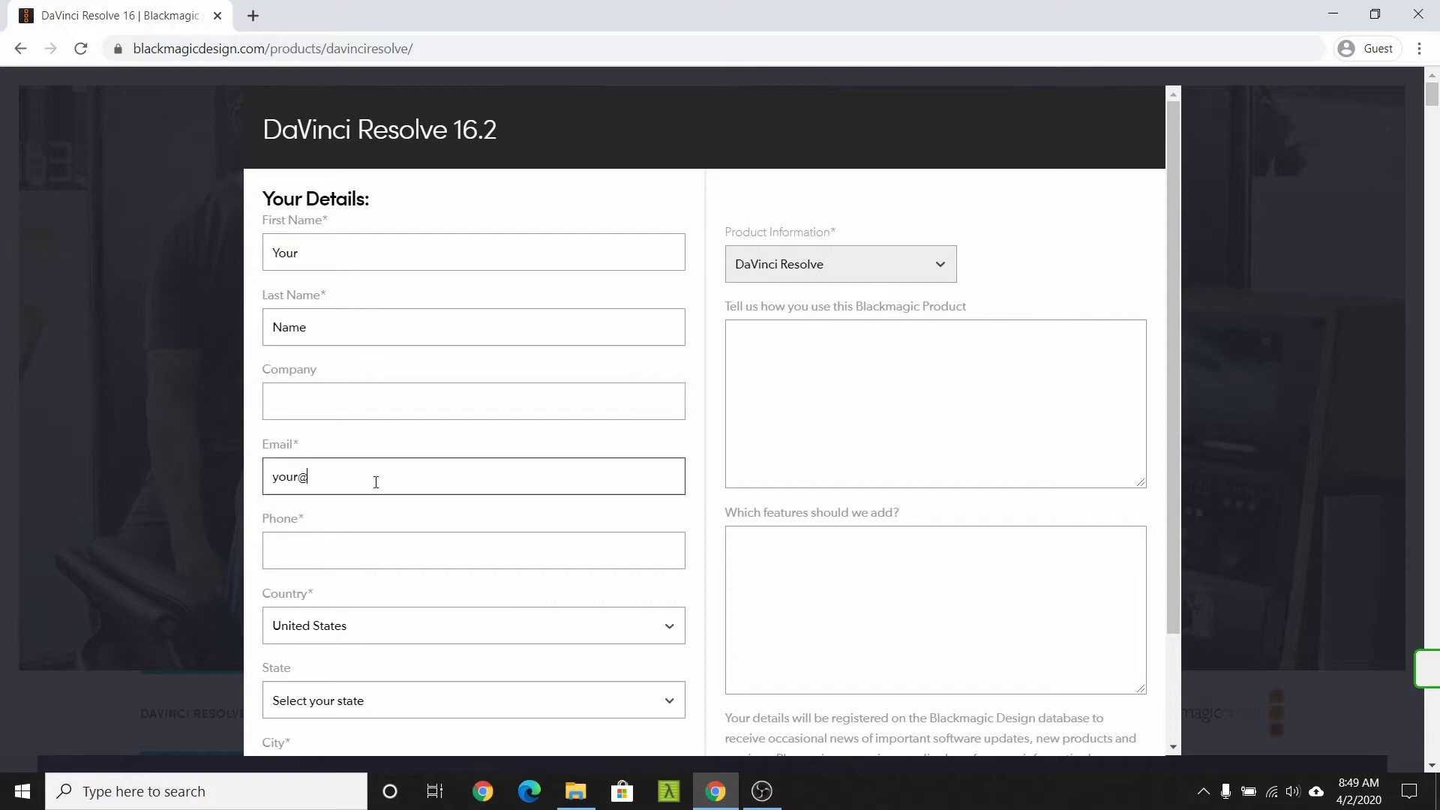
left_click(362, 543)
type("1234567890")
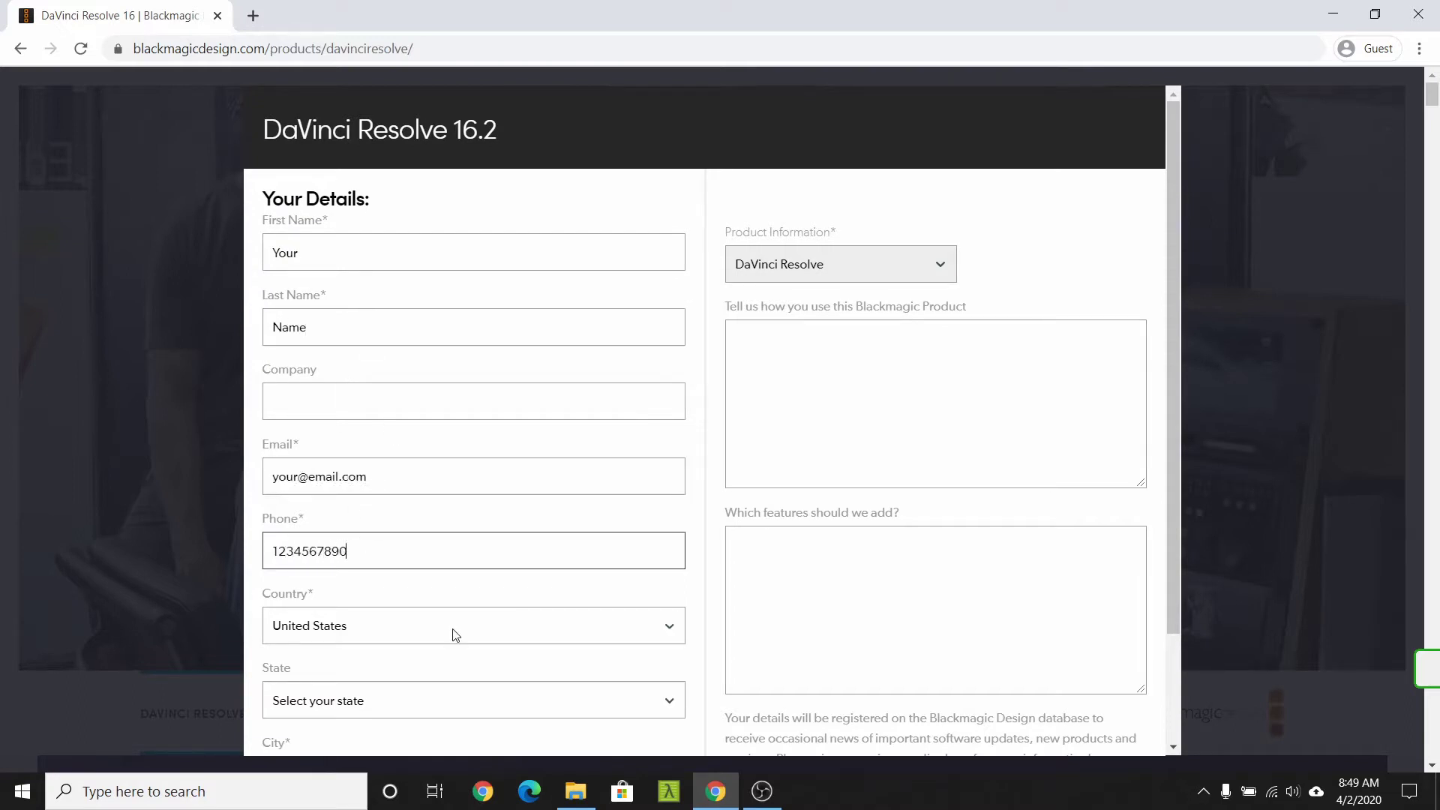
Select the state, enter the city, and submit Register & Download
left_click(448, 709)
left_click(450, 275)
scroll(399, 627, "down", 2)
left_click(399, 627)
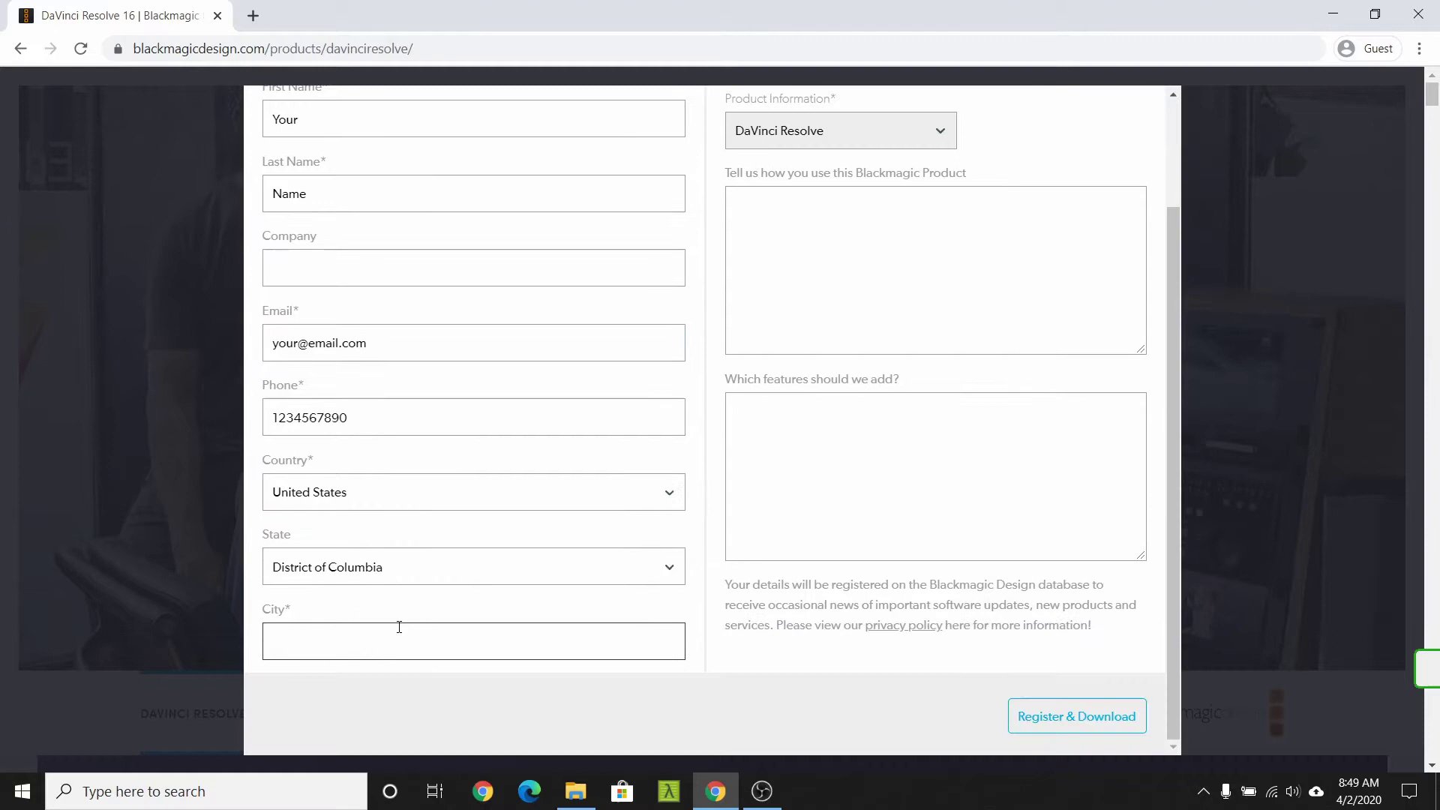
type("yourcity")
left_click(1098, 727)
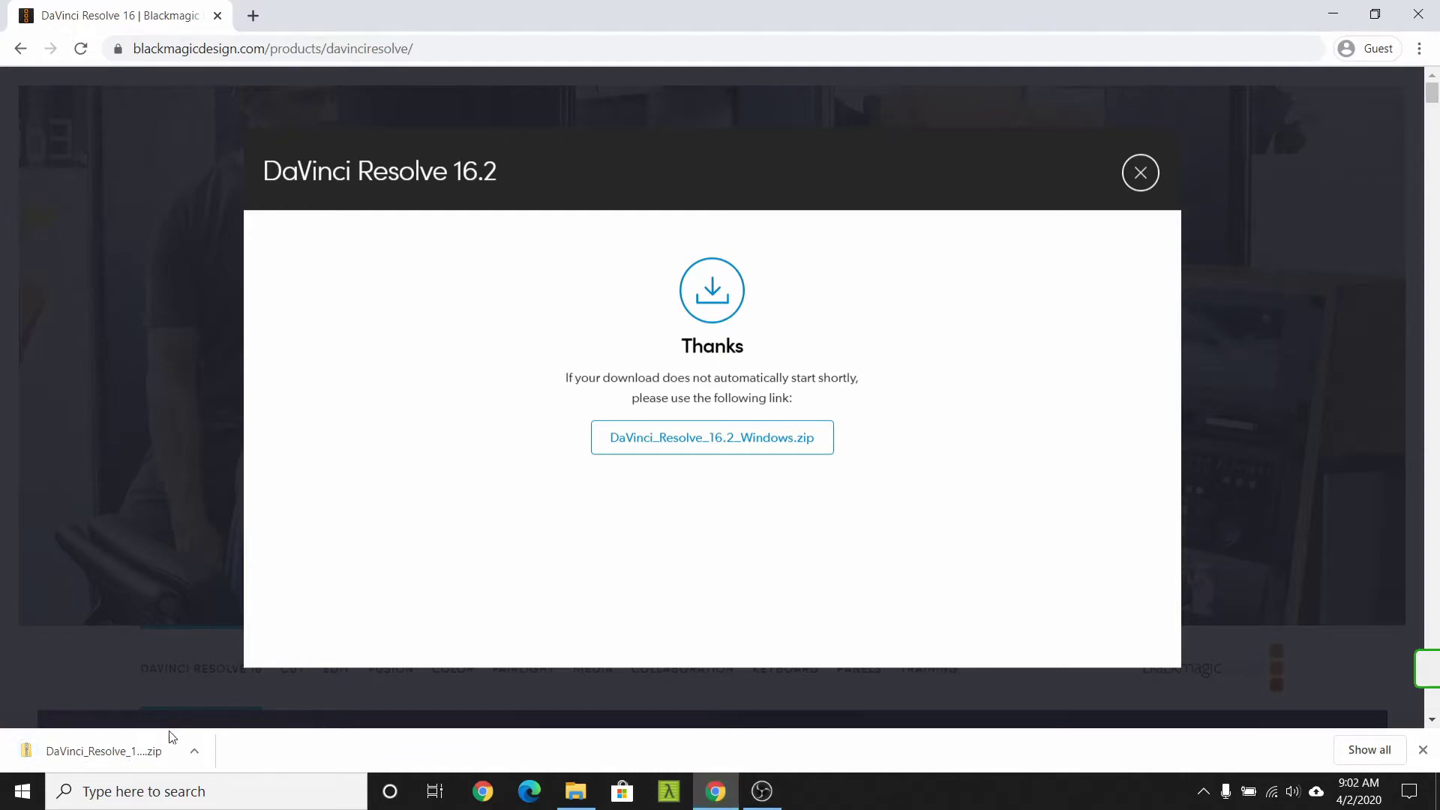
Open the downloaded zip and launch DaVinci_Resolve_16.2_Windows.exe
left_click(152, 750)
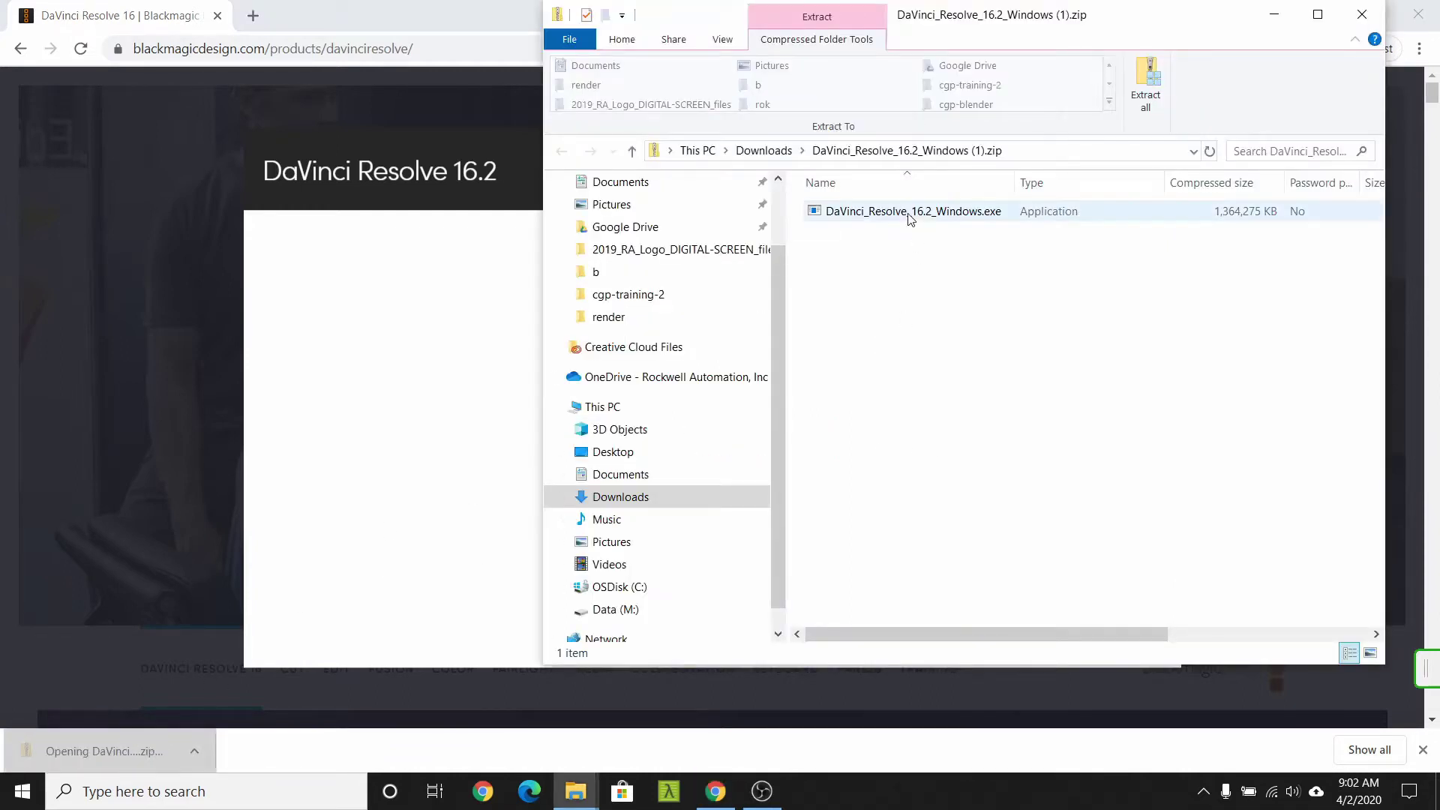
left_click(909, 215)
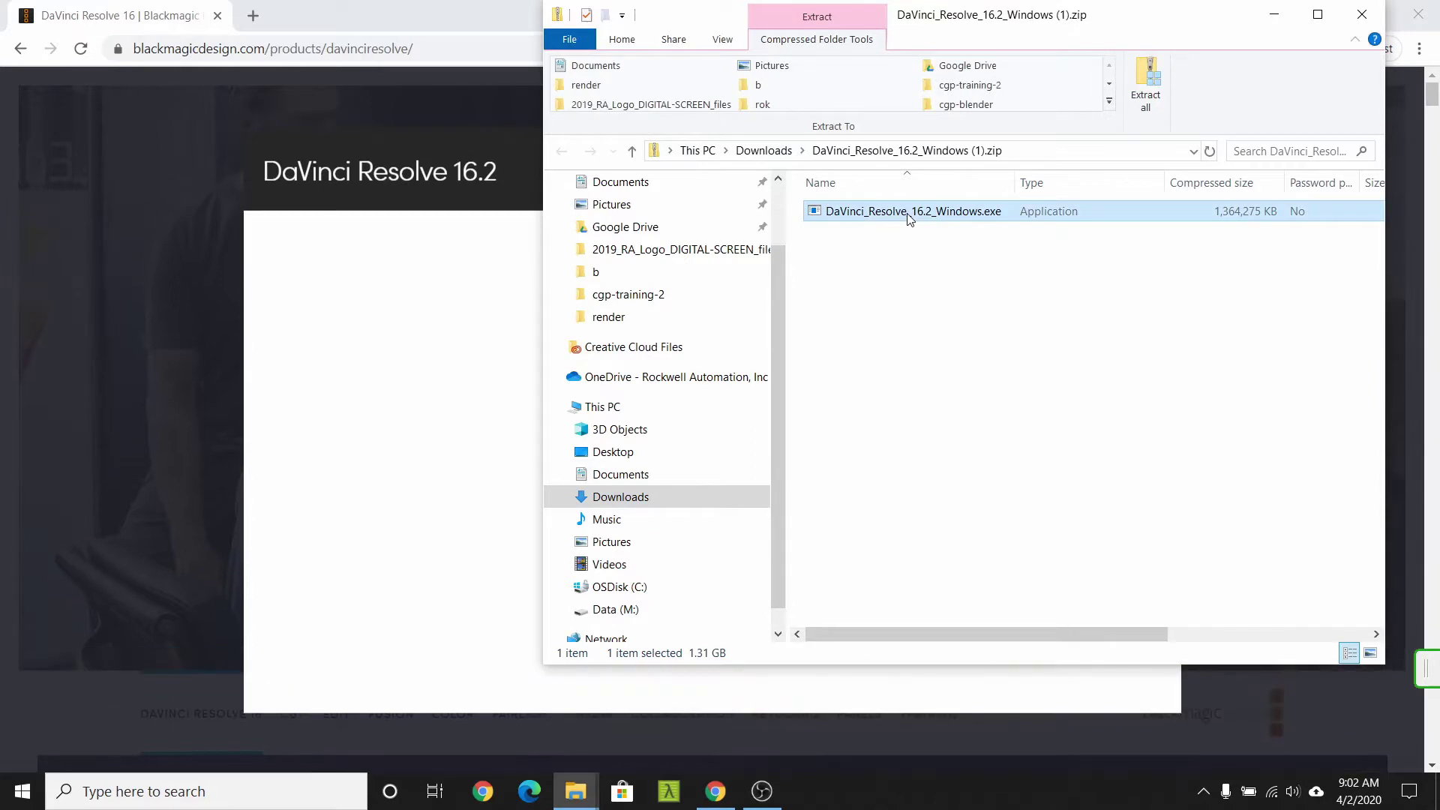
Install the required components, accept the licence terms, and finish installing DaVinci Resolve
left_click(1274, 15)
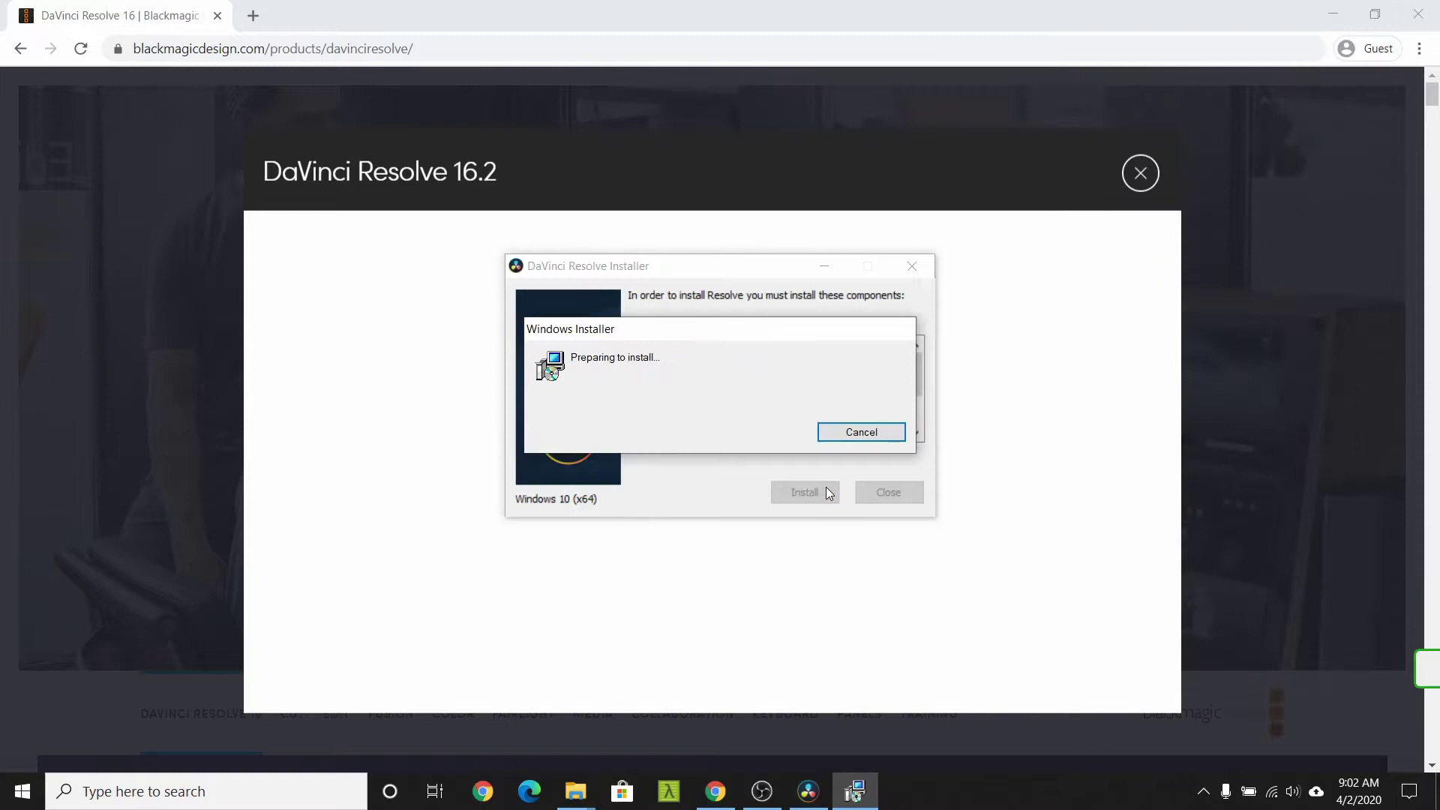
left_click(818, 542)
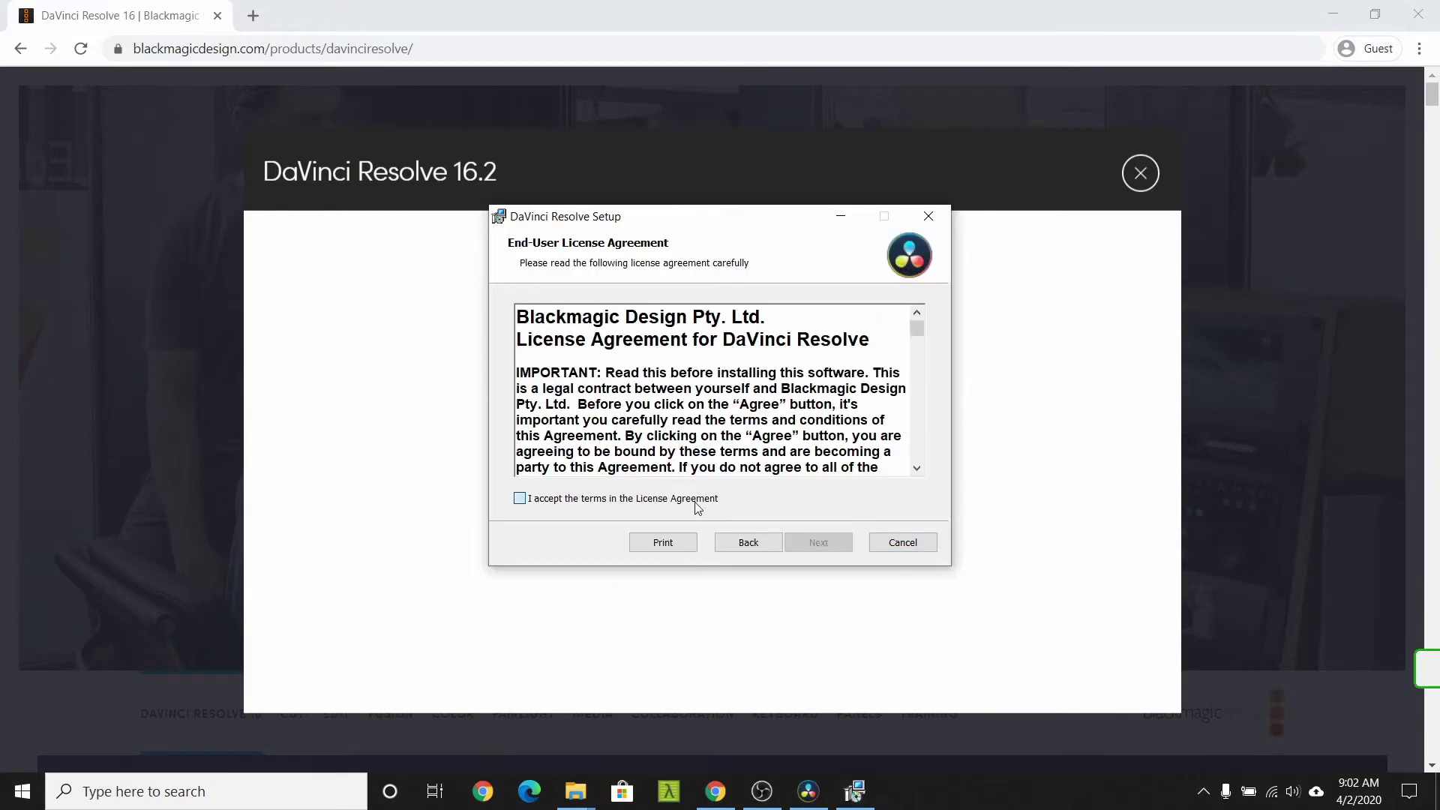
left_click(696, 504)
left_click(818, 542)
left_click(818, 542)
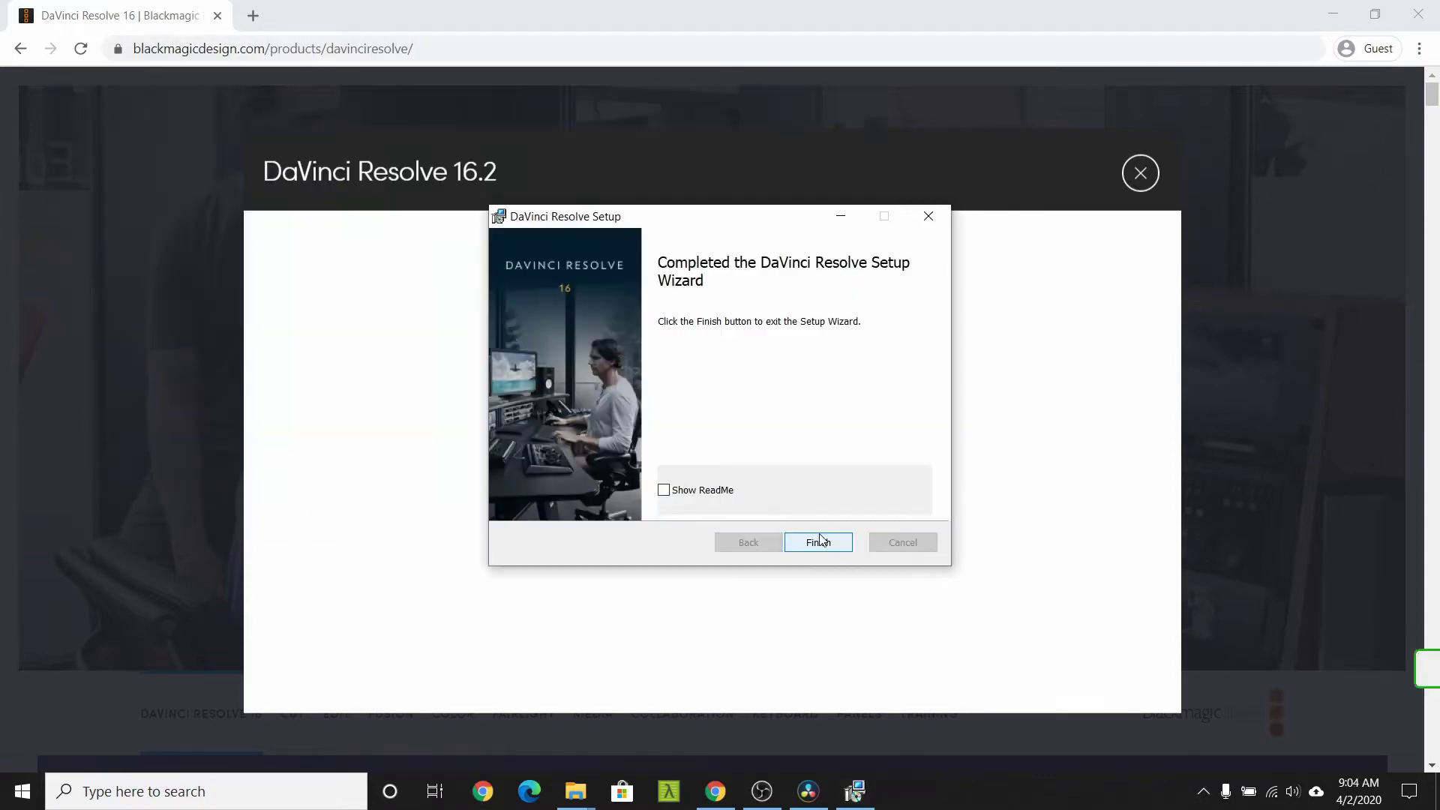
left_click(818, 541)
Dismiss the installation success message and reposition the Resolve desktop shortcut
left_click(787, 431)
left_click(1332, 14)
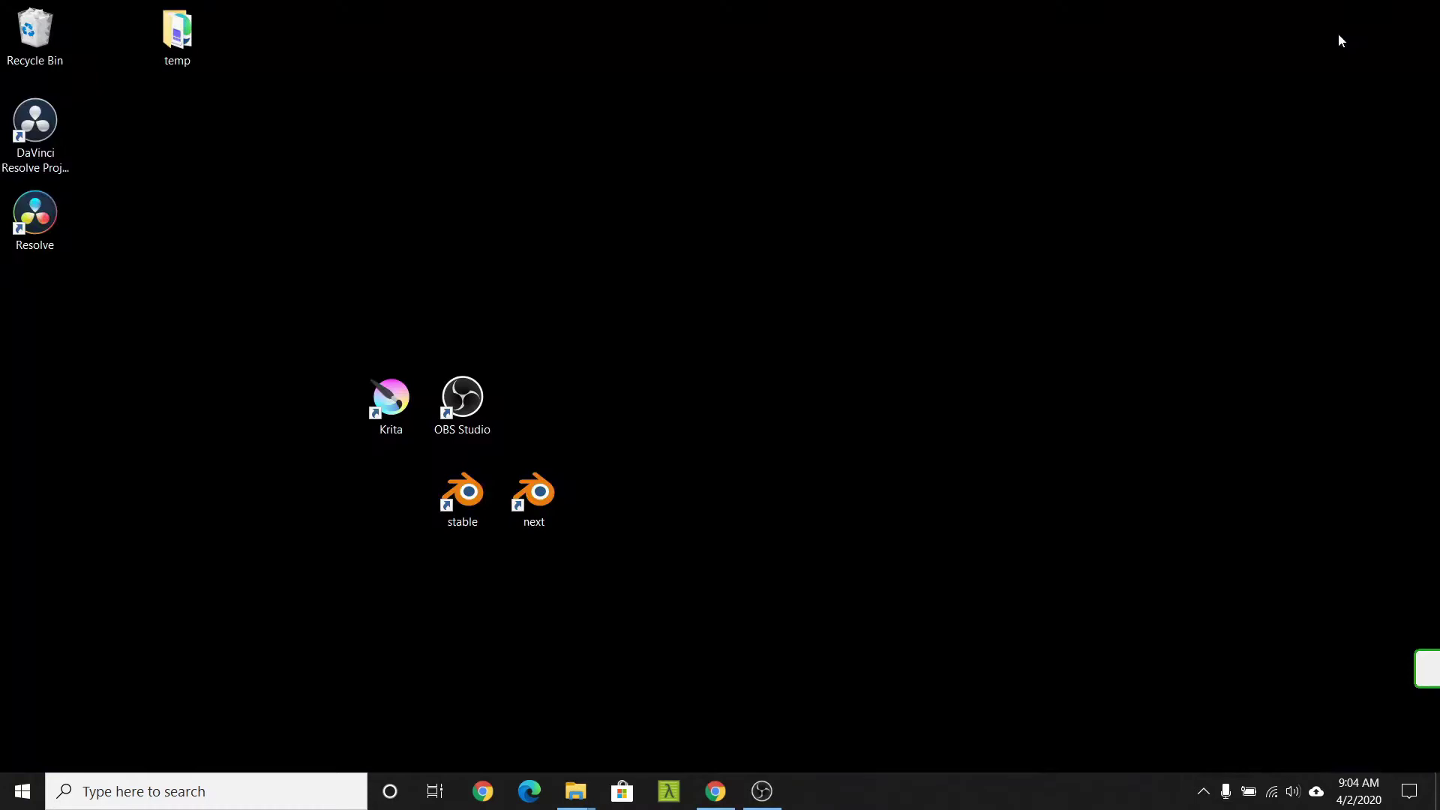
left_click_drag(35, 214, 409, 506)
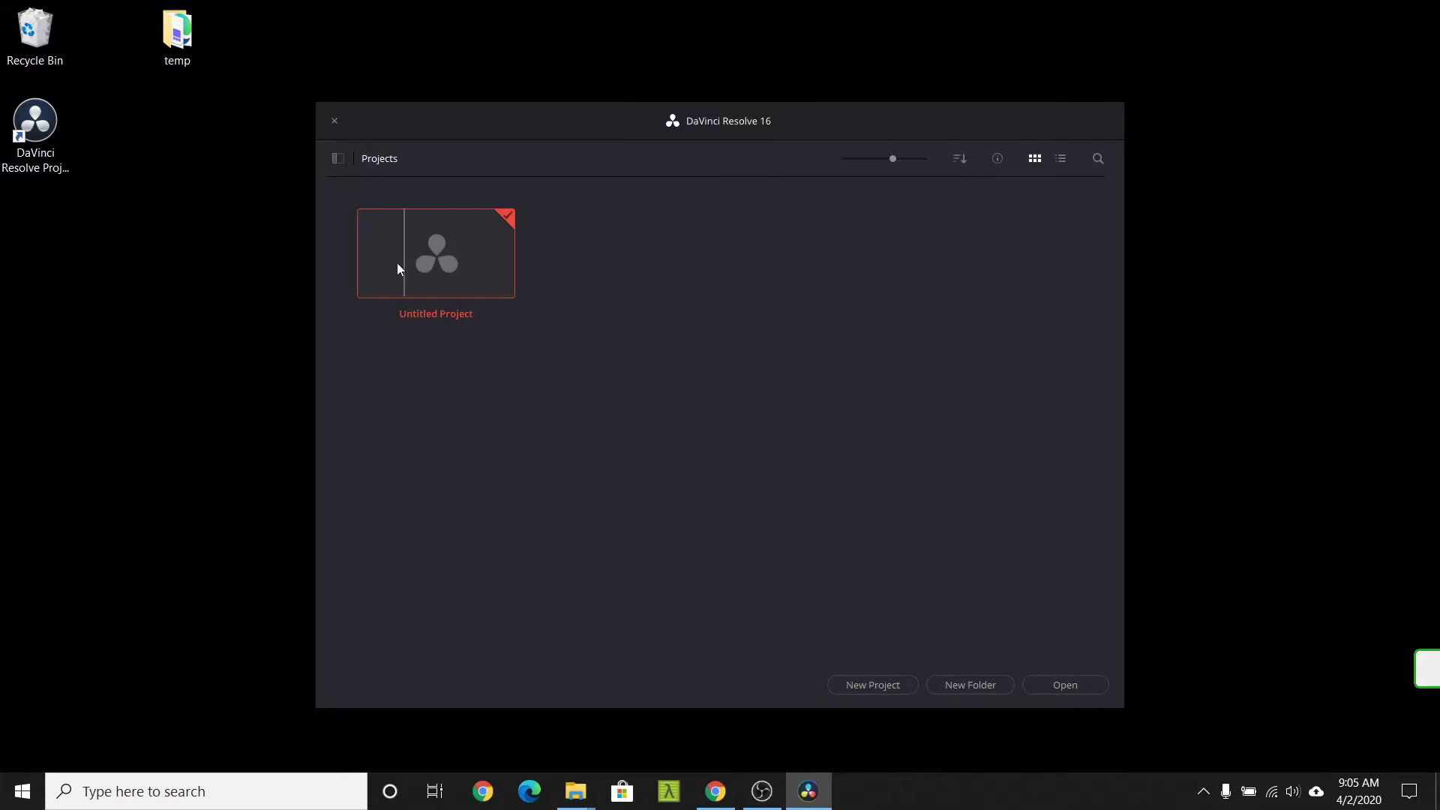
Toggle the Project Manager between list and grid view, then show the databases panel
left_click(1060, 159)
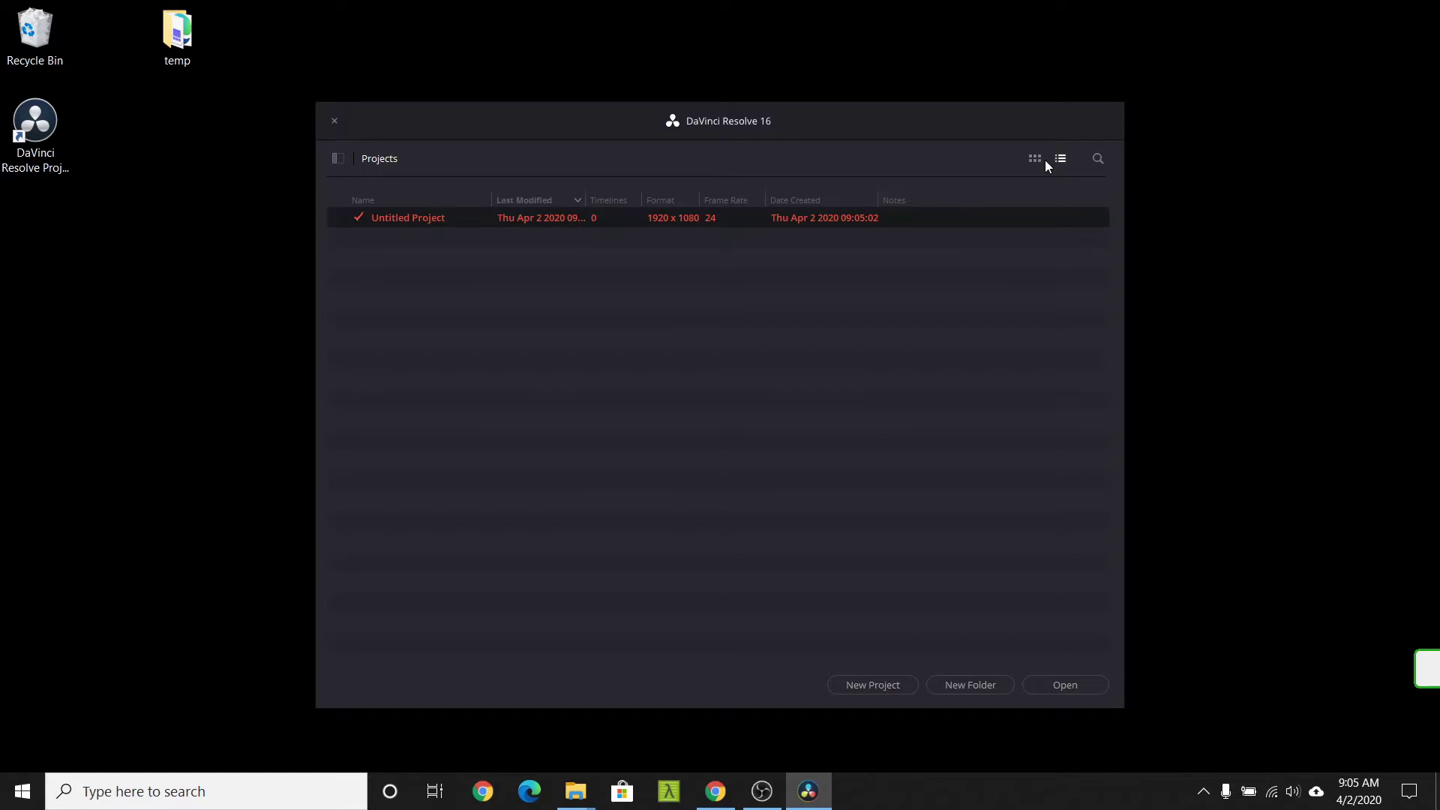
left_click(1034, 160)
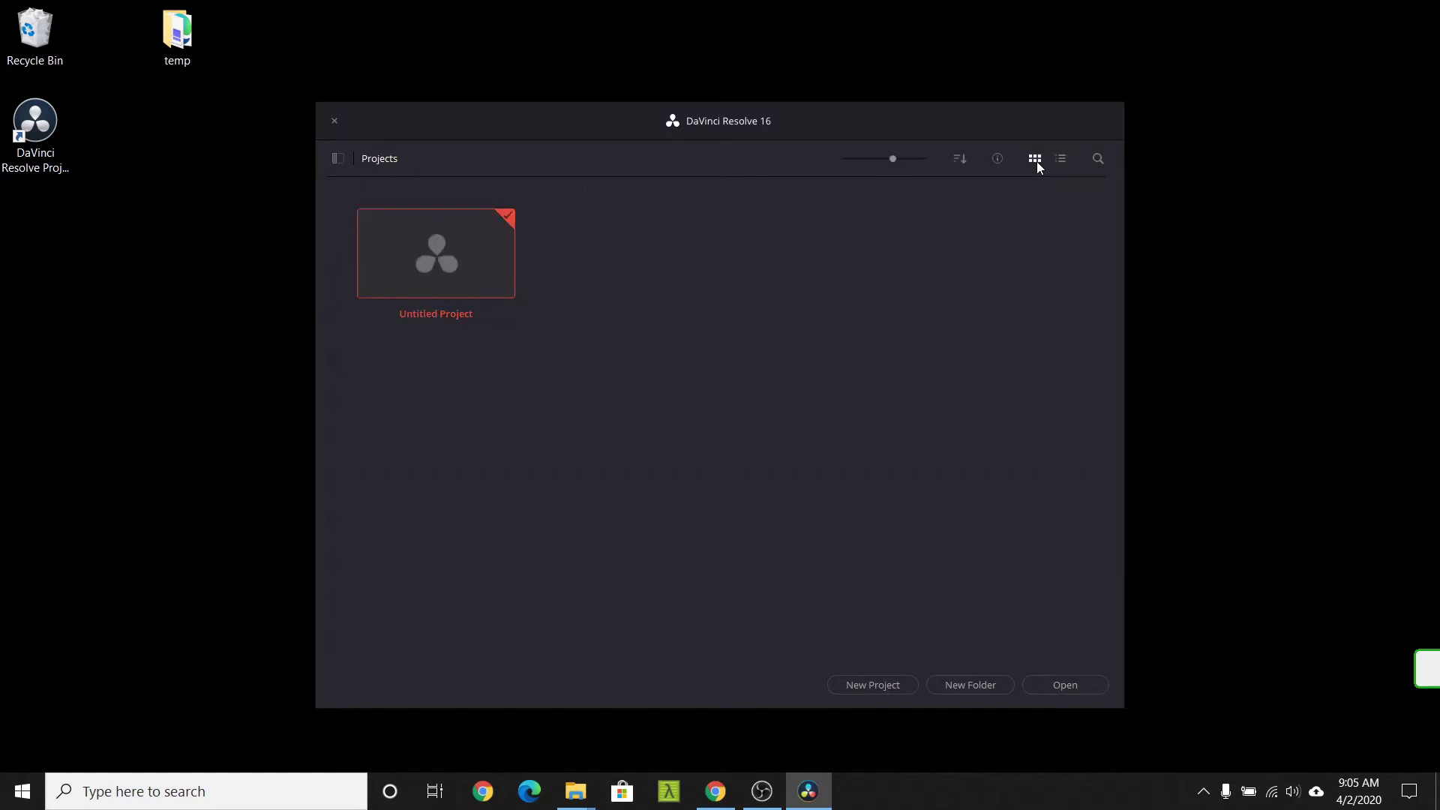
left_click(338, 162)
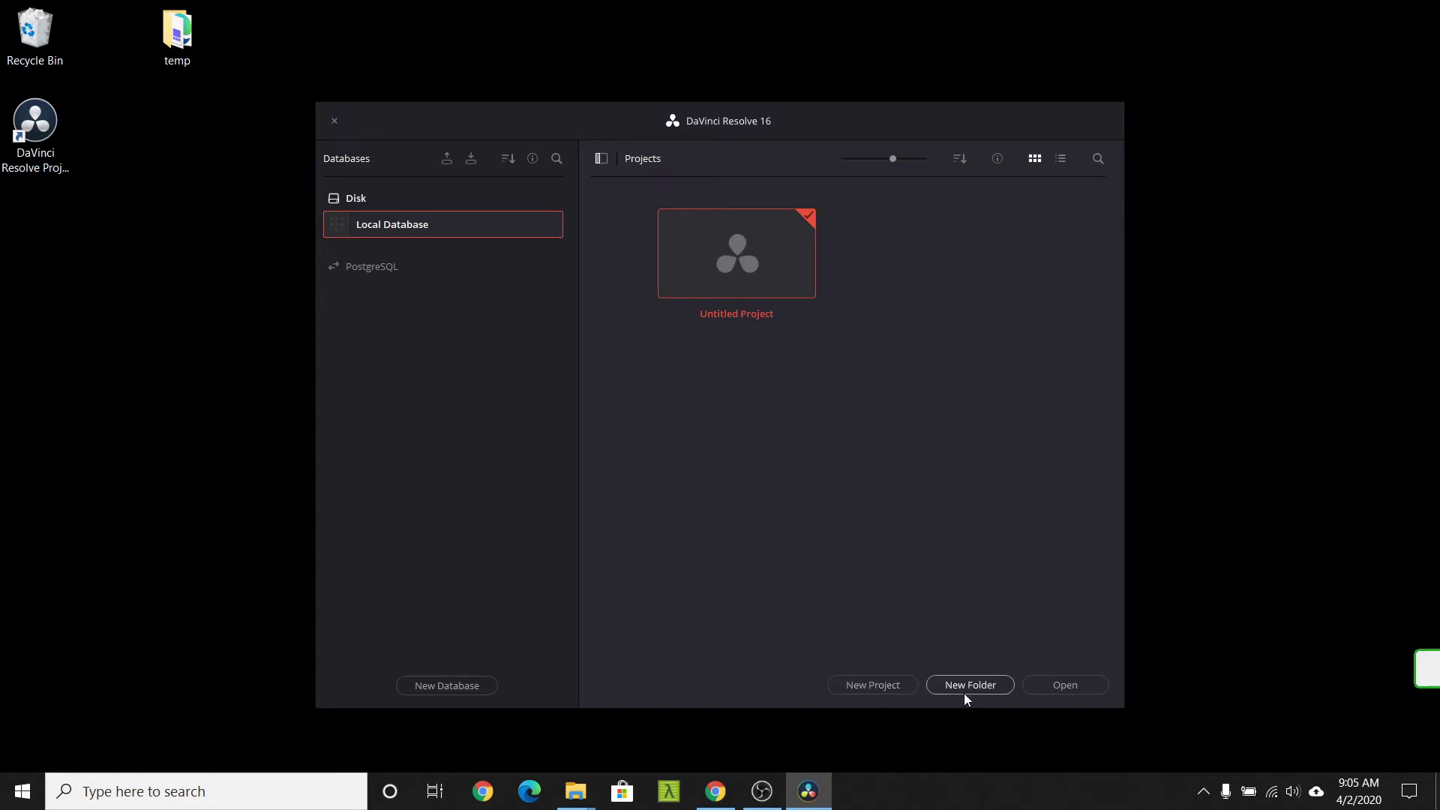
Open the Untitled Project from the Project Manager onto the Cut page
double_click(748, 279)
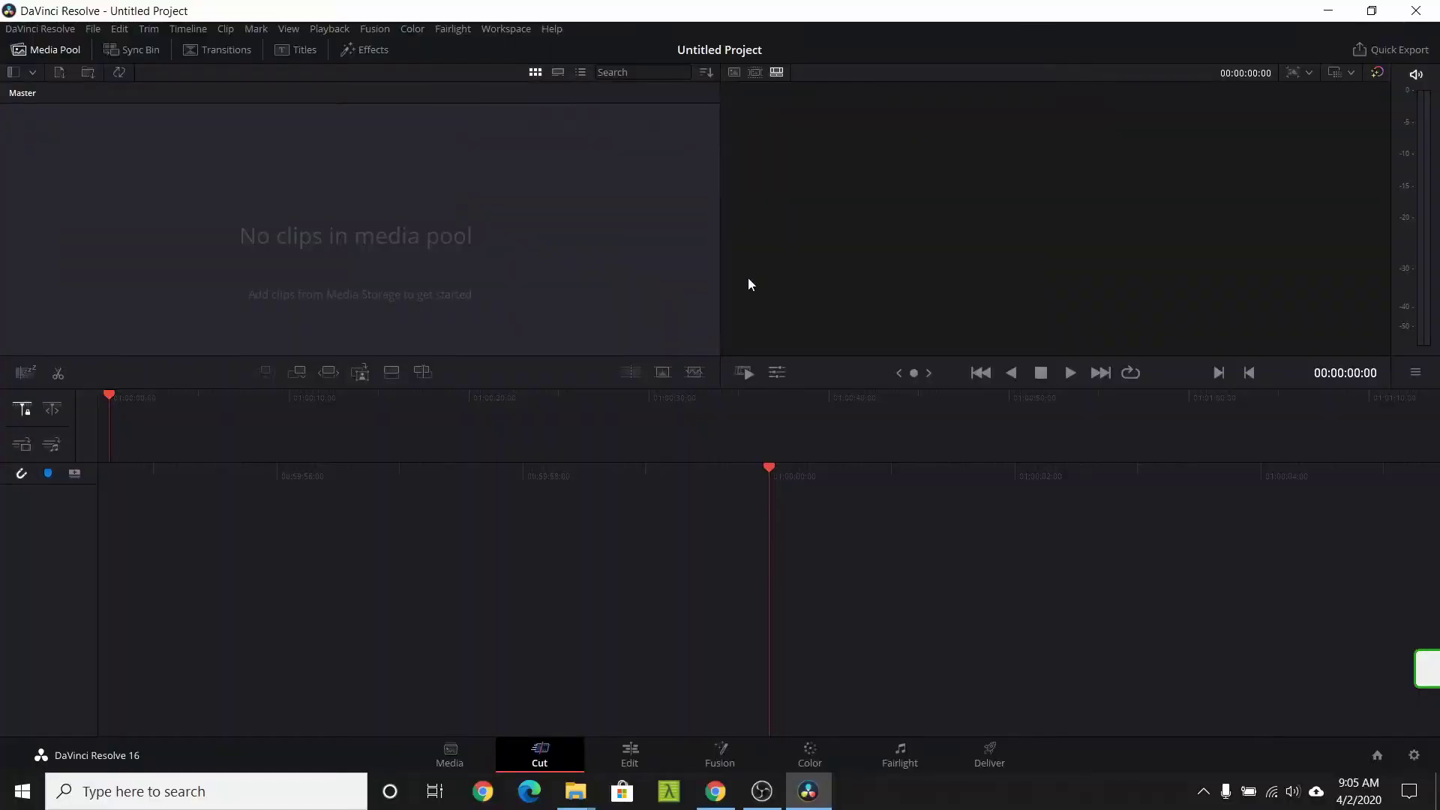
Visit the Media, Cut, Edit, Fusion, Color, Fairlight and Deliver pages in turn
left_click(455, 761)
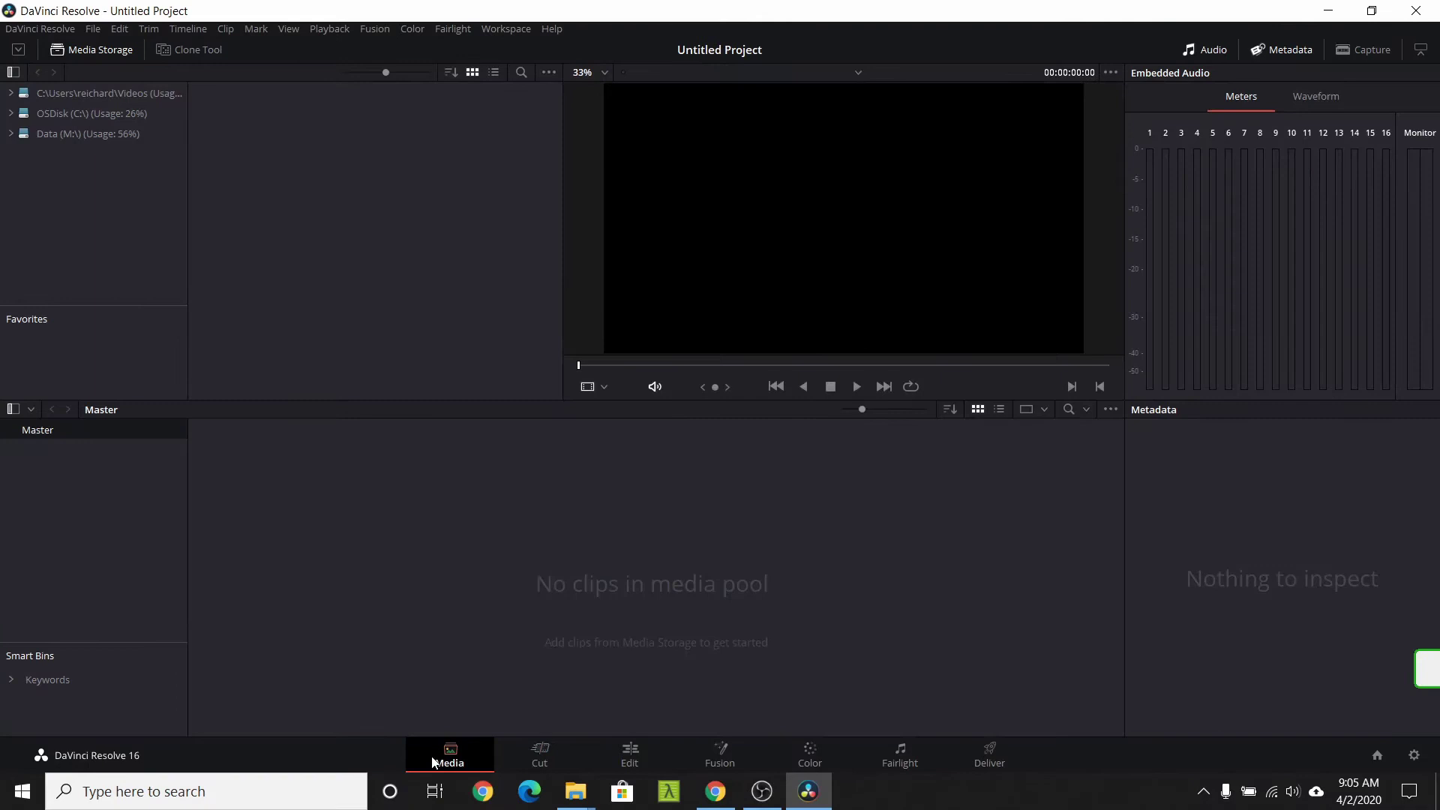
left_click(542, 763)
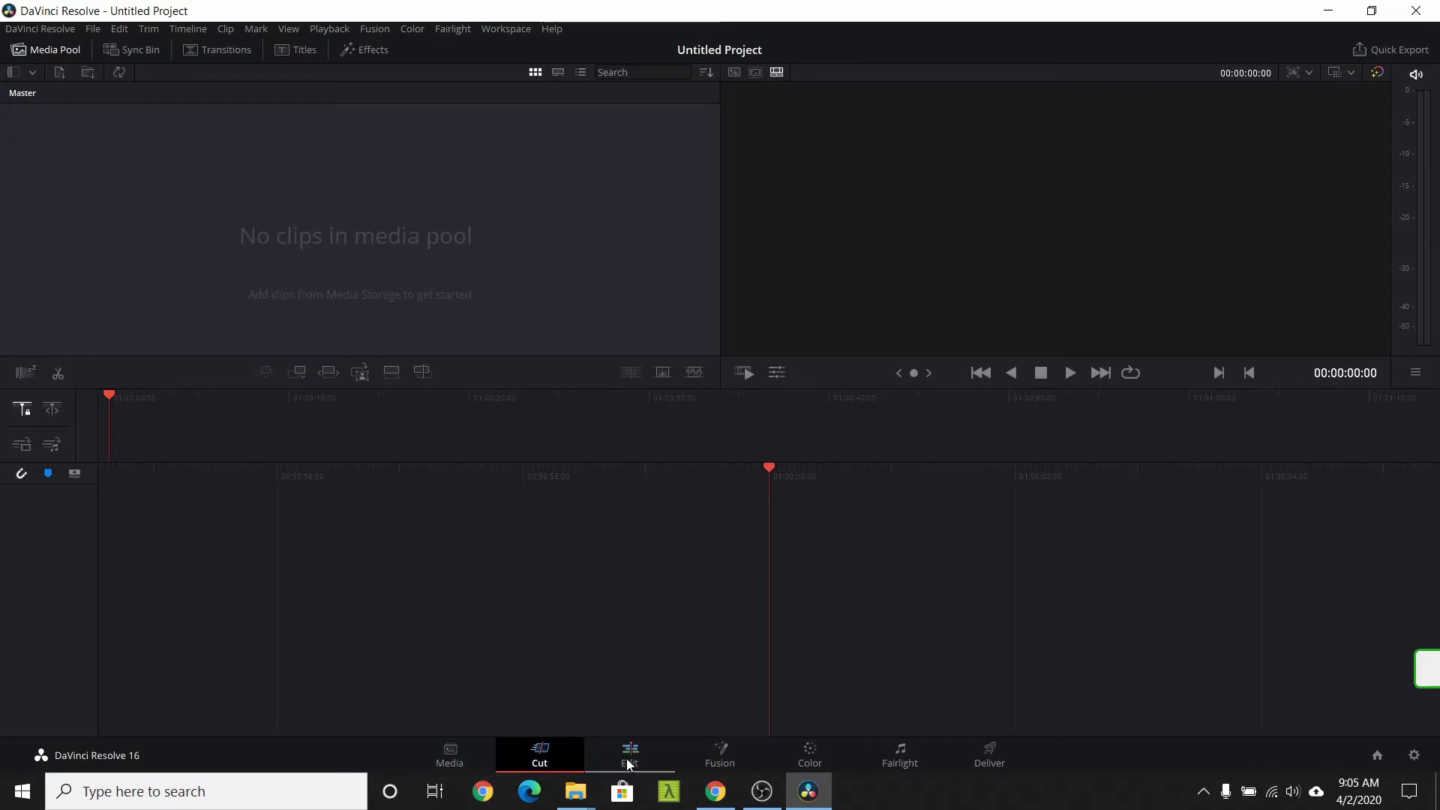
left_click(647, 766)
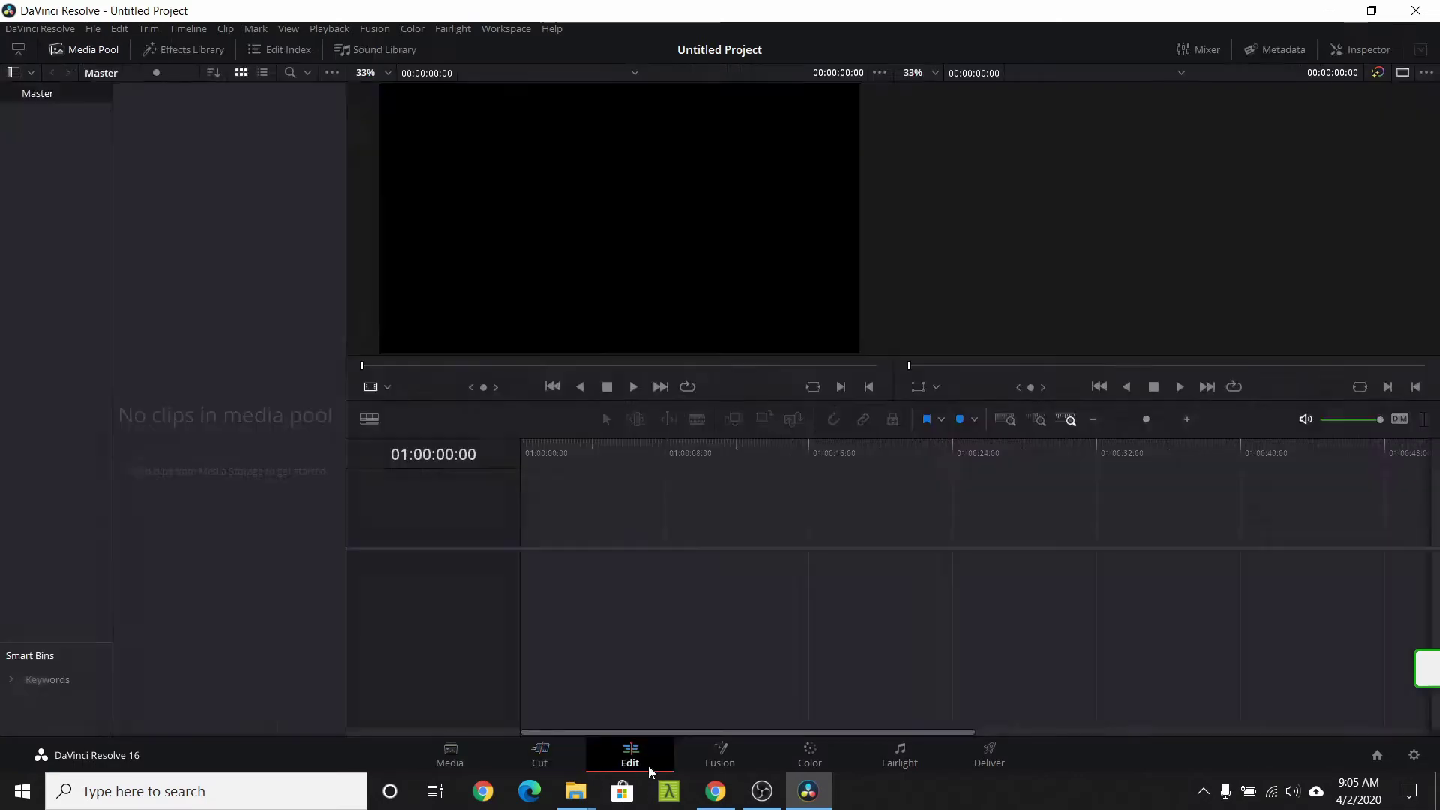
left_click(754, 758)
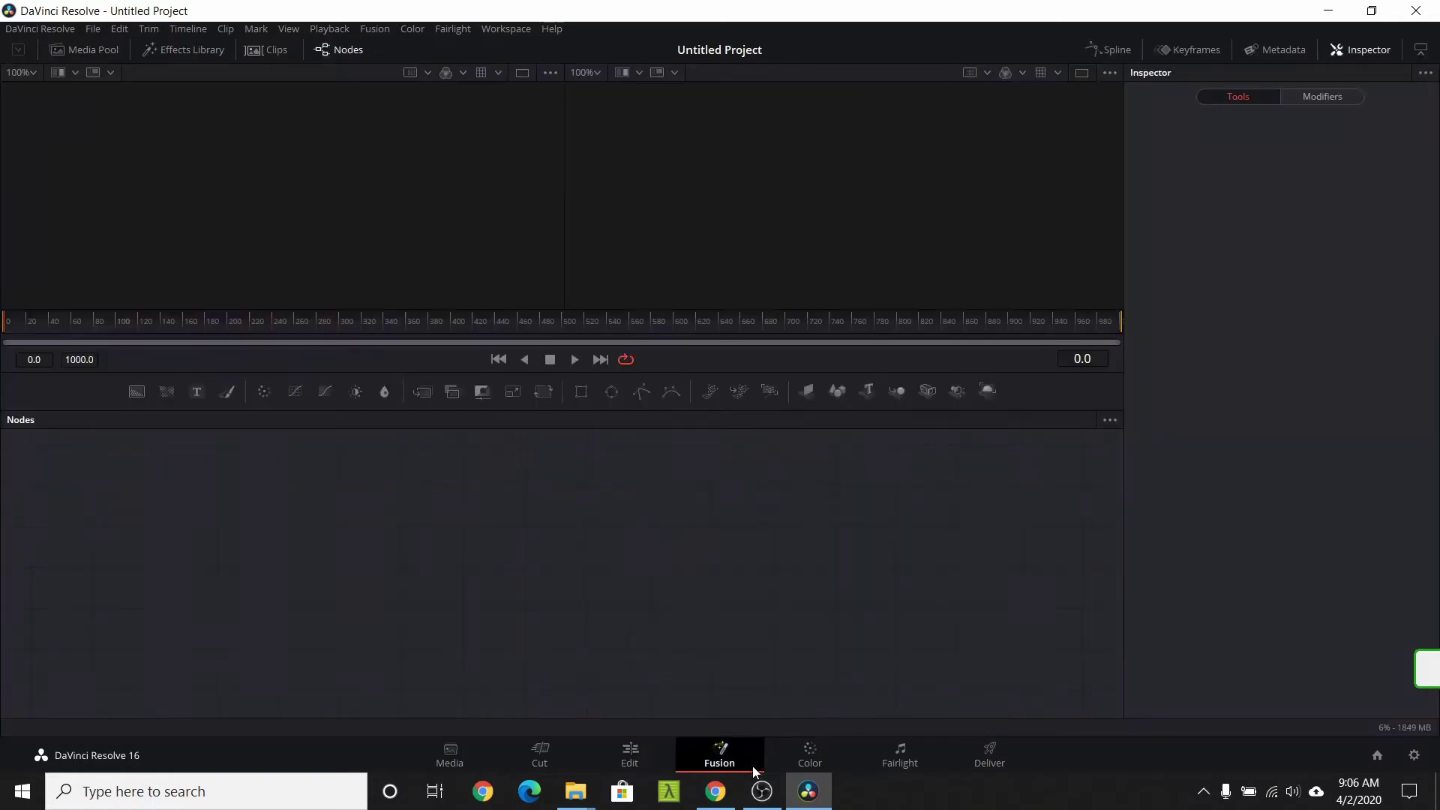
left_click(826, 763)
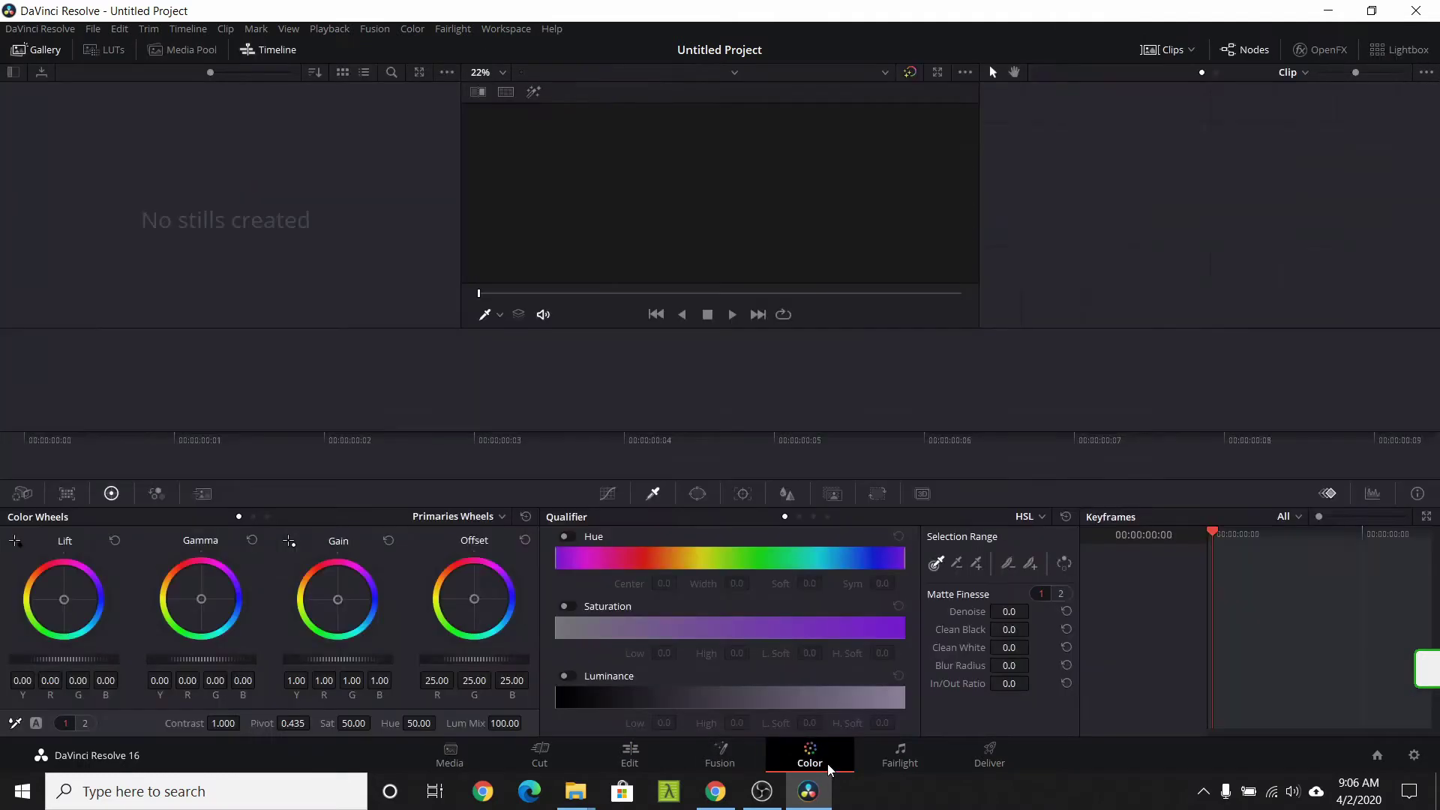
left_click(931, 771)
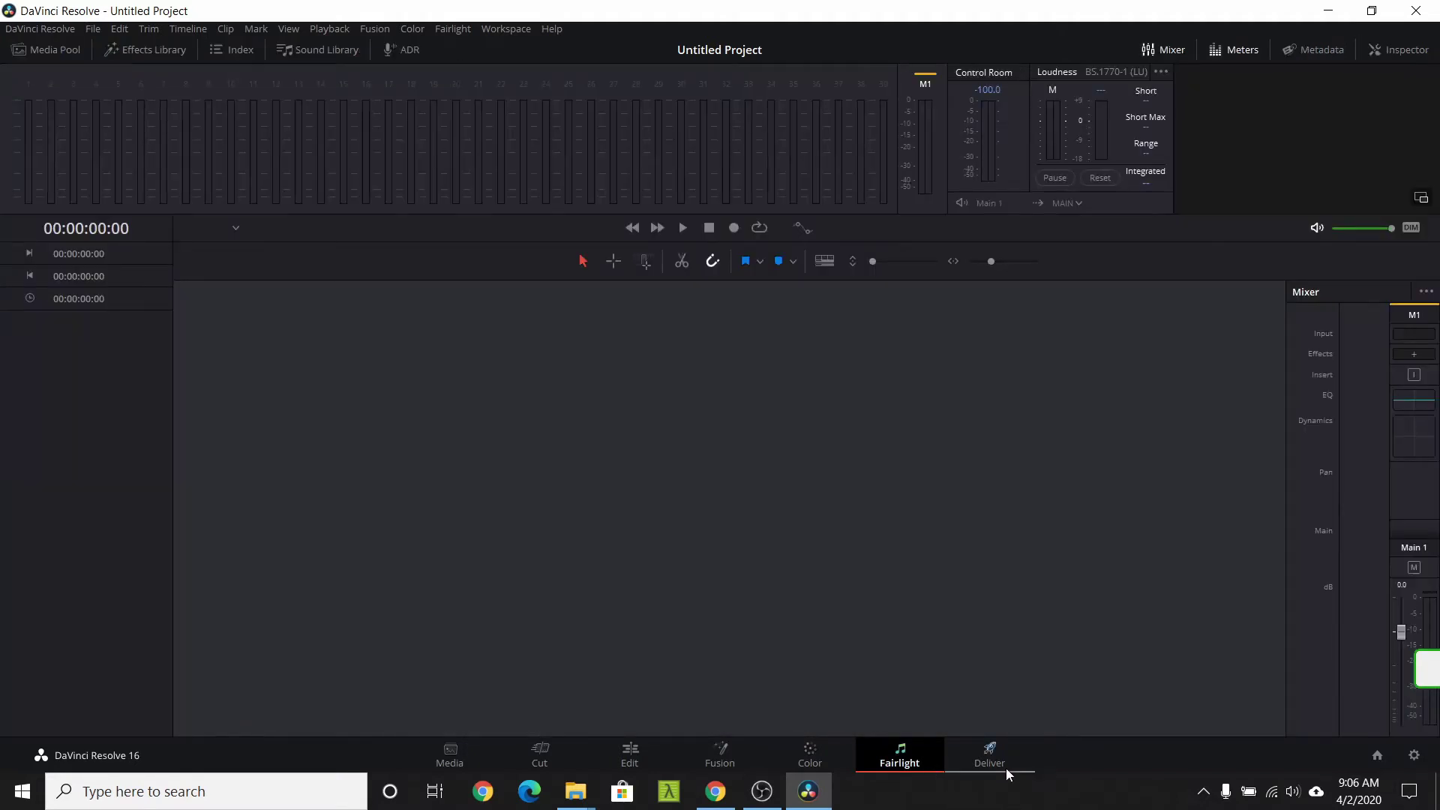
left_click(1005, 768)
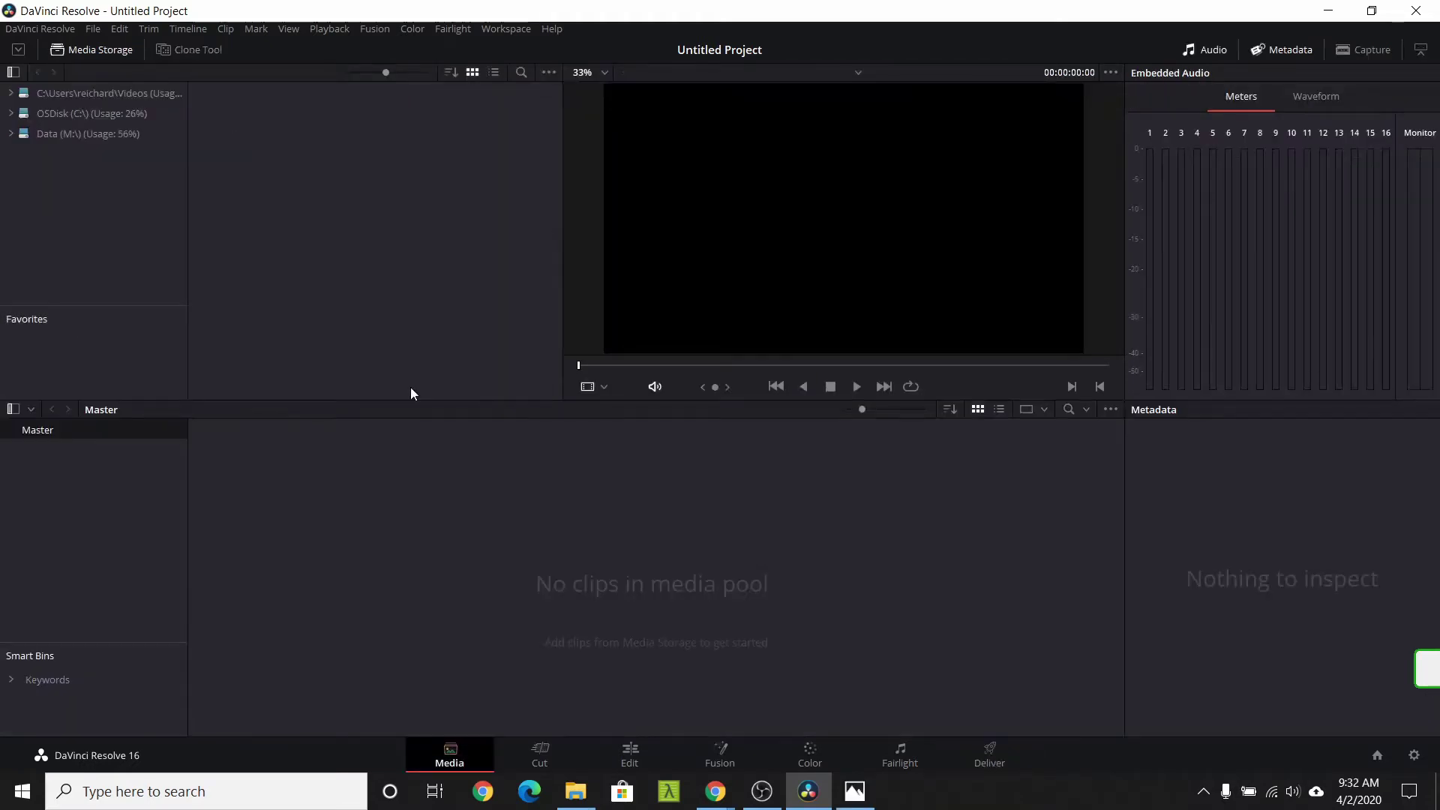
In Media Storage, open Data (M:\) > v > tutorial > footage to list C0028–C0039
left_click(9, 135)
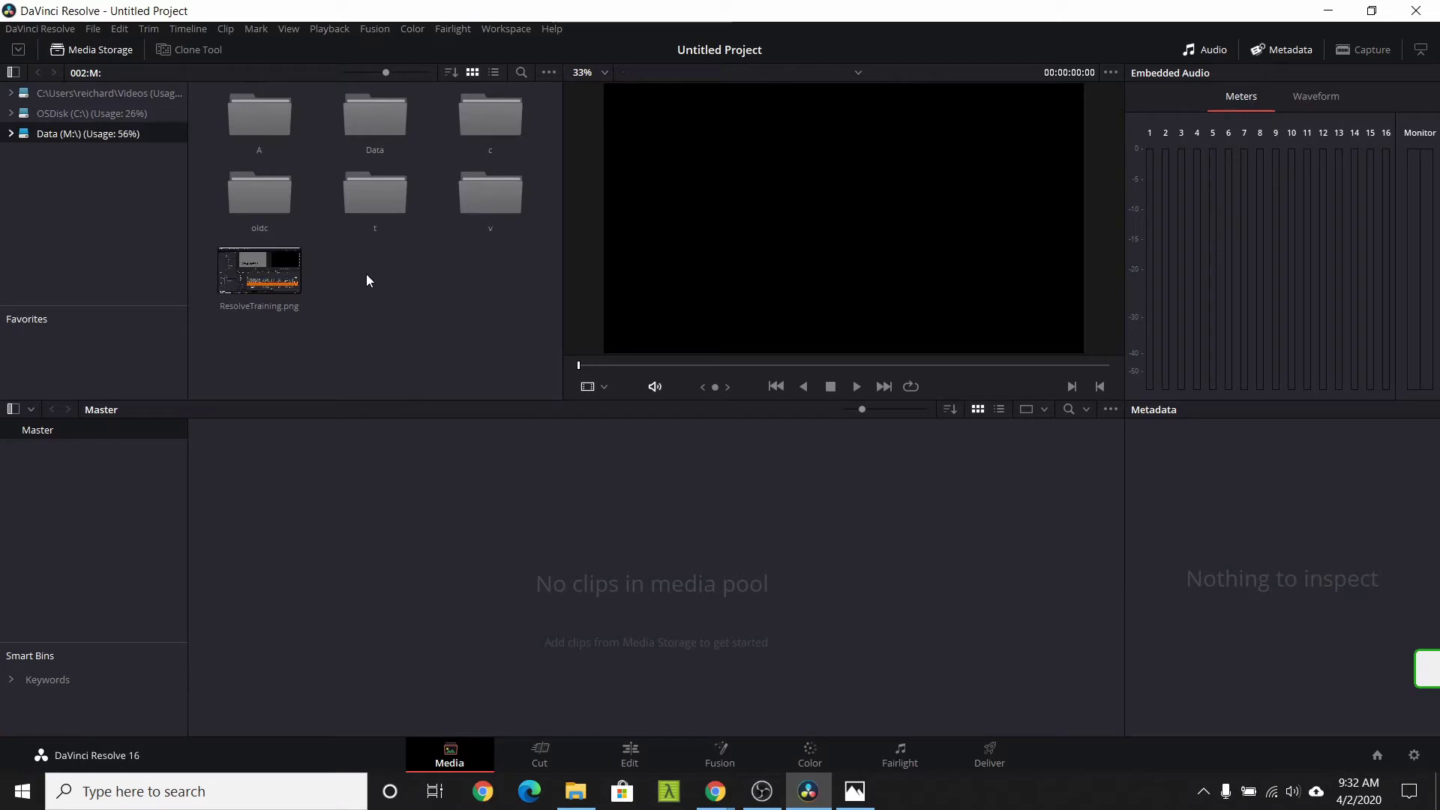
double_click(499, 194)
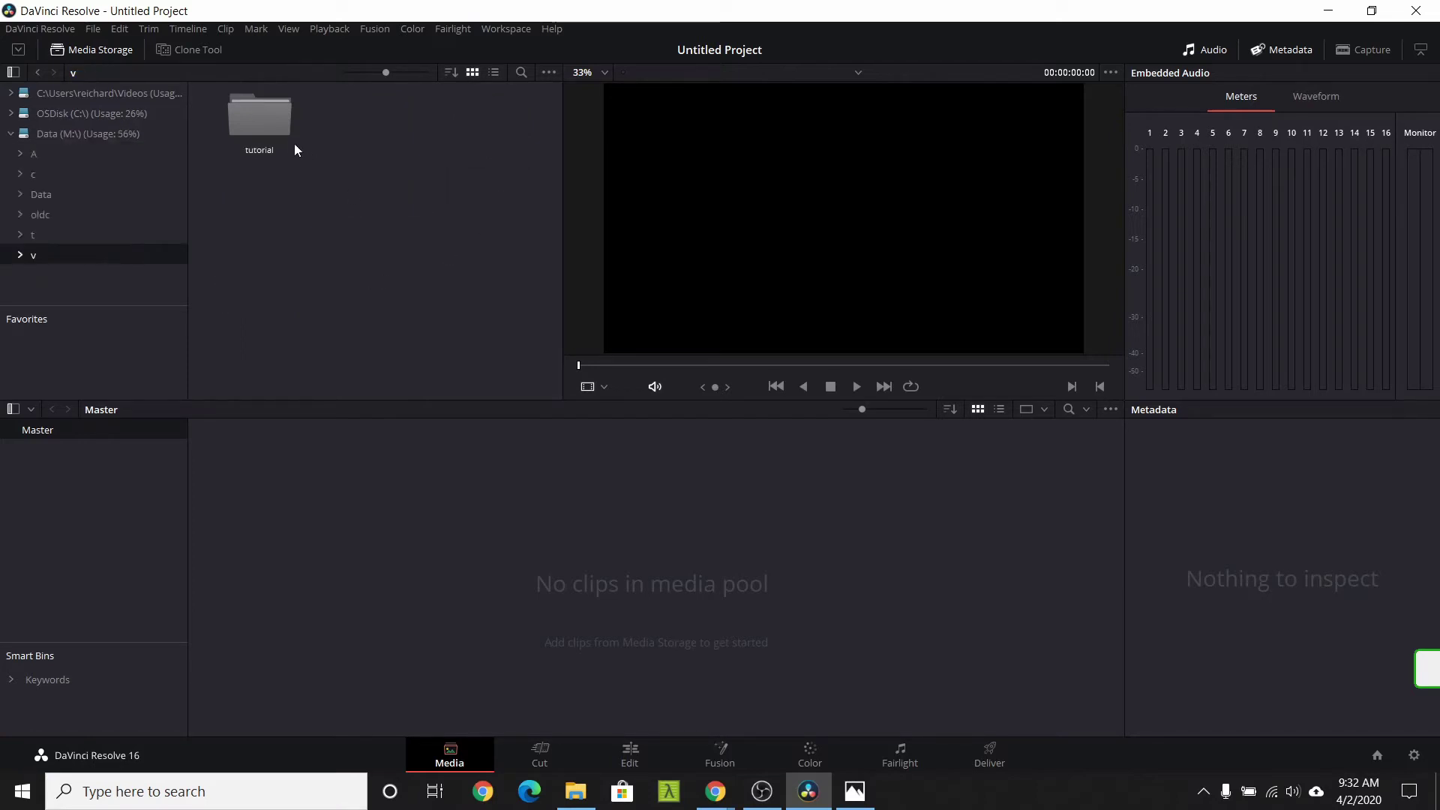
double_click(273, 135)
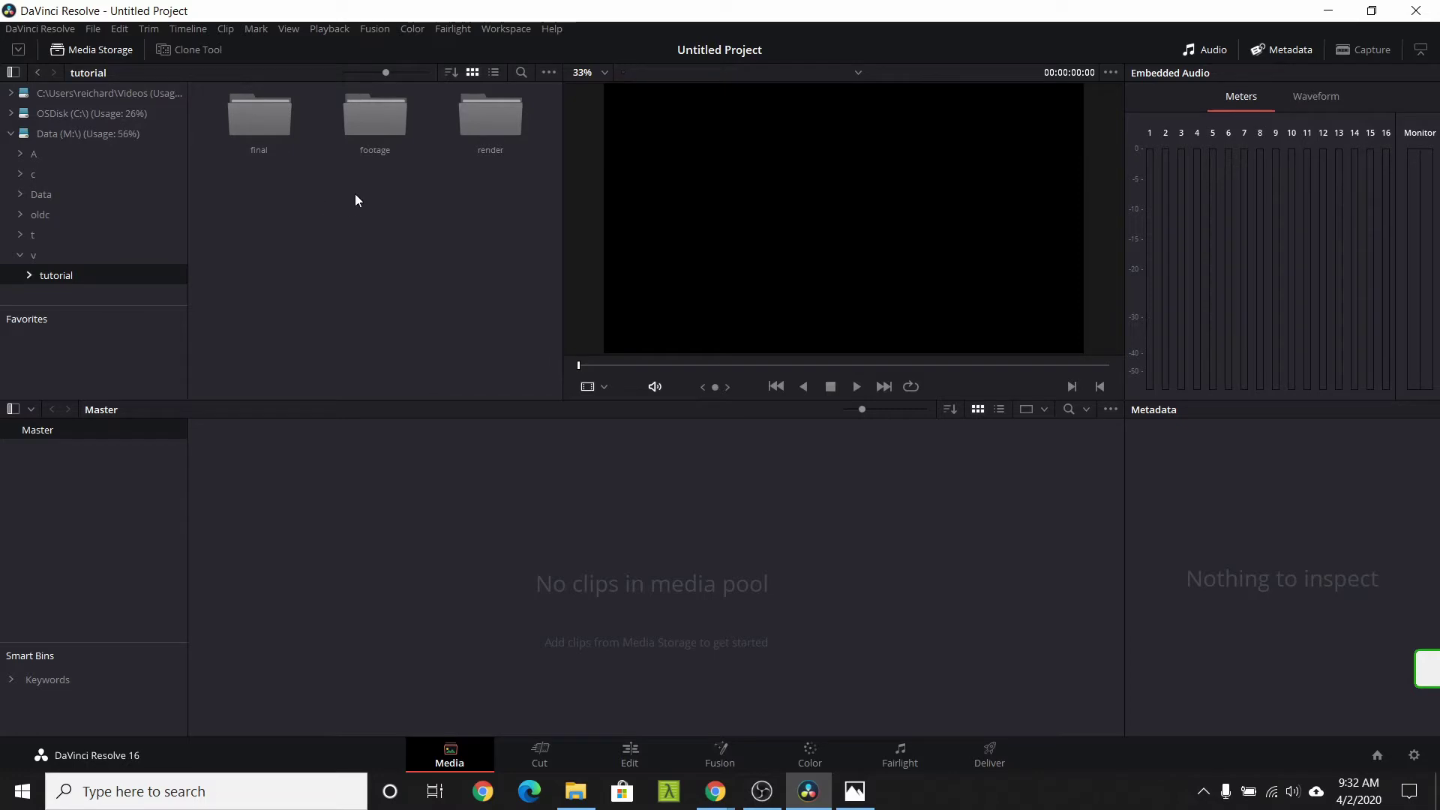
double_click(372, 132)
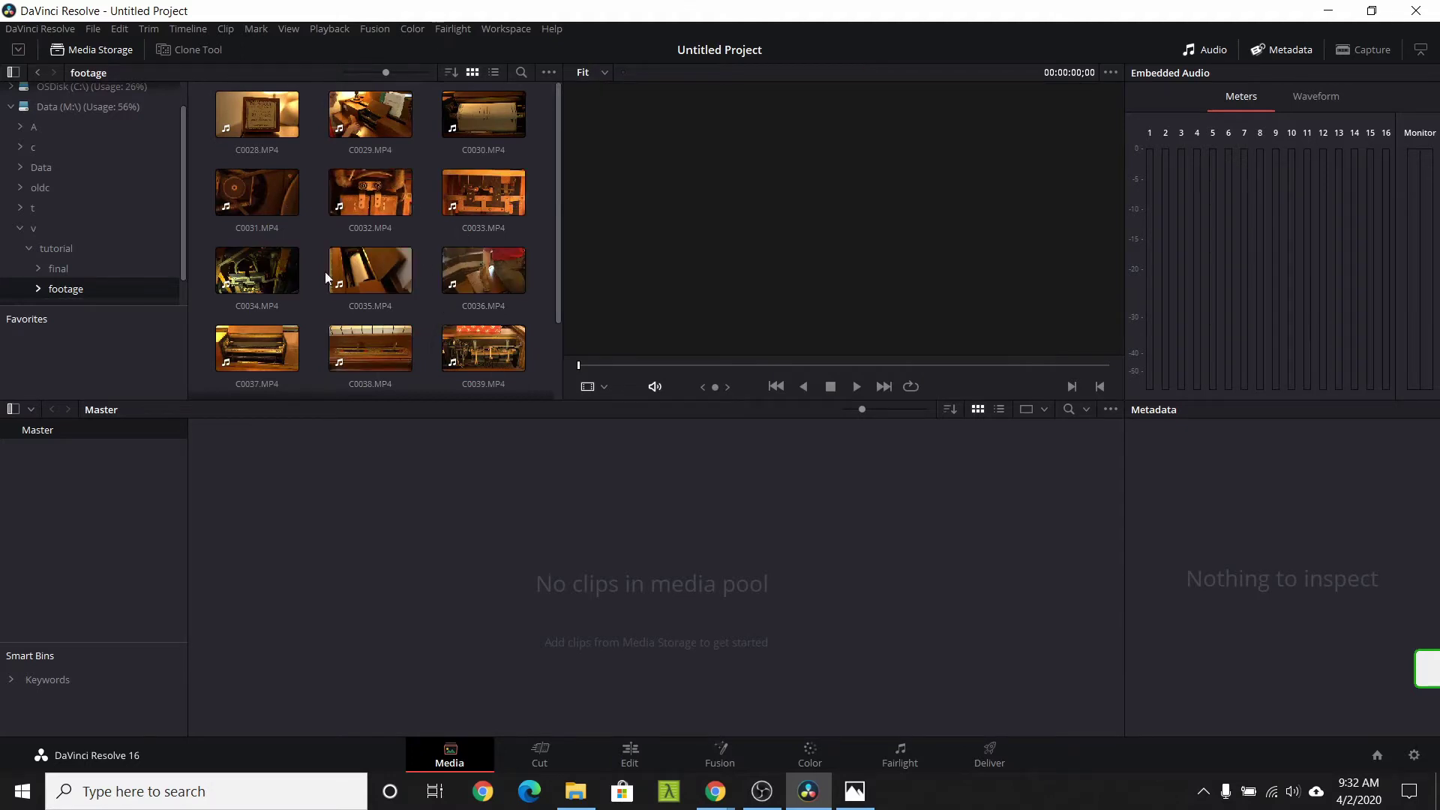
Add C0028 to the media pool and change the project frame rate to match it
left_click(278, 133)
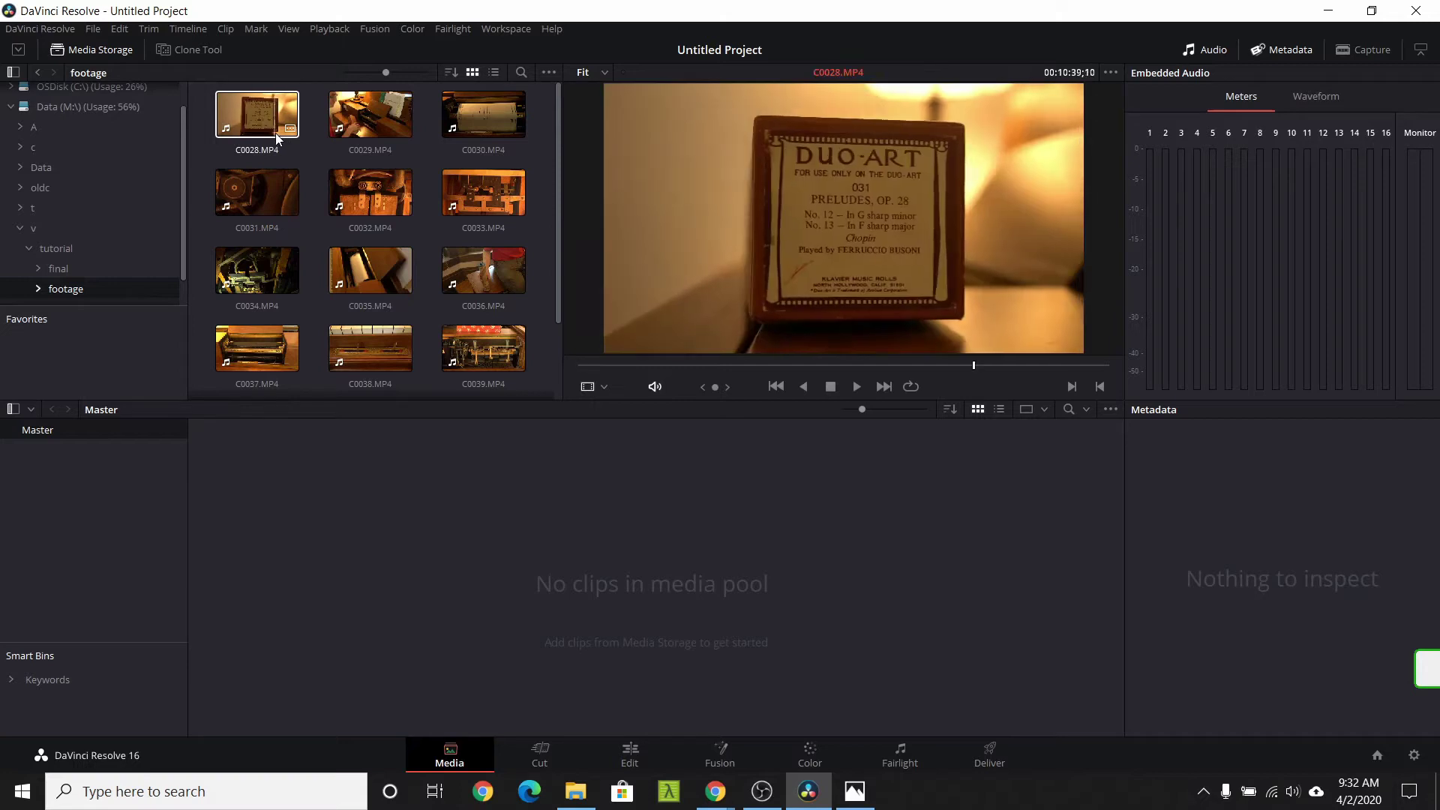
left_click_drag(276, 133, 304, 530)
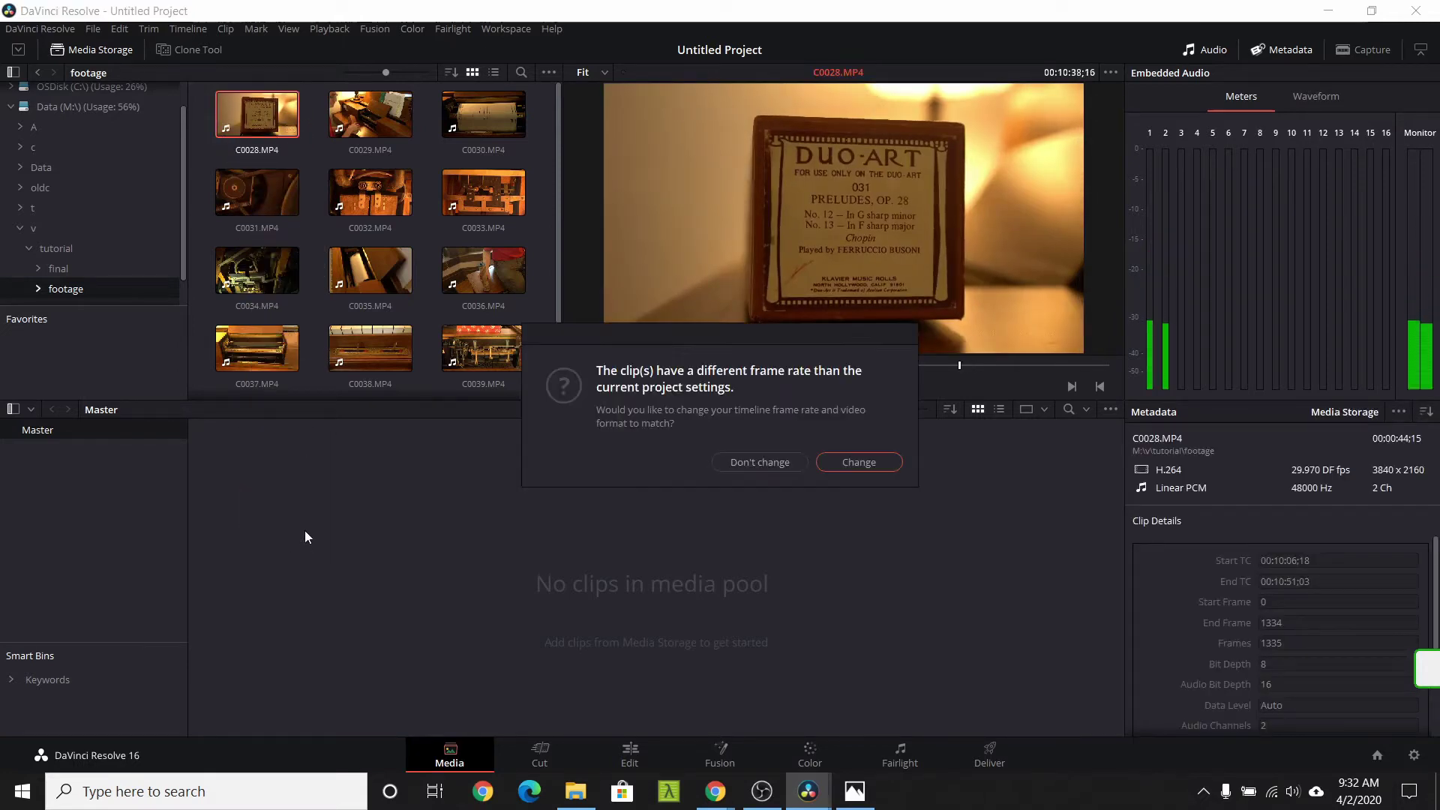
left_click(883, 464)
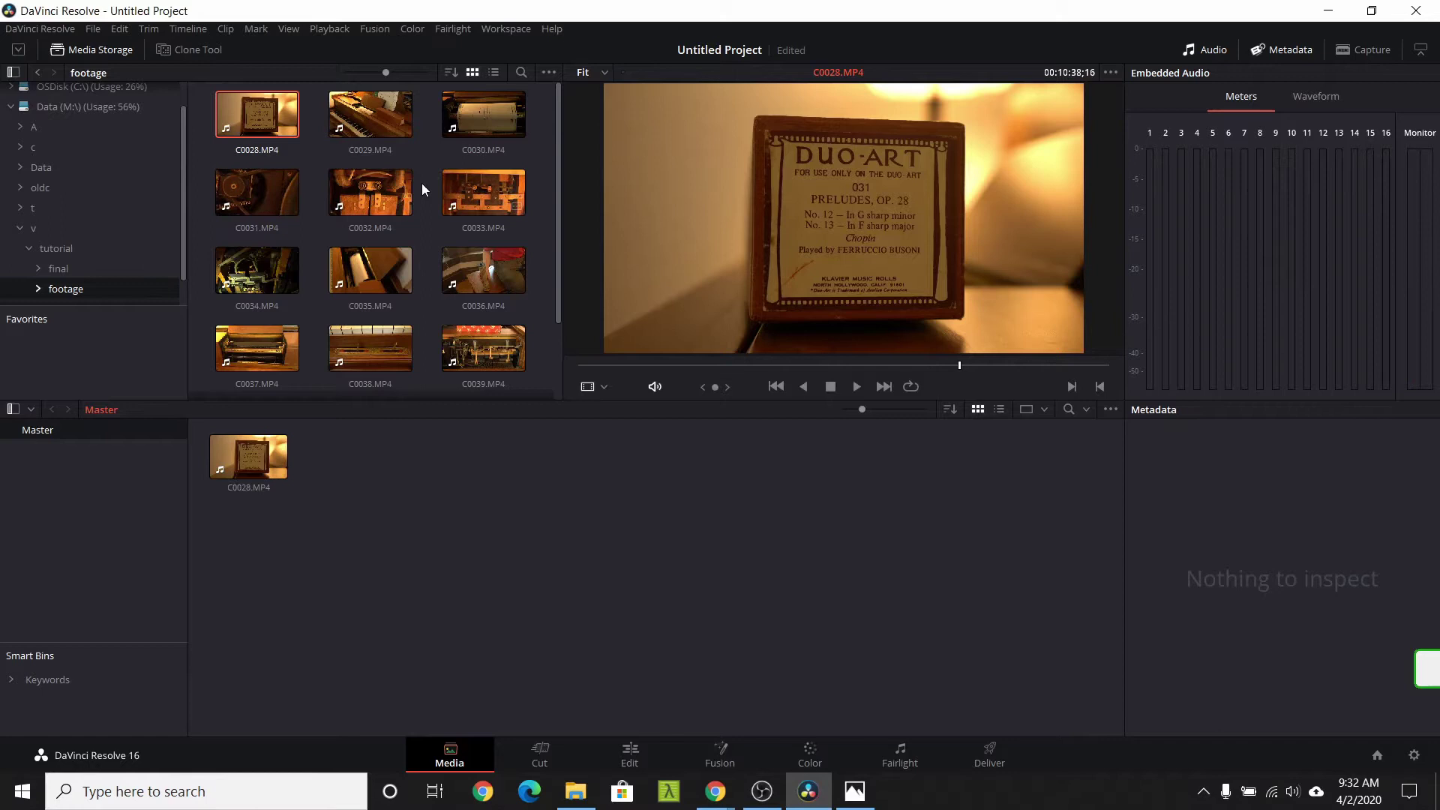
Preview clip C0029 in the viewer, playing and stopping it
left_click(403, 216)
key("space")
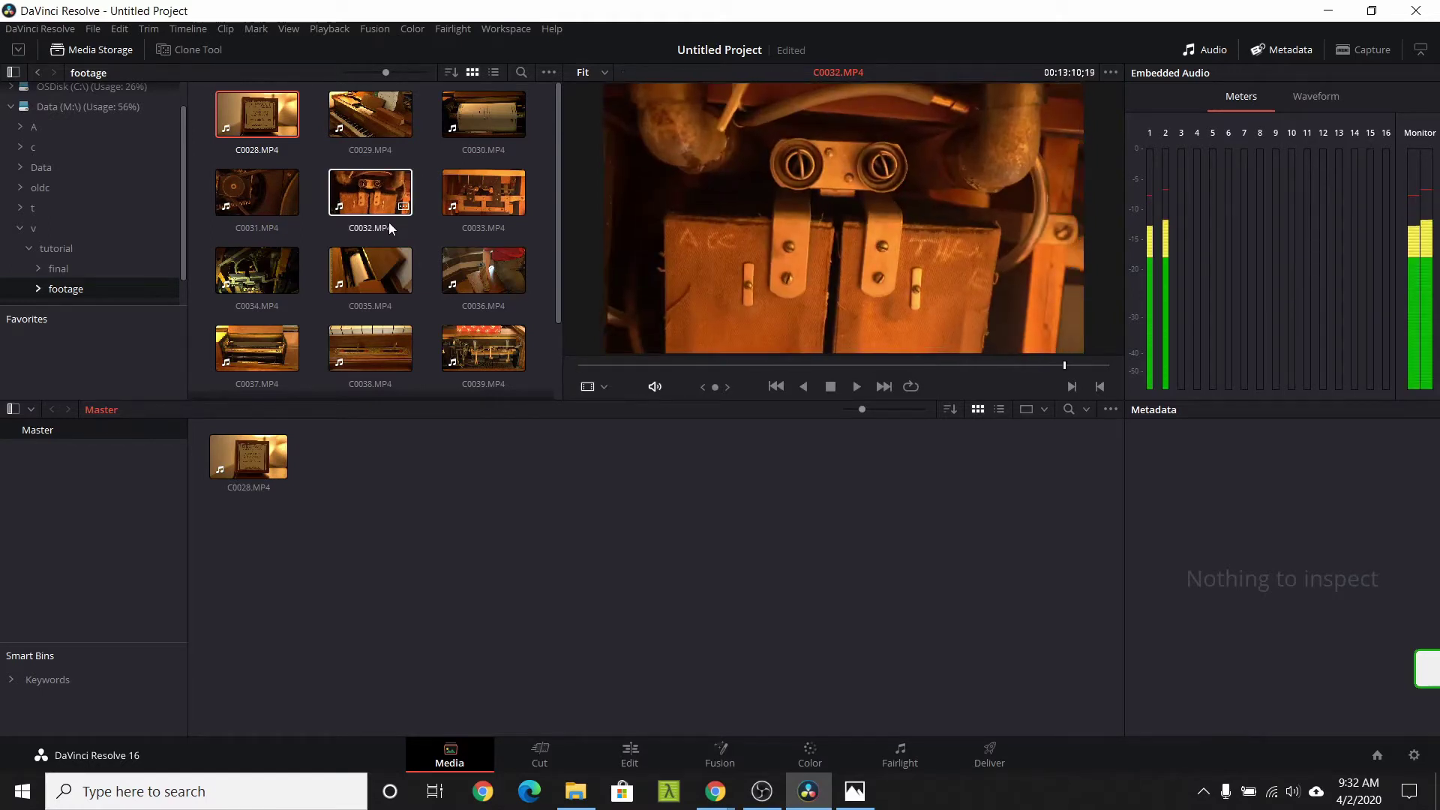
left_click(347, 133)
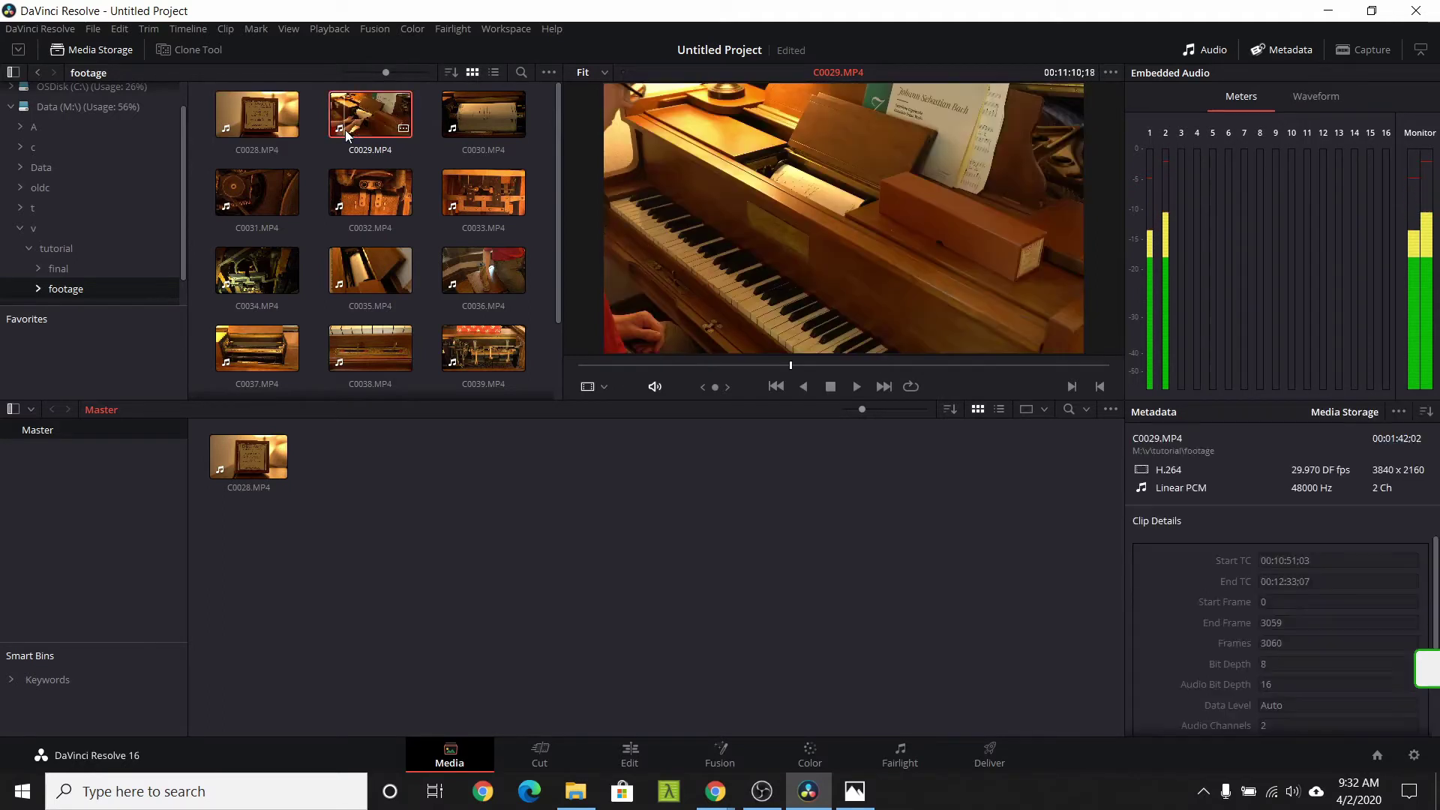
left_click(856, 387)
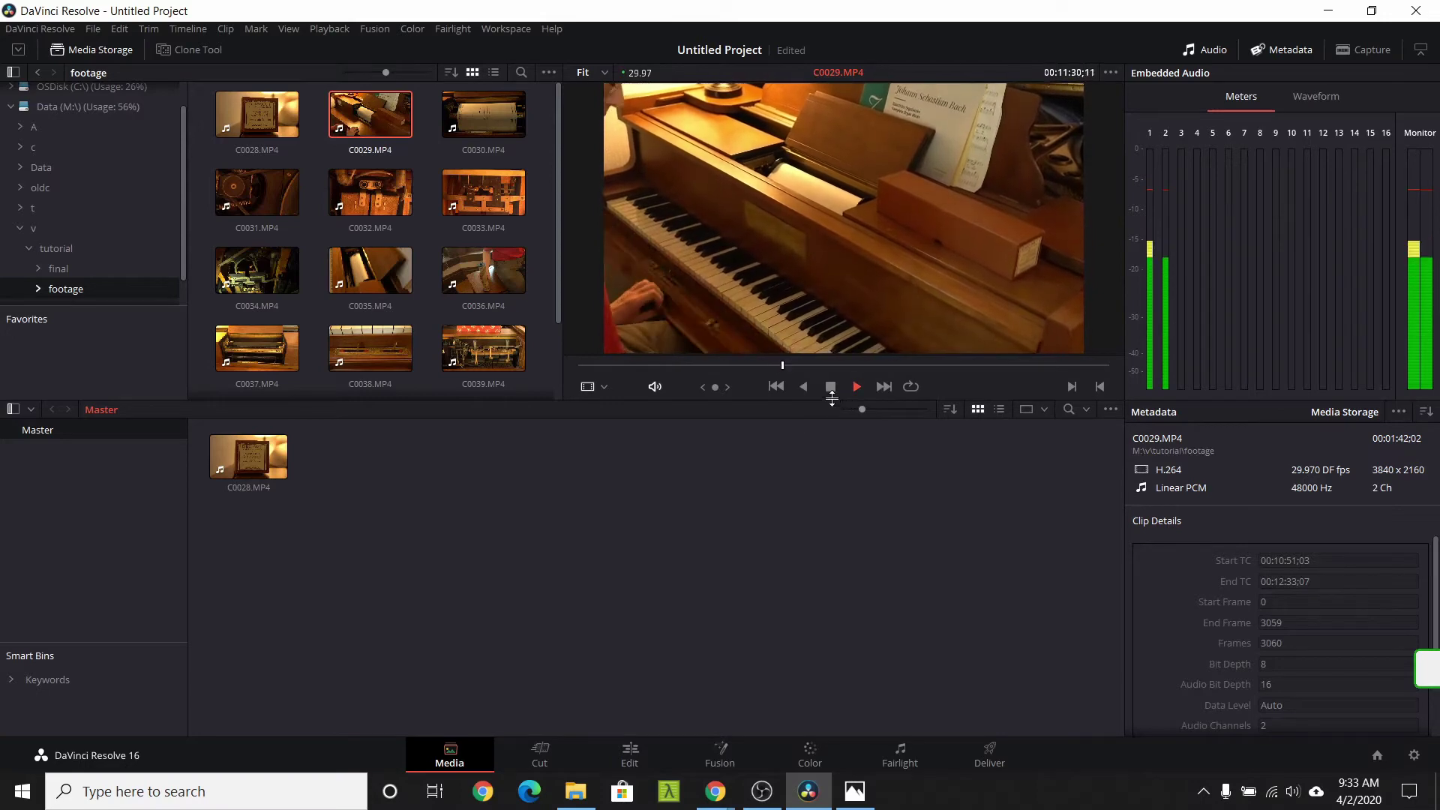
left_click(830, 387)
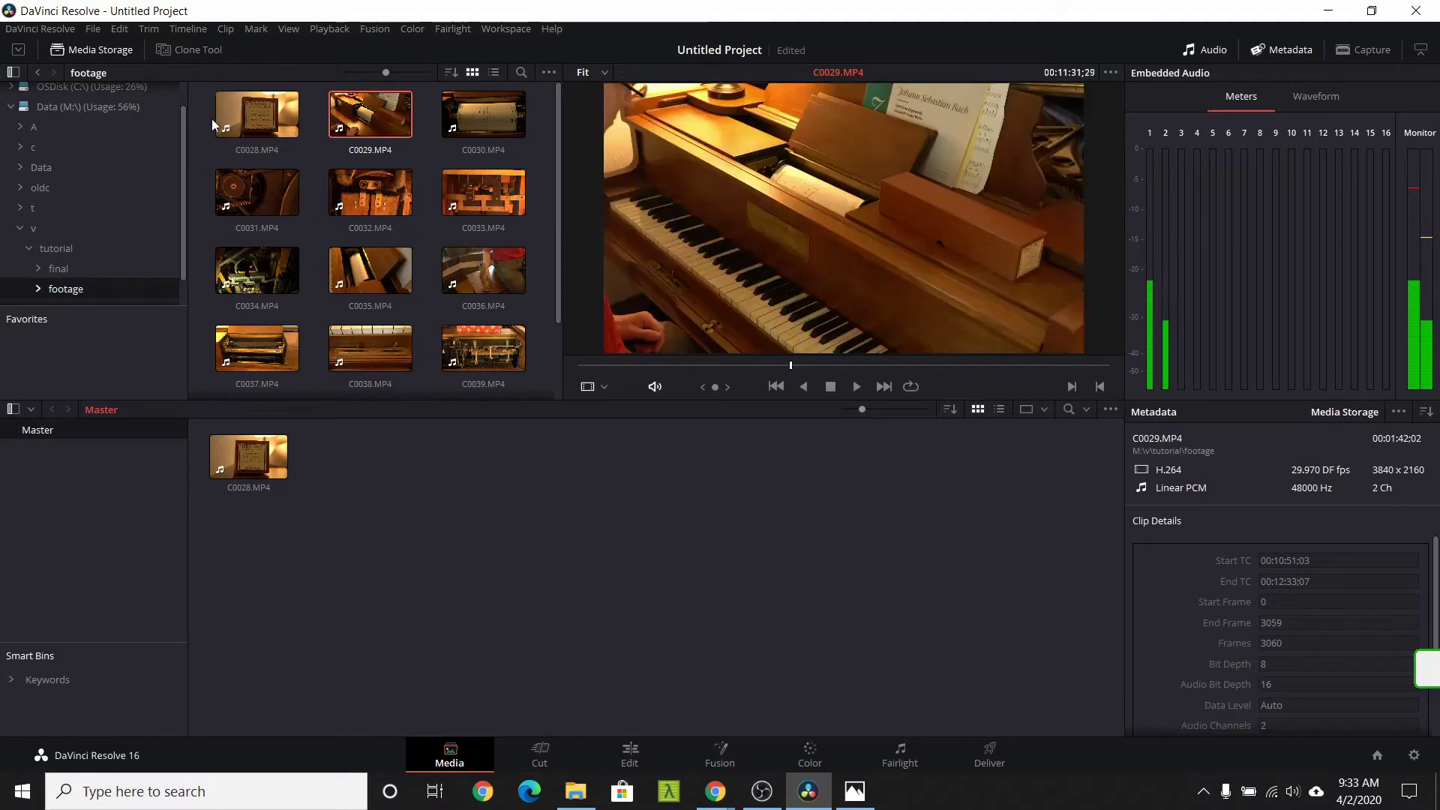
Import all footage clips plus code.jpg and rollsjpg.jpg into the media pool
left_click_drag(212, 119, 548, 390)
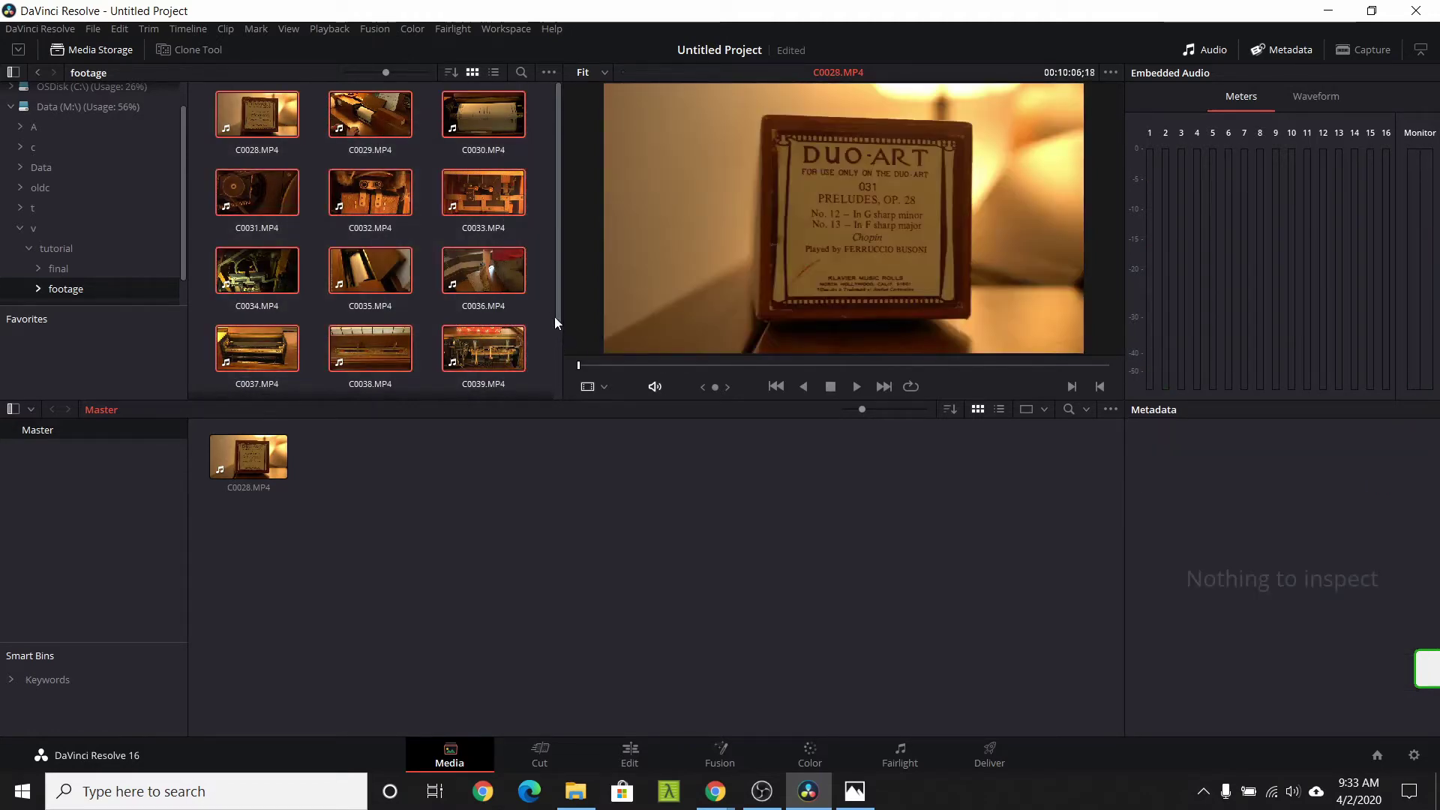
scroll(555, 316, "down", 2)
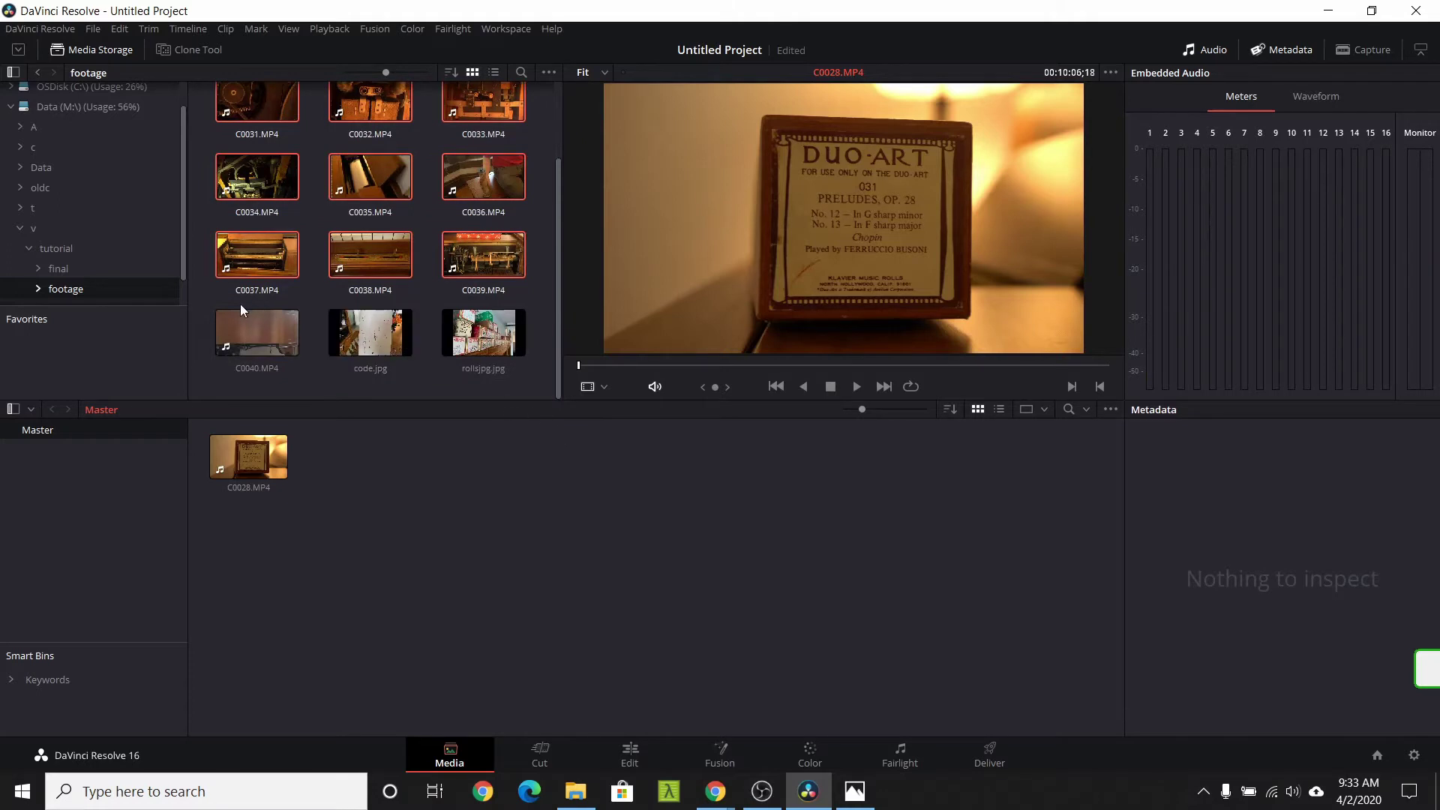
left_click_drag(240, 304, 534, 555)
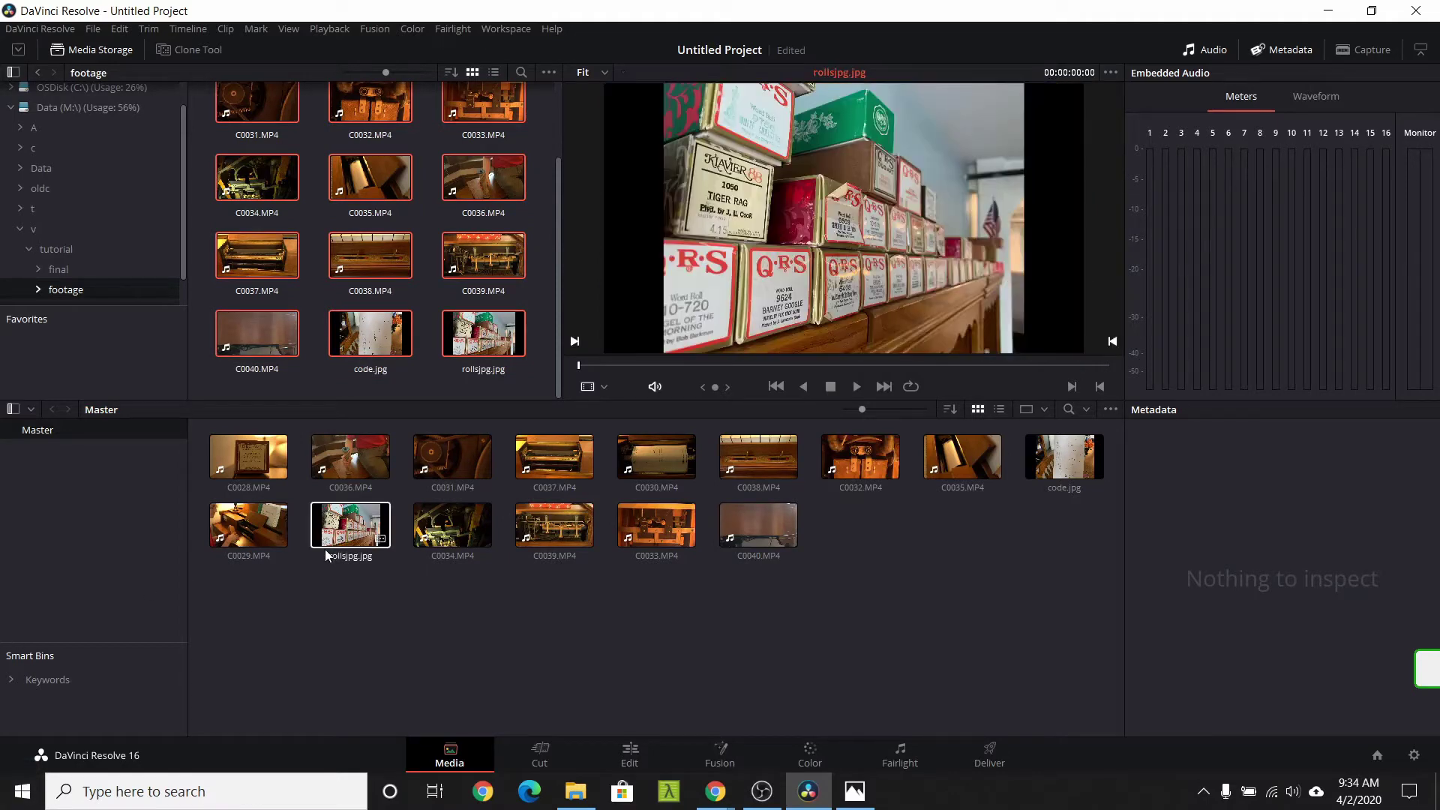
On the Cut page, place C0028.MP4 on a new timeline
left_click(544, 753)
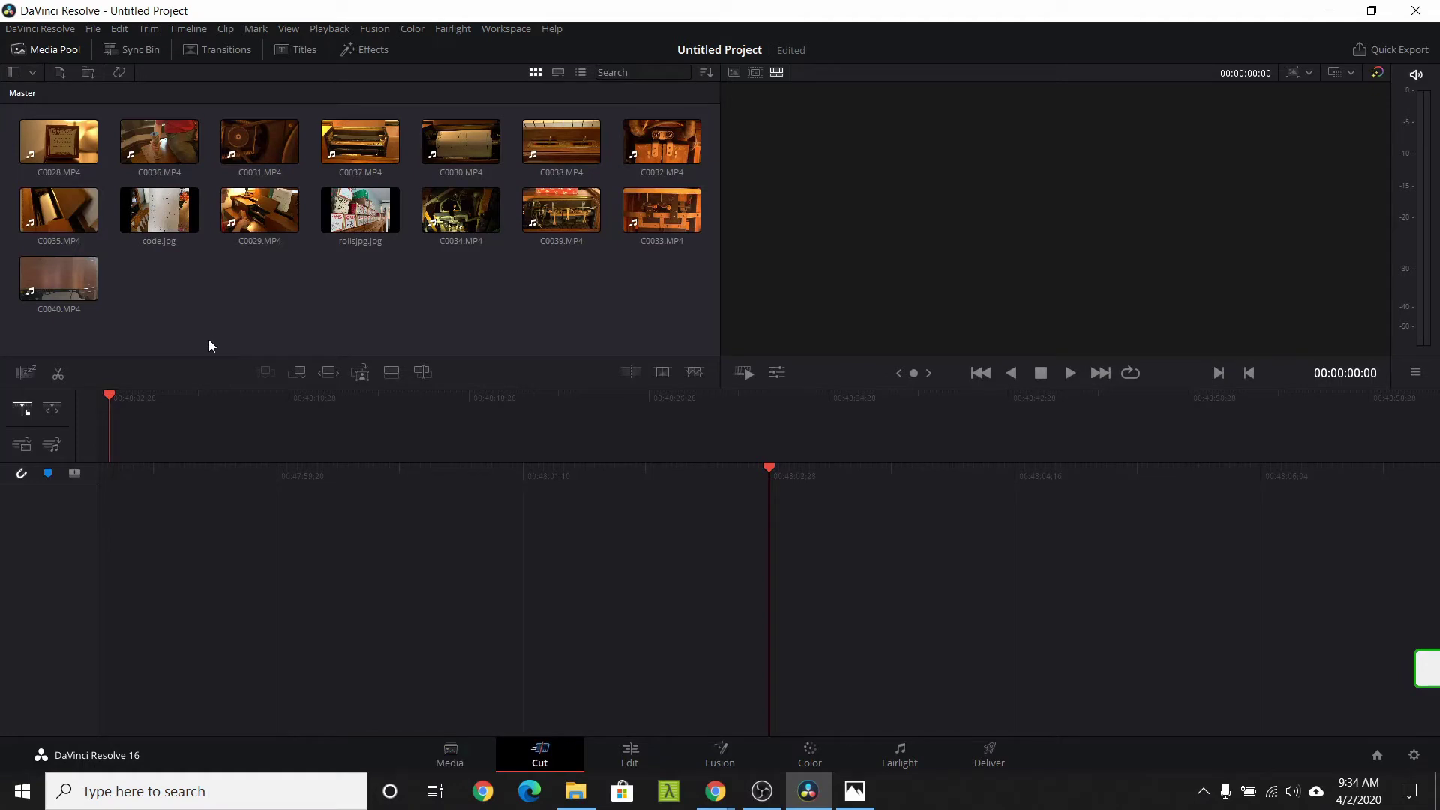
left_click(55, 154)
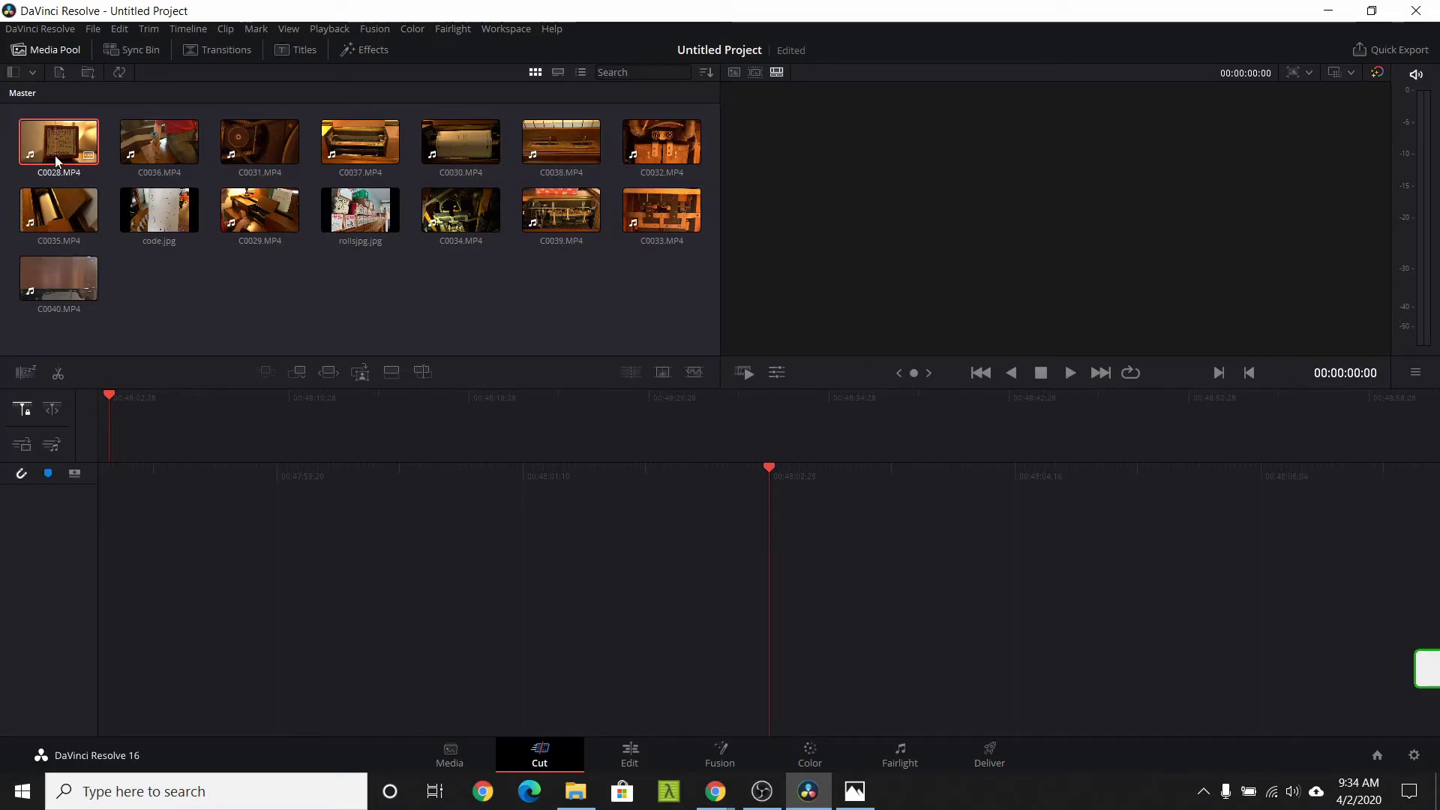
left_click_drag(55, 155, 537, 610)
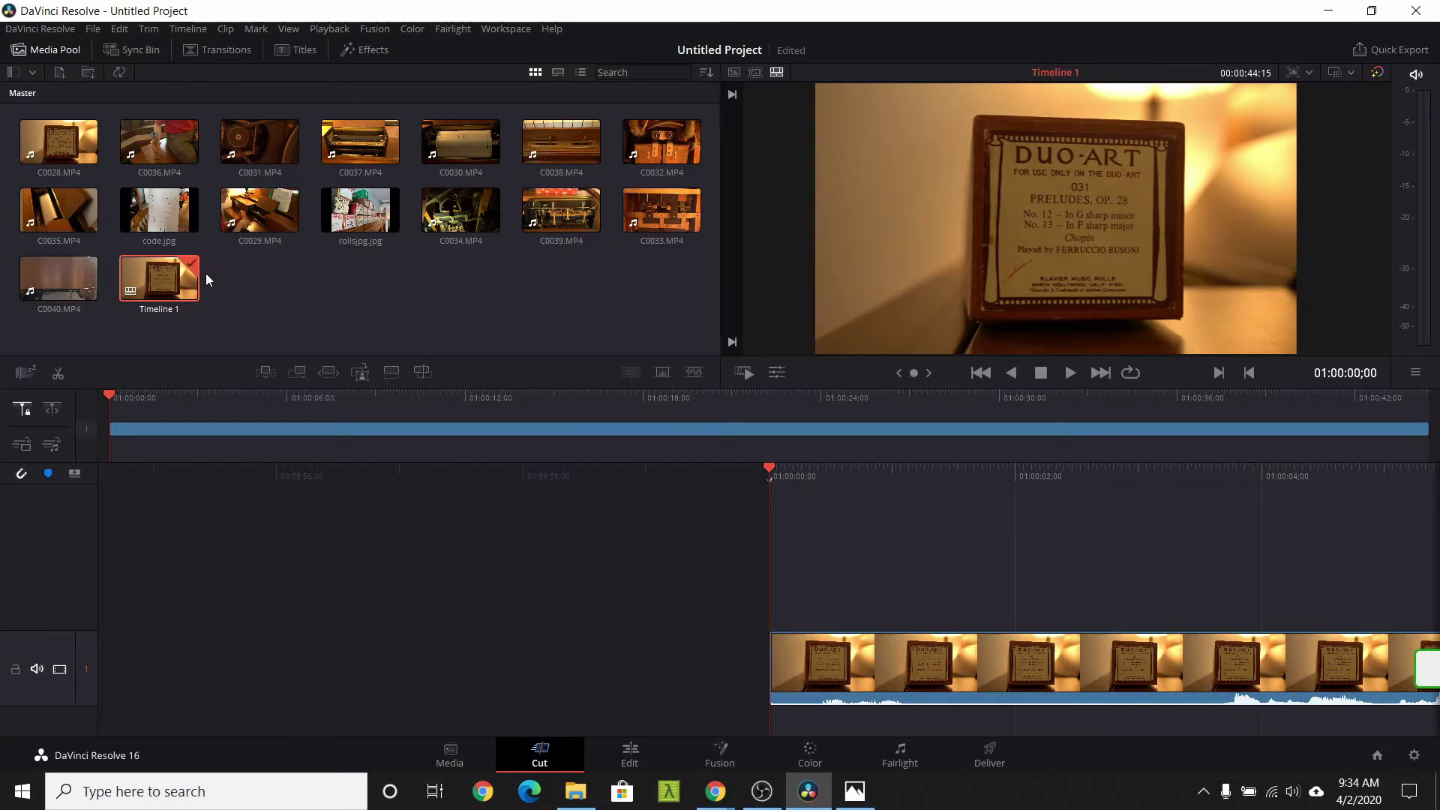
Append C0029.MP4 to the end of the timeline and play back across the cut
left_click(261, 214)
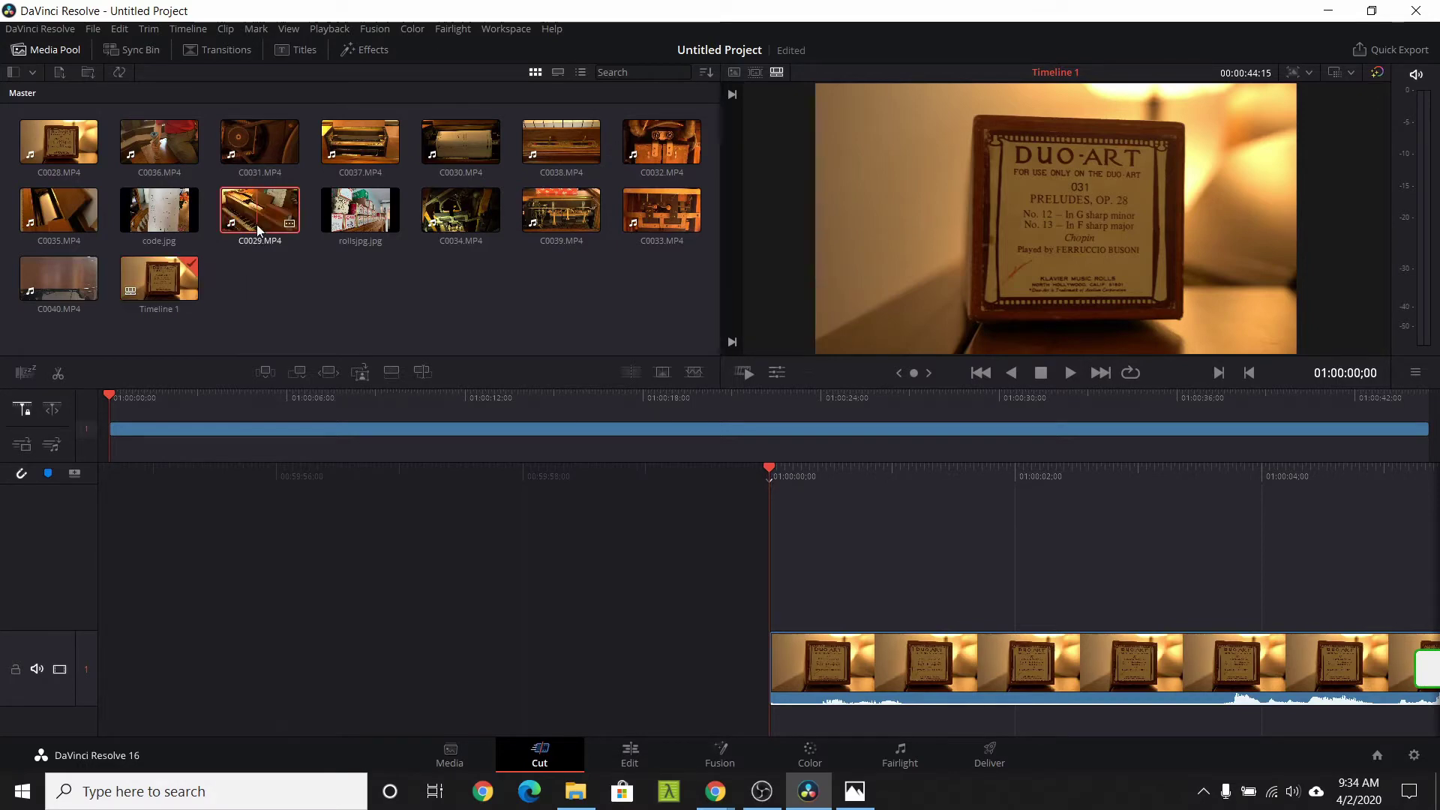
left_click(296, 375)
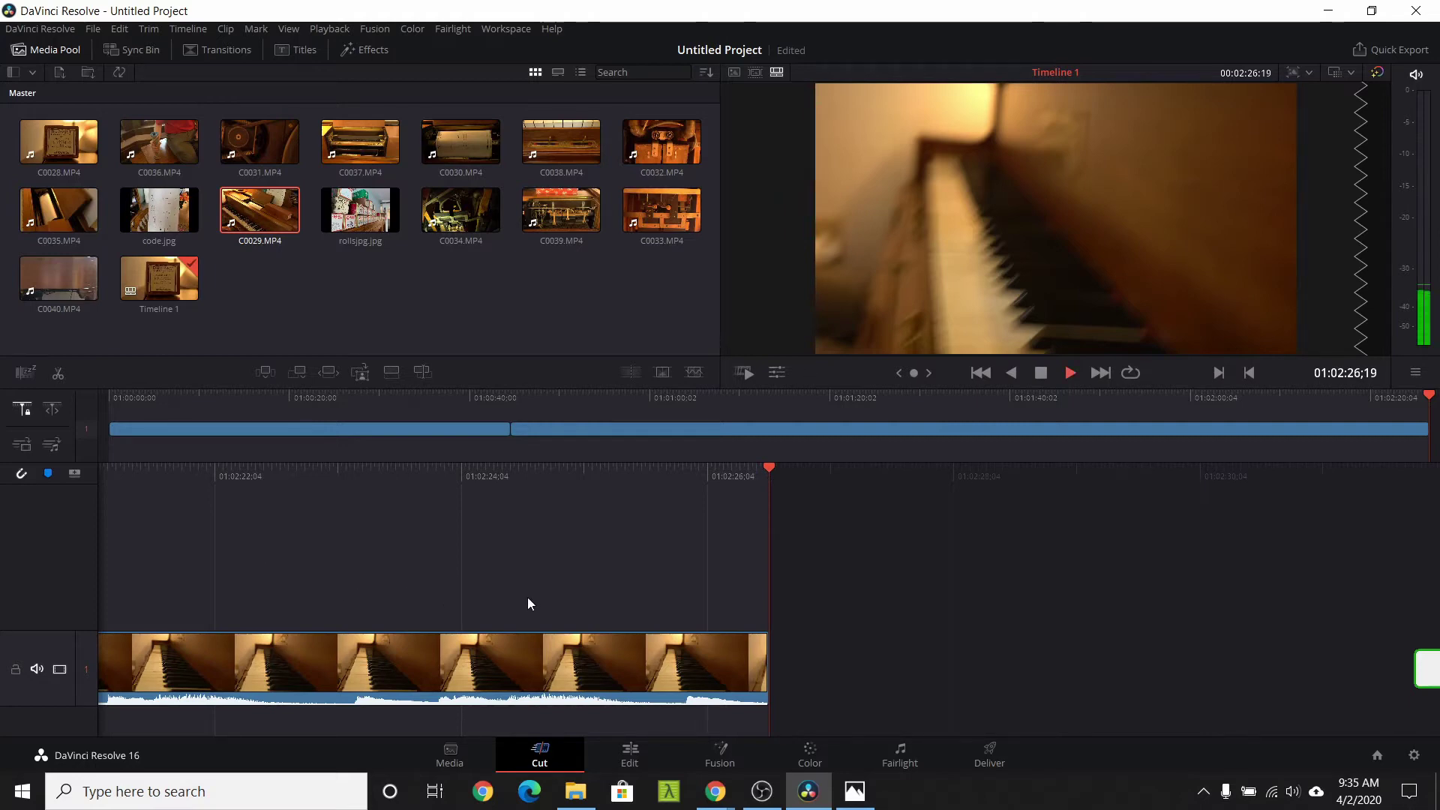
key("Up")
key("slash")
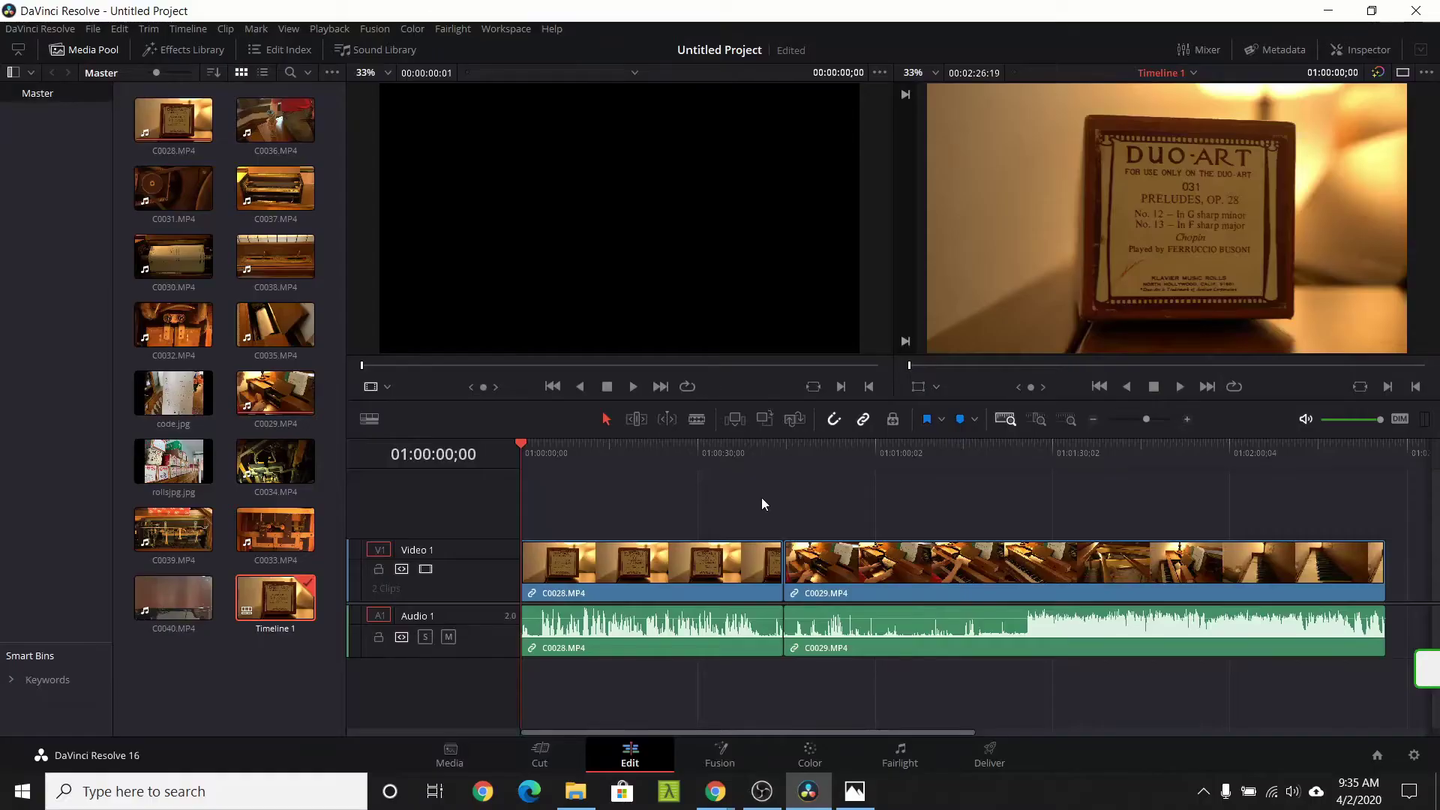
Review the opening, then blade C0028 about three seconds in
key("space")
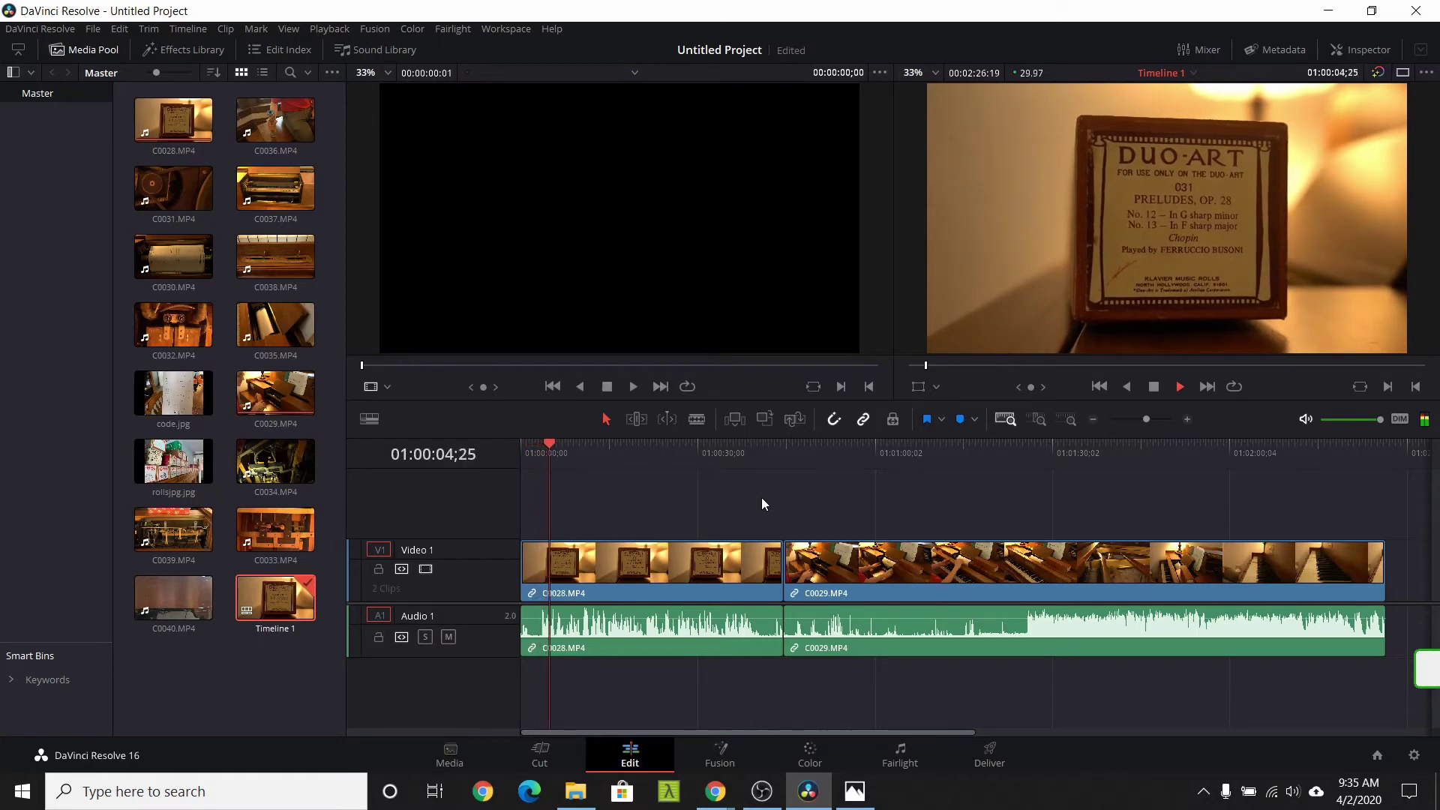
key("space")
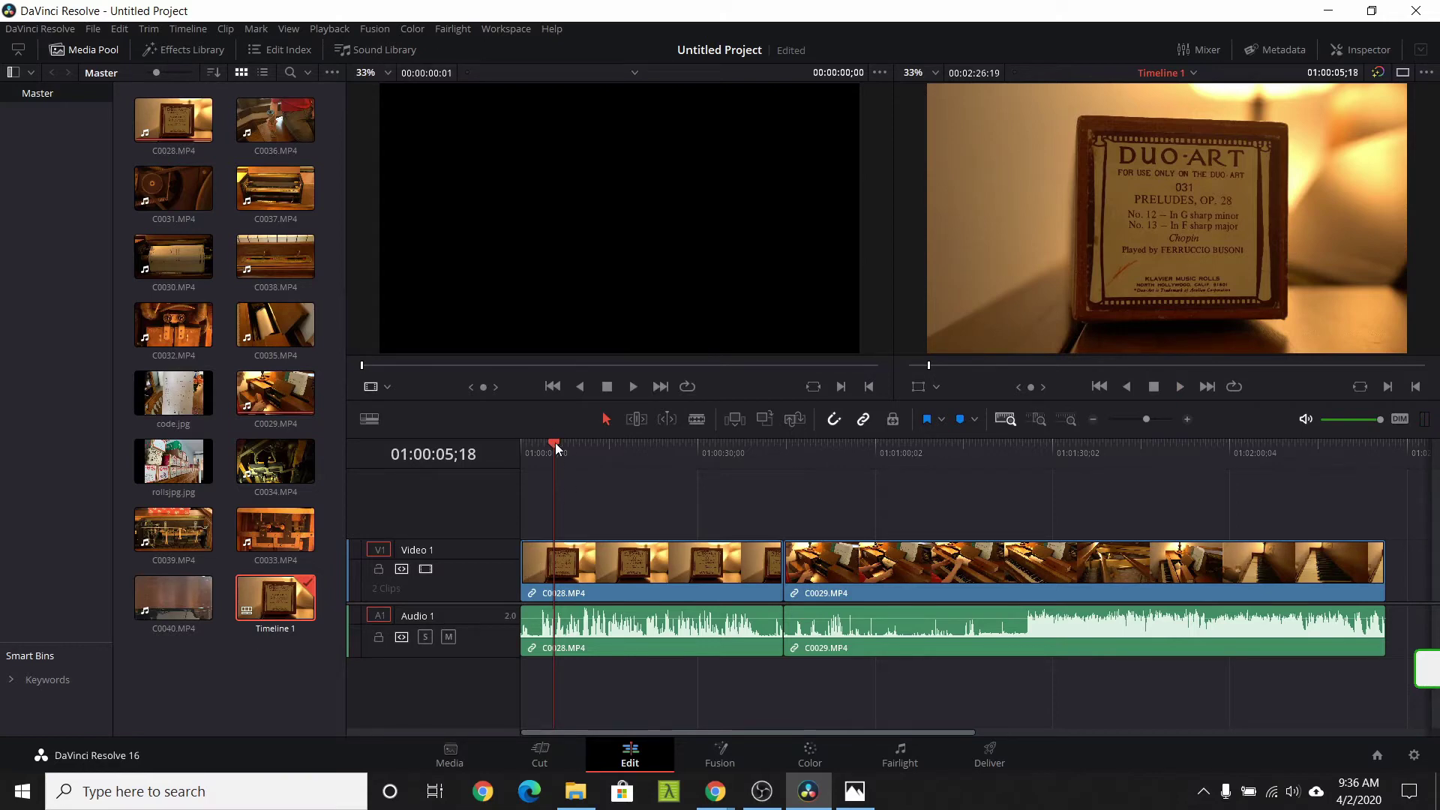
left_click_drag(555, 442, 537, 447)
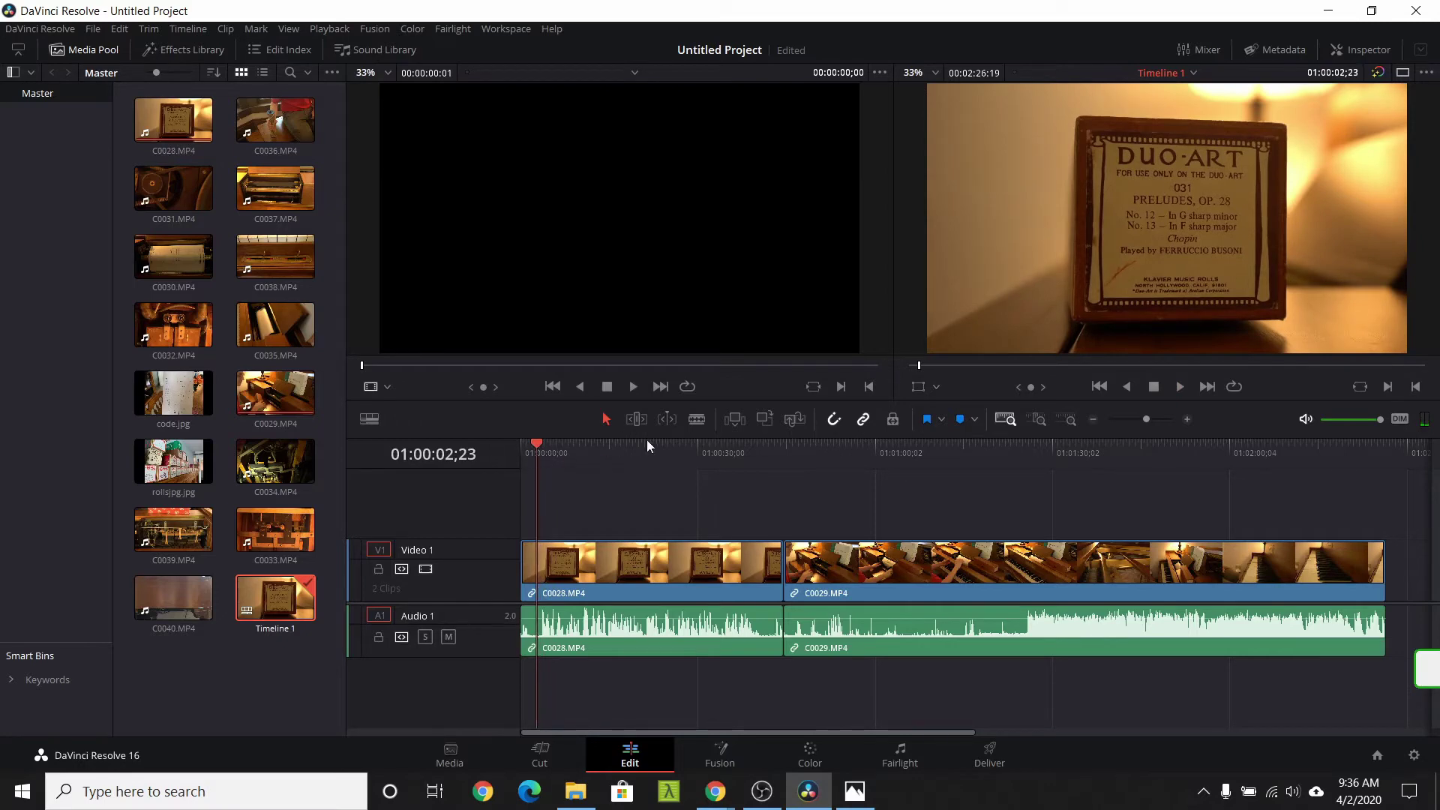
left_click(695, 421)
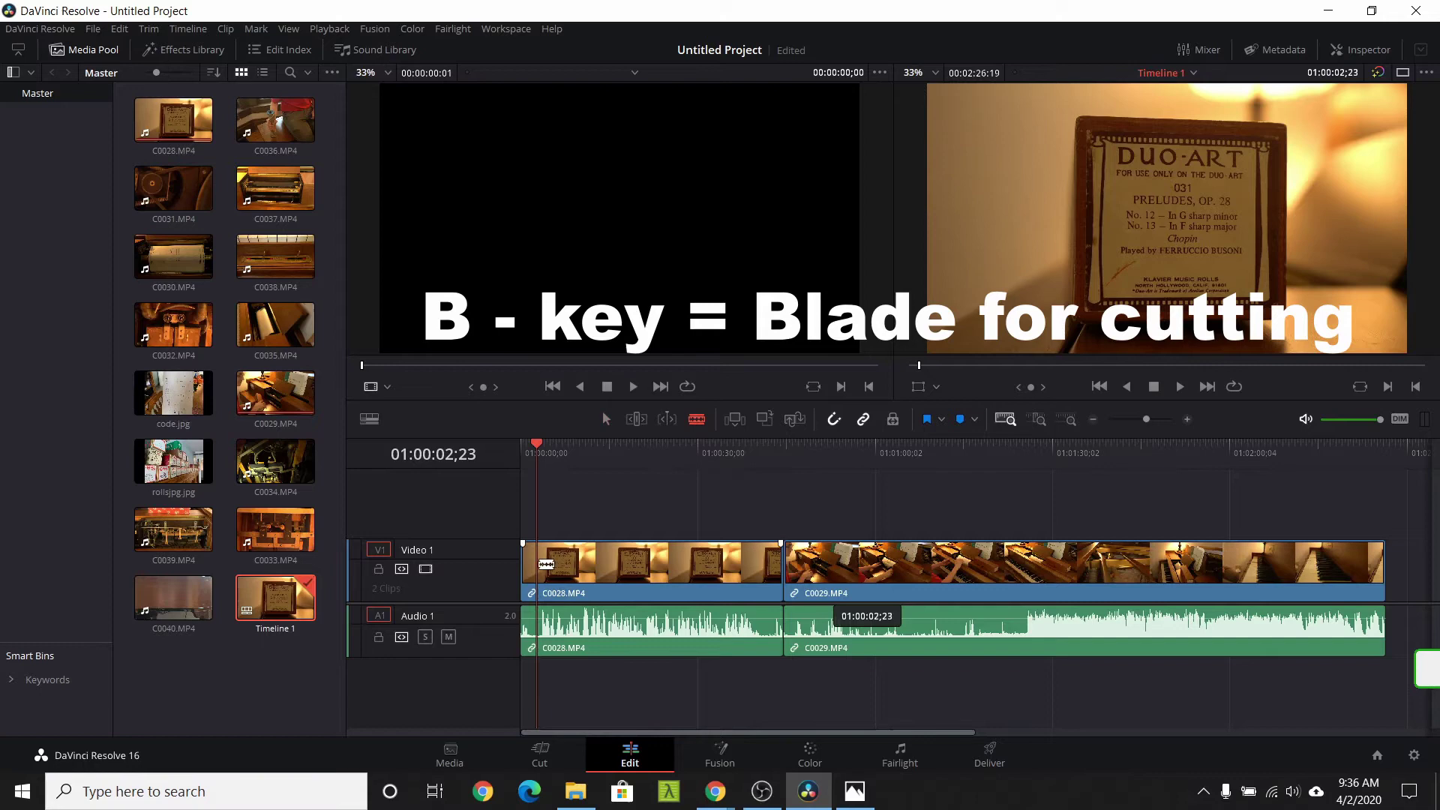
left_click(541, 563)
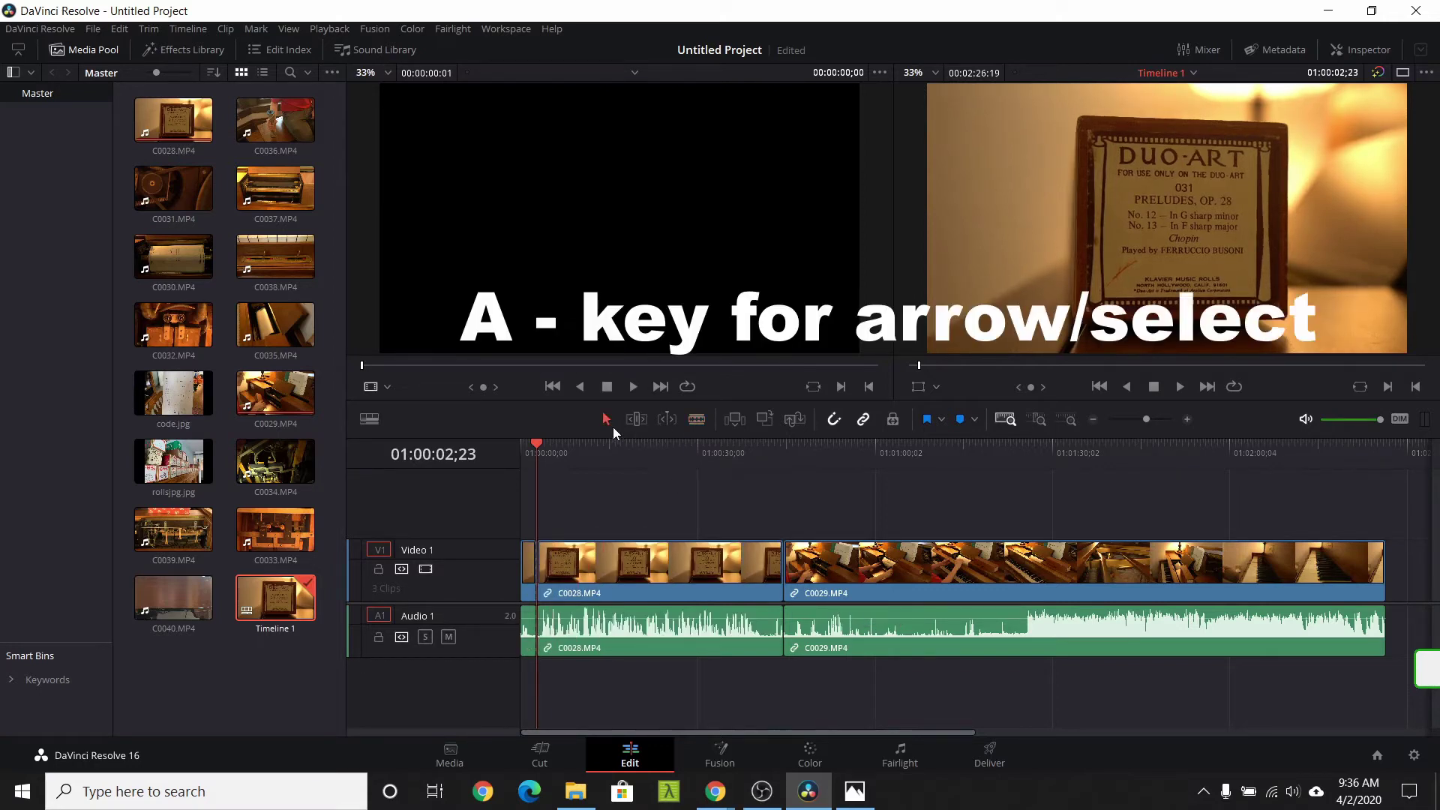
Delete the short opening piece, move C0028 to the timeline start and play it back
left_click(528, 567)
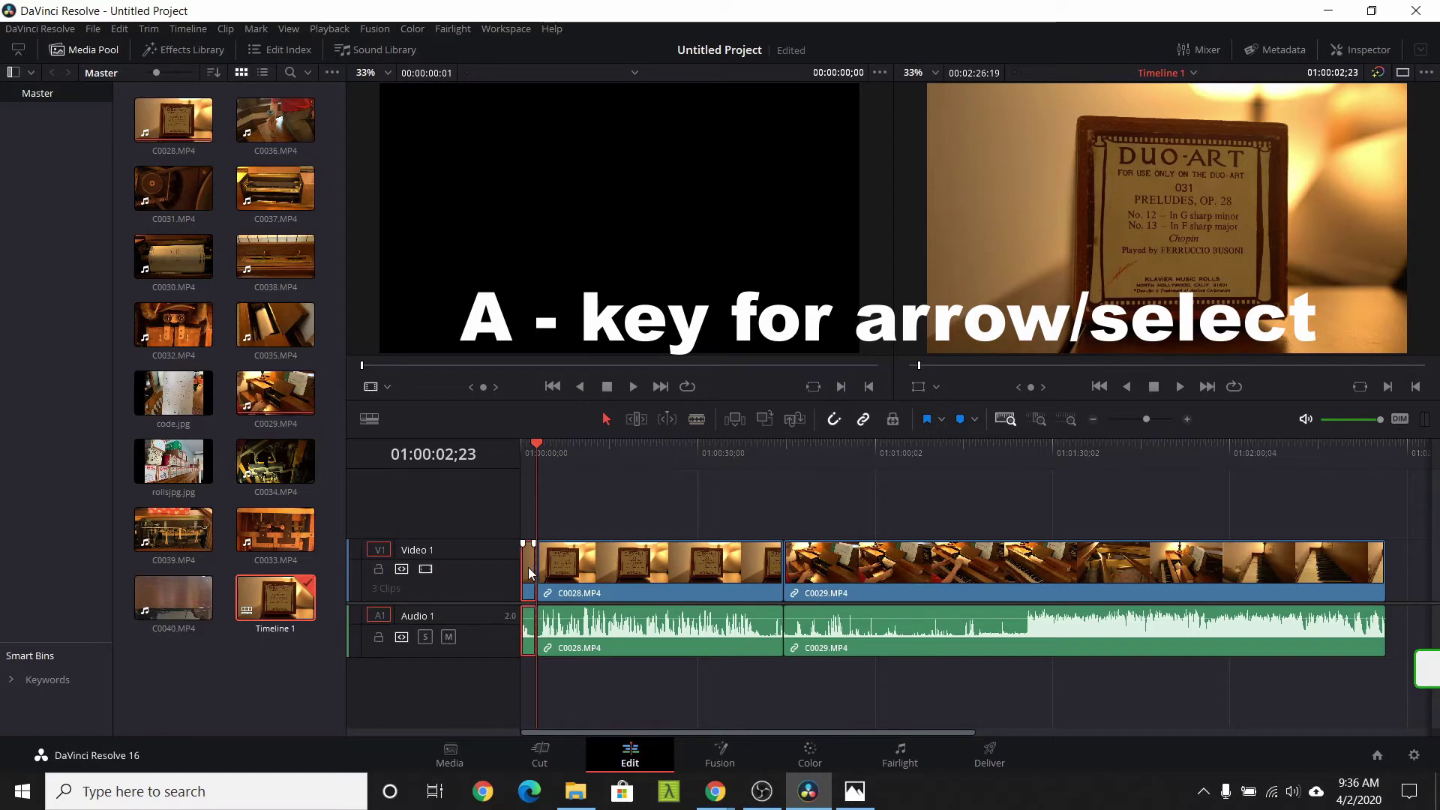
key("Delete")
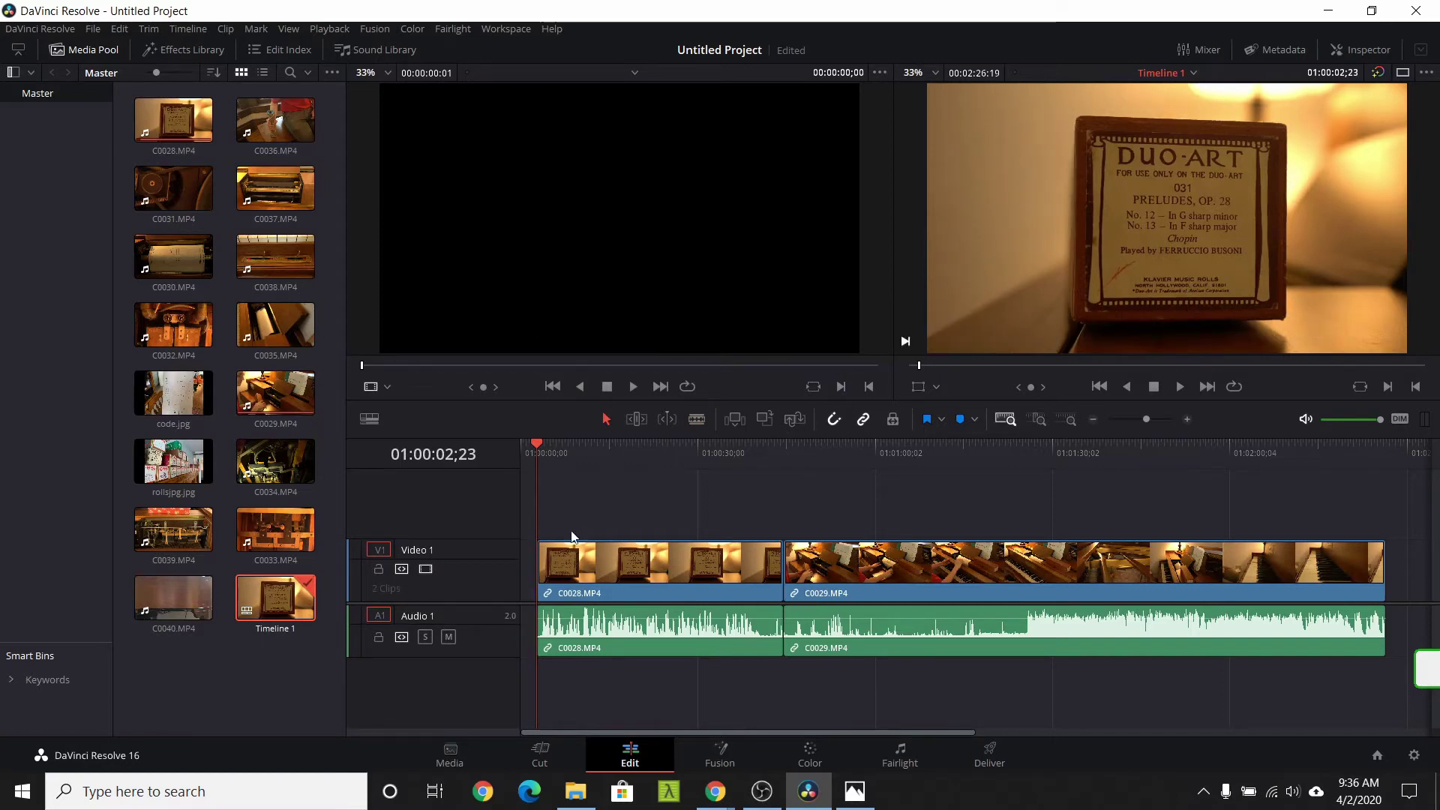
left_click_drag(580, 543, 668, 582)
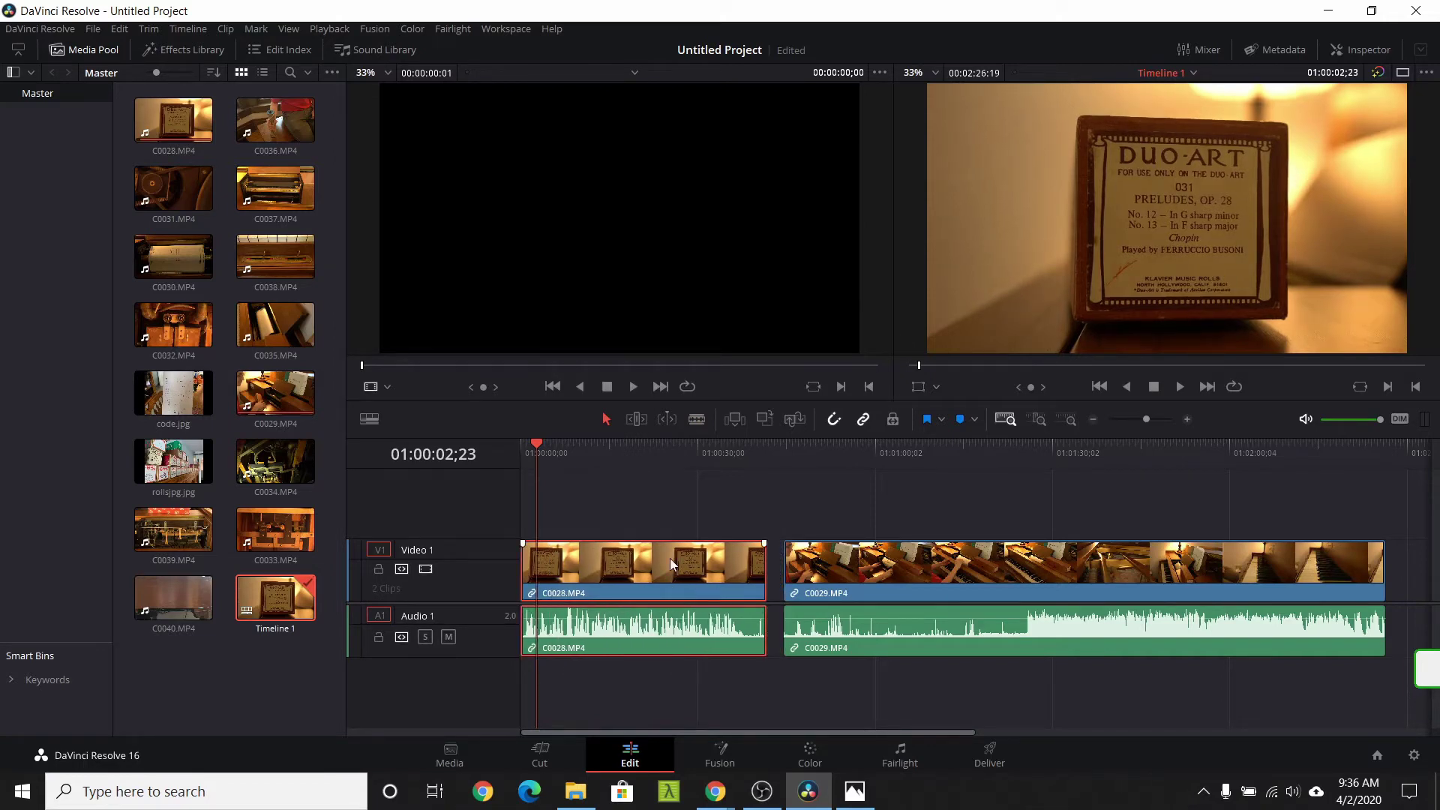
left_click_drag(539, 444, 480, 443)
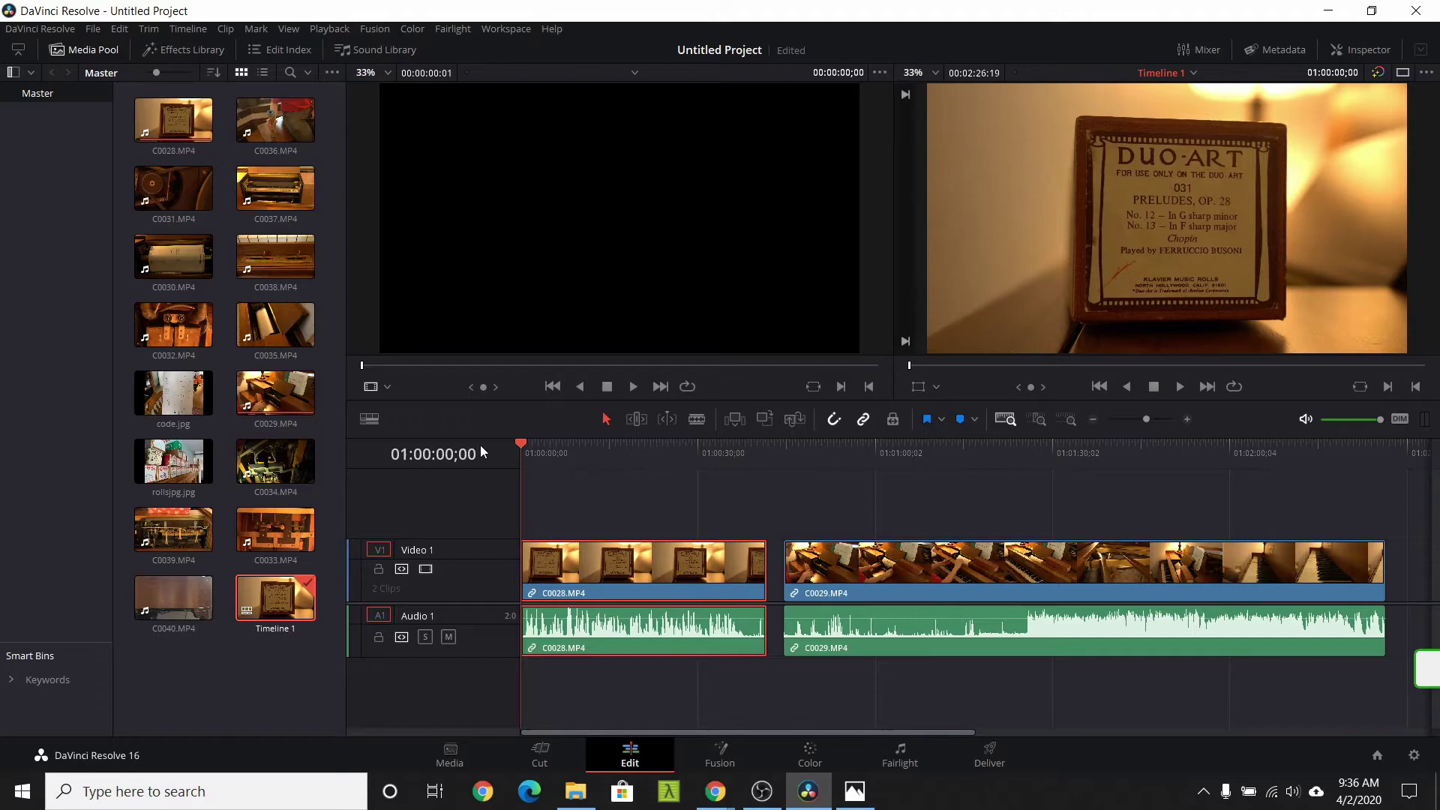
key("space")
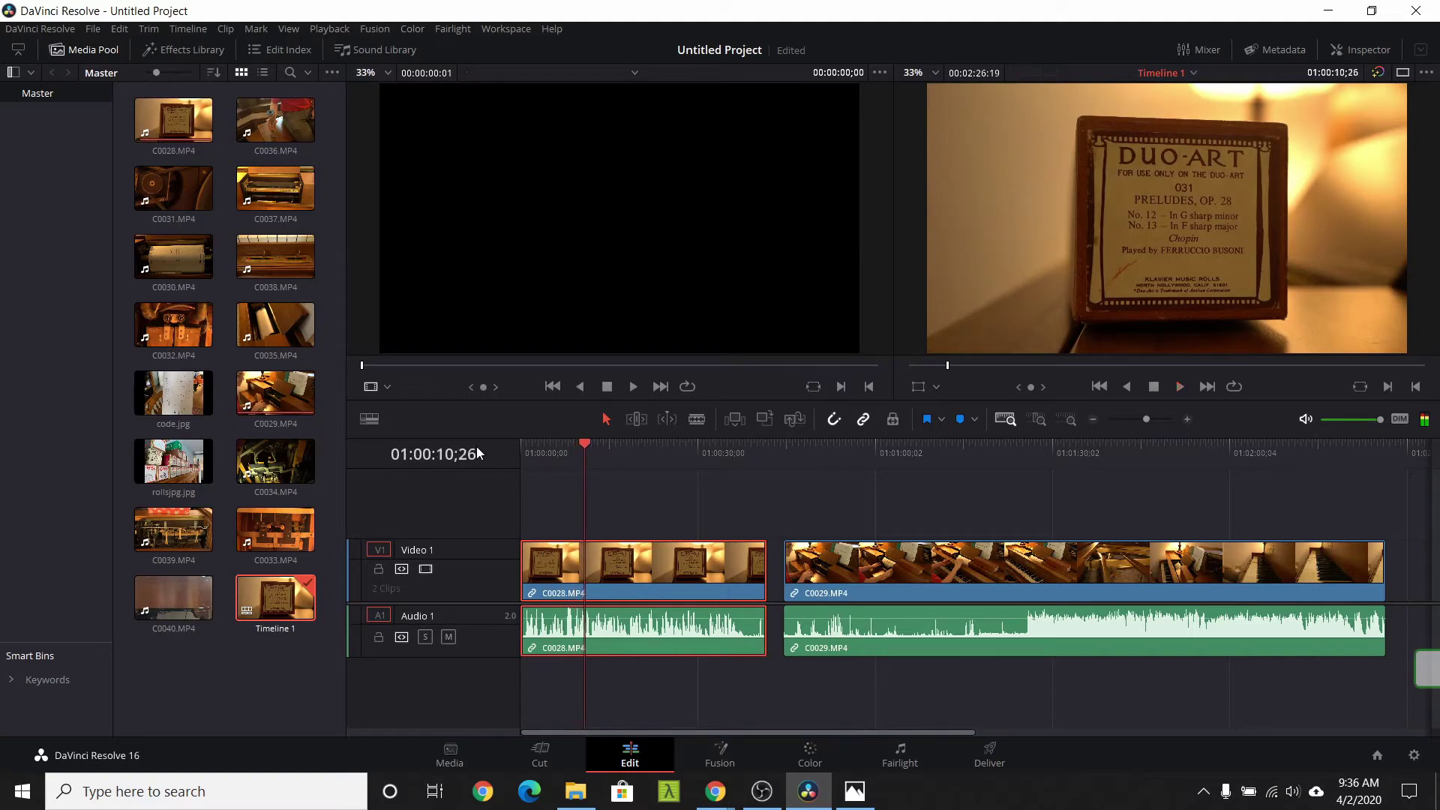
Trim the end of C0028 to the playhead at 01:00:37;28
key("space")
left_click(729, 444)
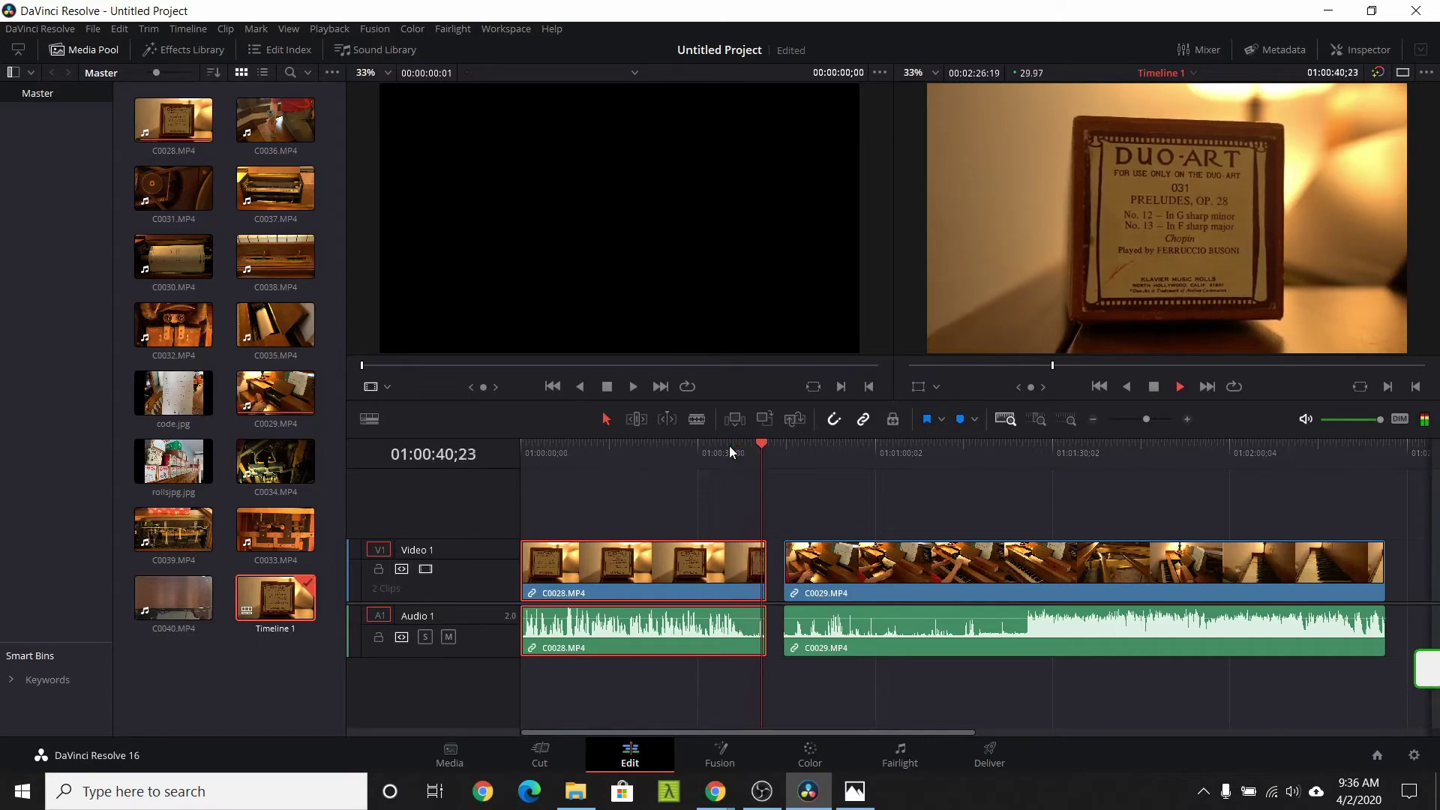
key("space")
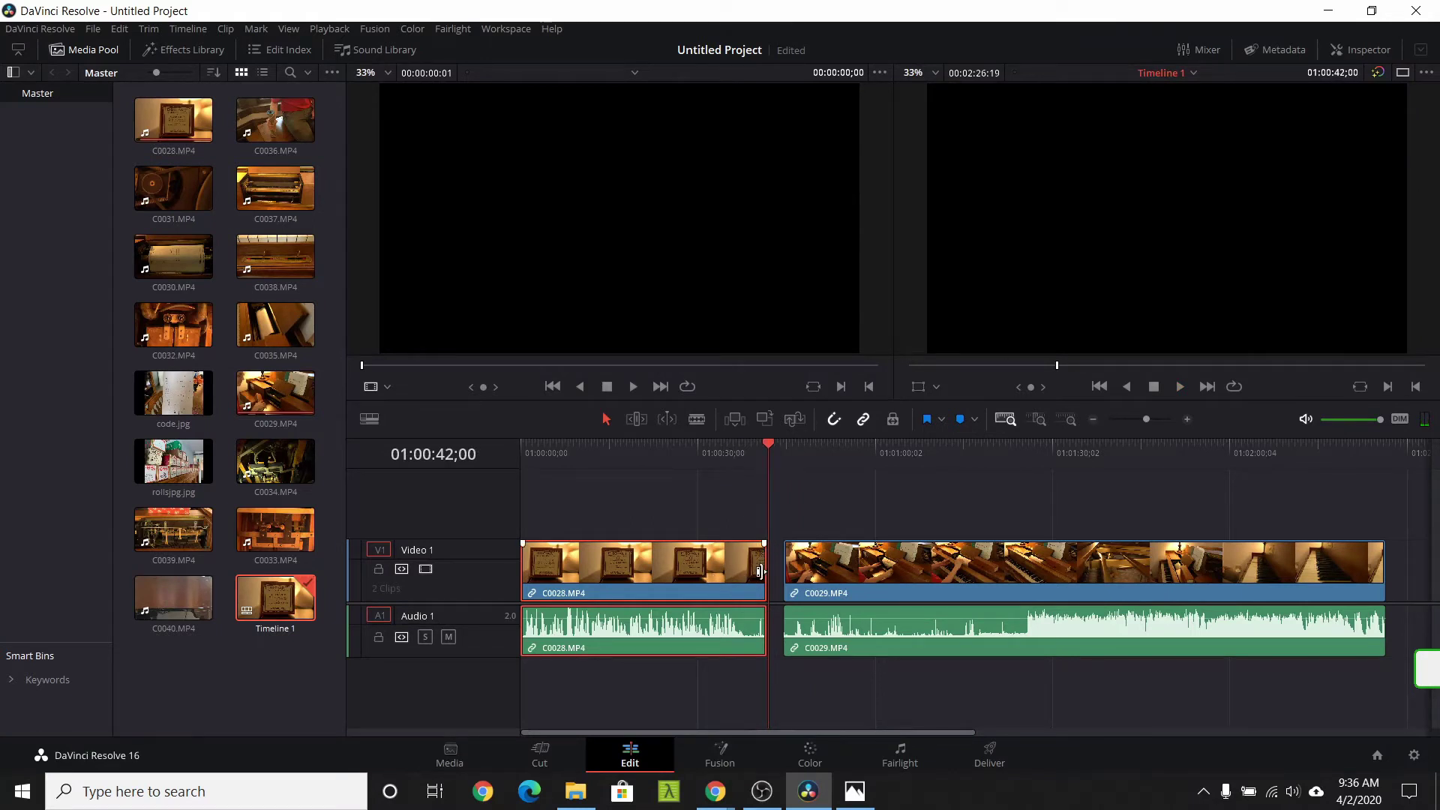
left_click_drag(767, 443, 746, 445)
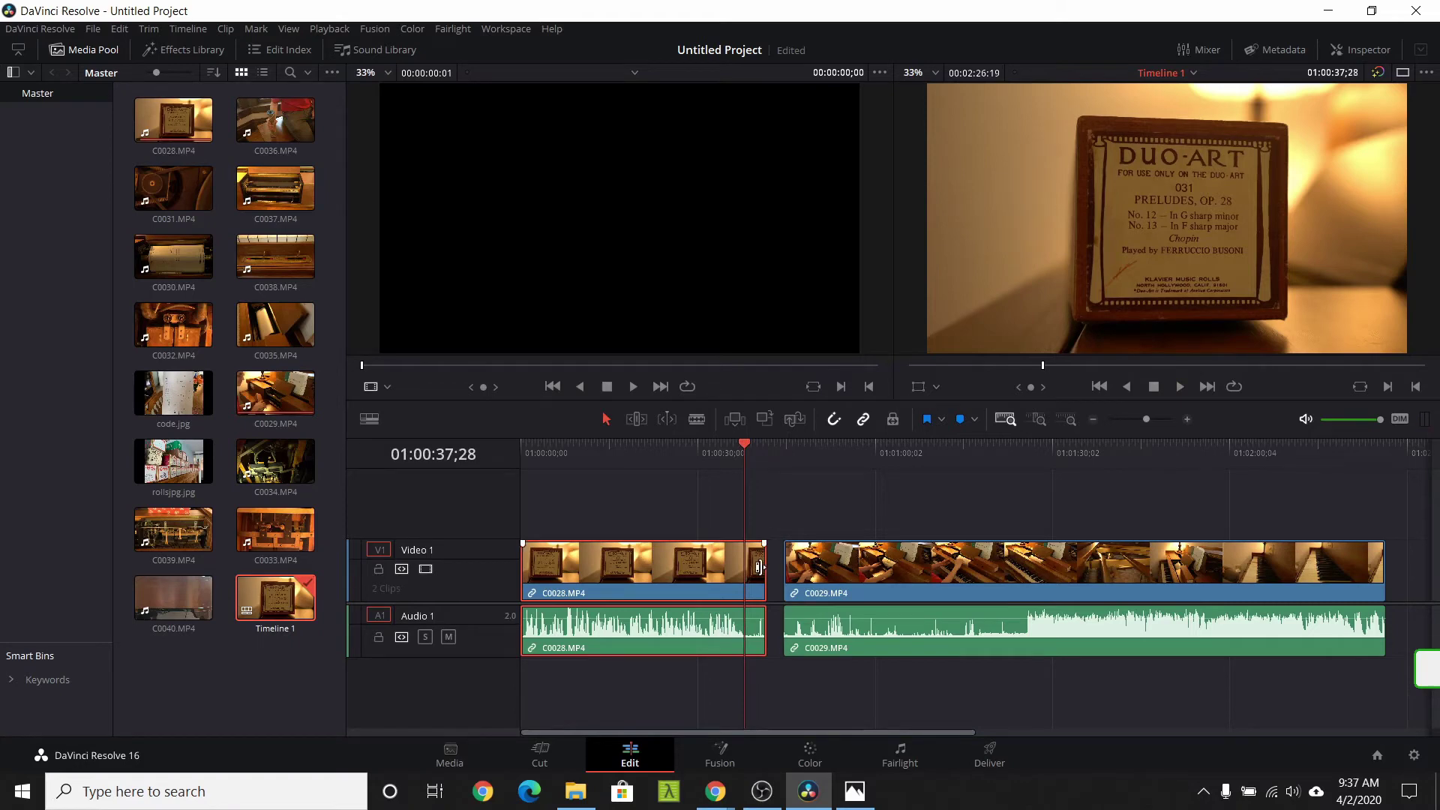
left_click_drag(758, 567, 744, 566)
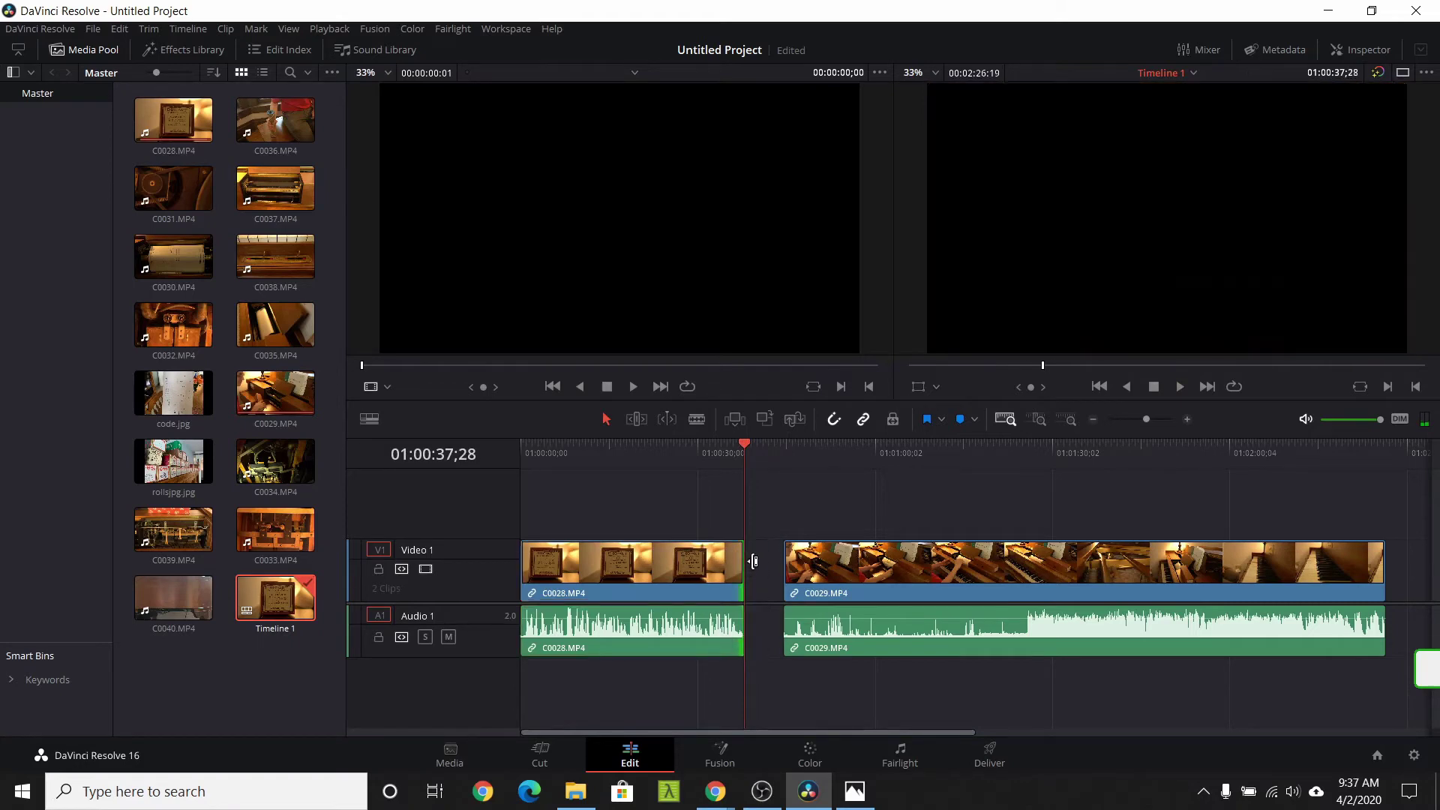
Review the new ending and slide C0029 left until it butts against C0028
left_click_drag(745, 447, 722, 449)
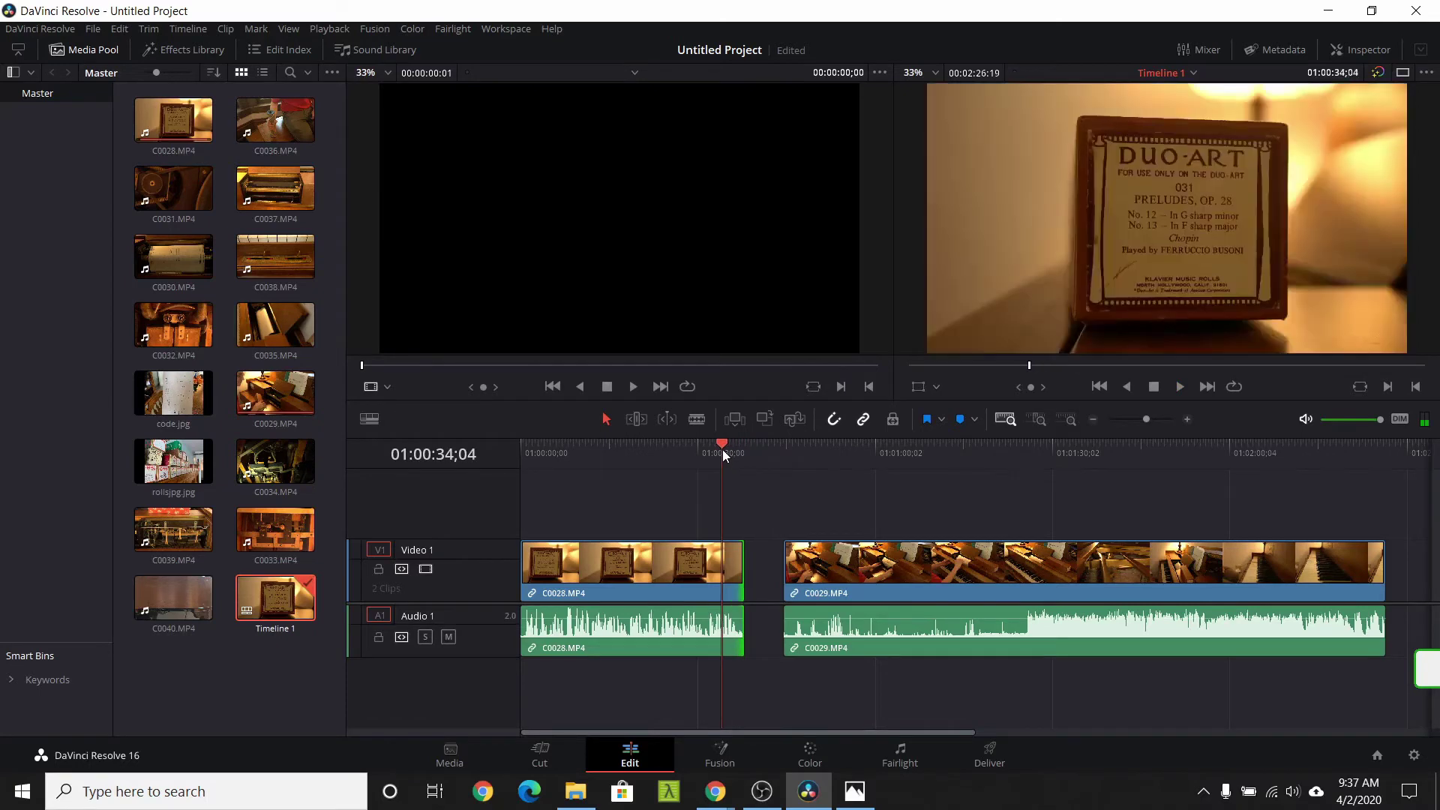
key("space")
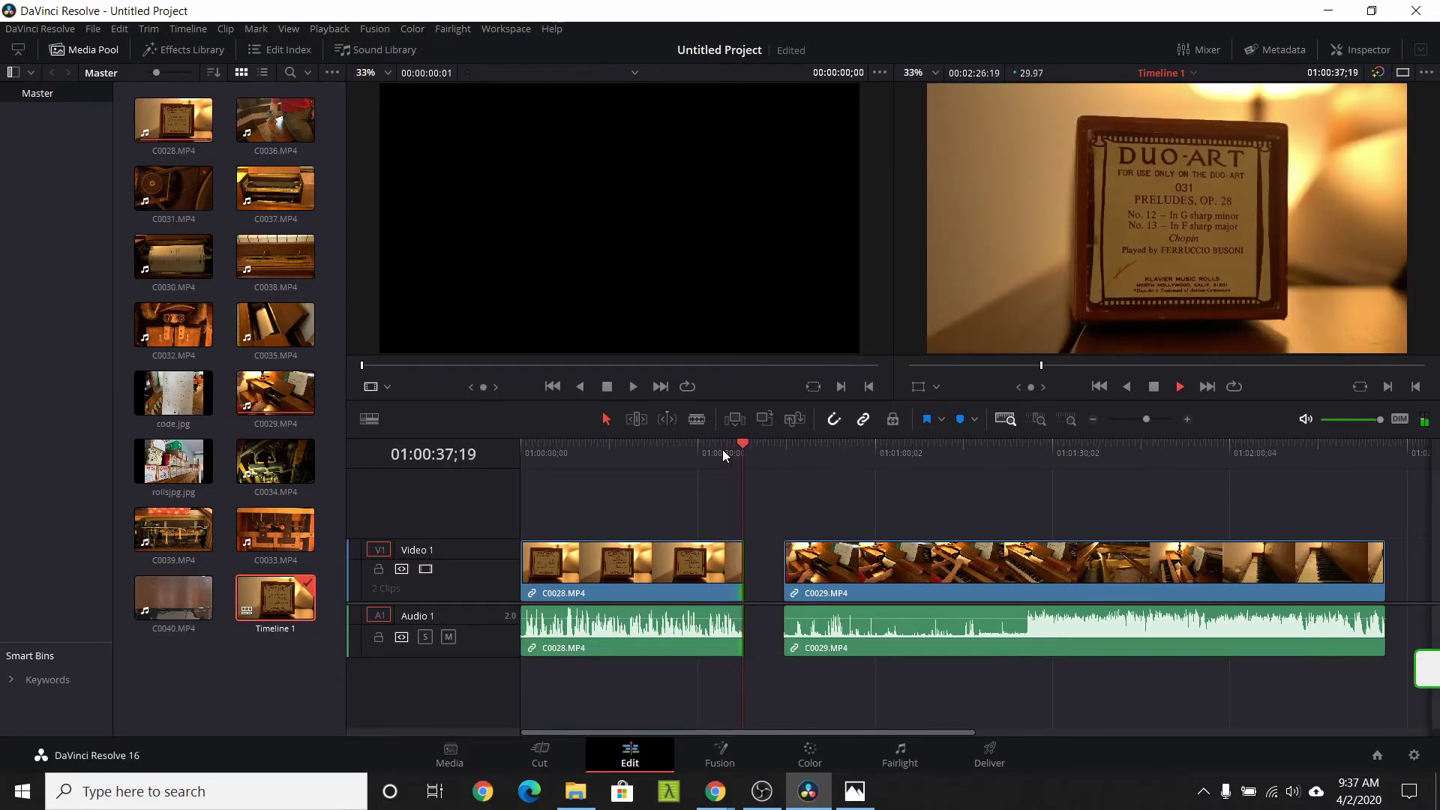
left_click(815, 450)
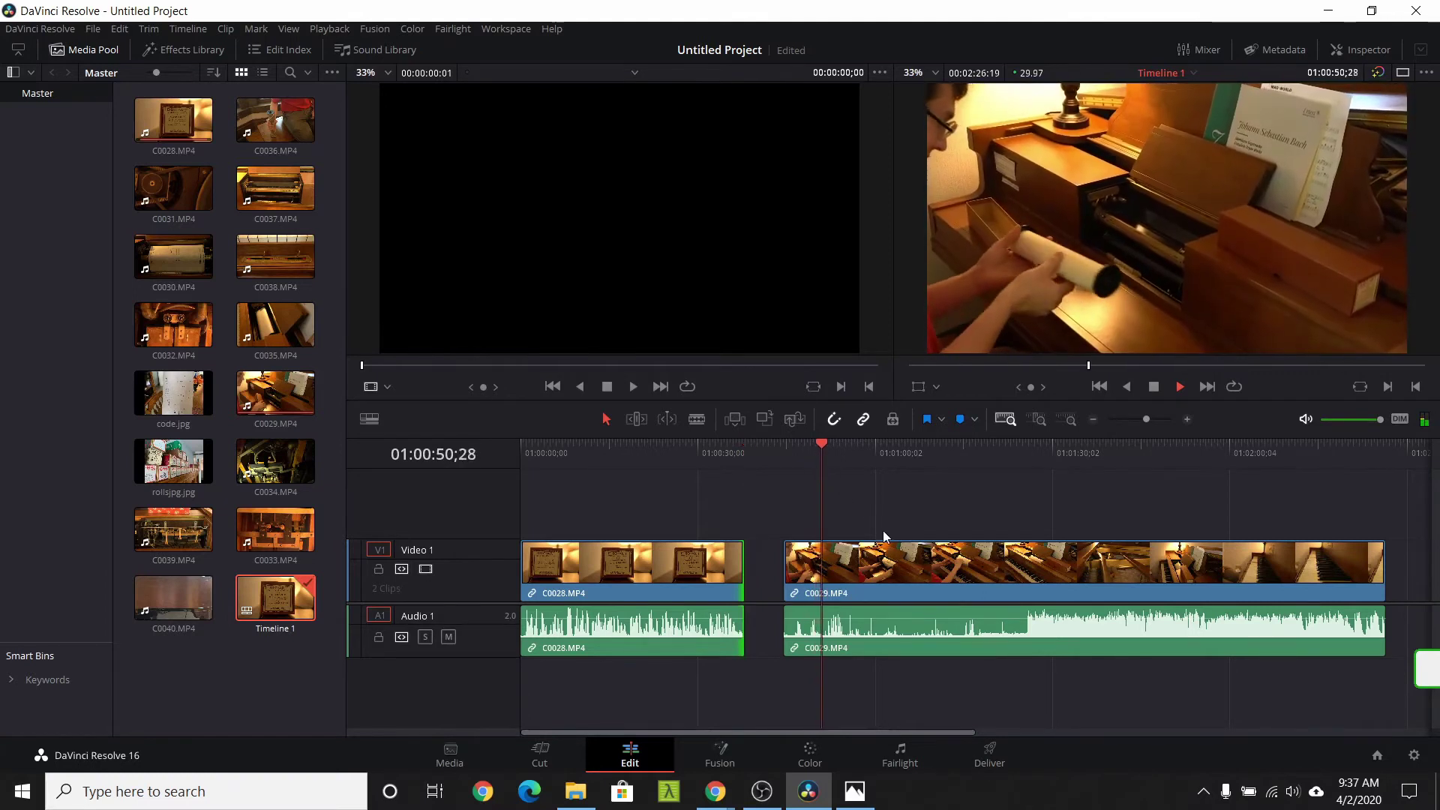
key("space")
left_click_drag(900, 553, 884, 558)
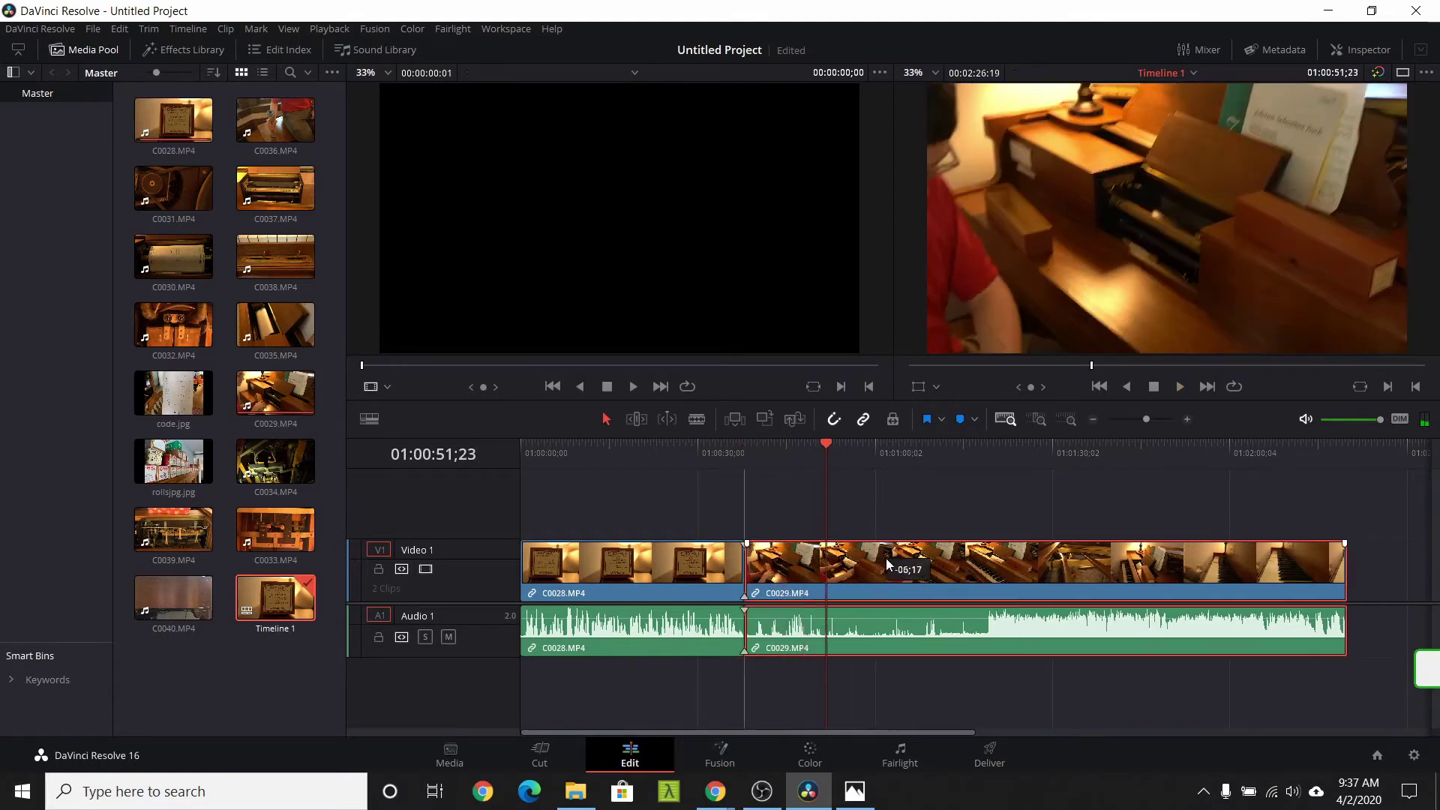
left_click_drag(840, 449, 757, 460)
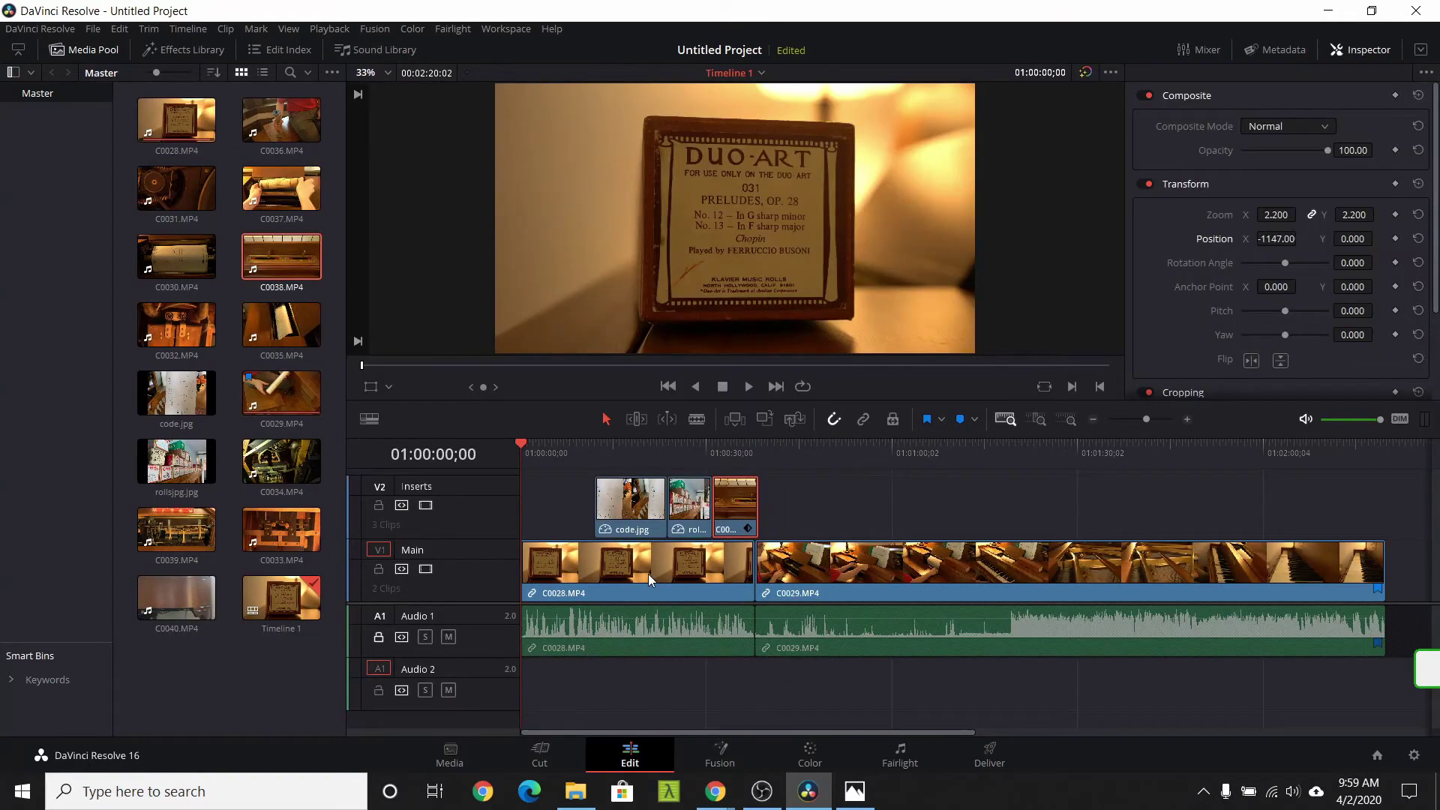
Save the project under the name PlayerPiano
left_click(91, 28)
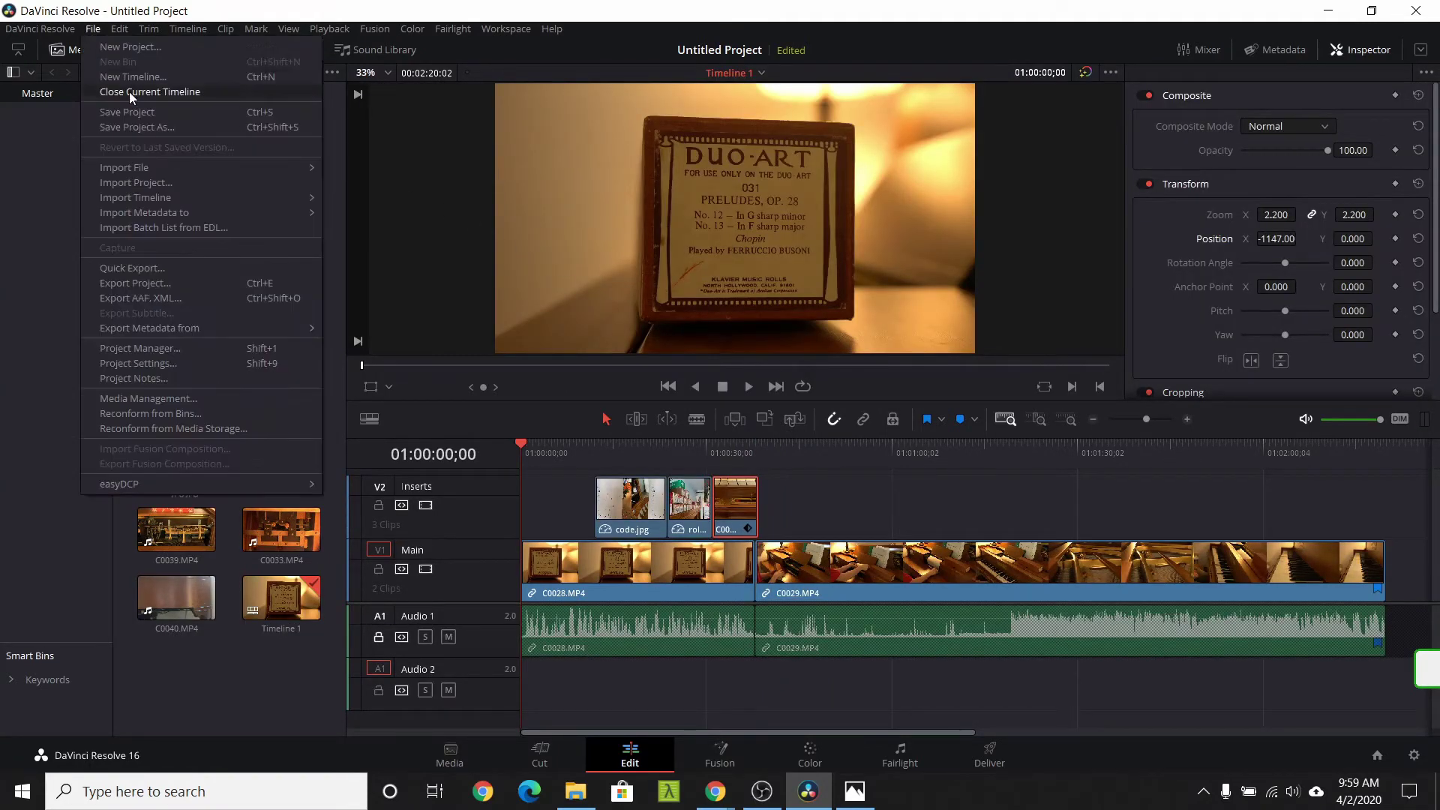
left_click(127, 112)
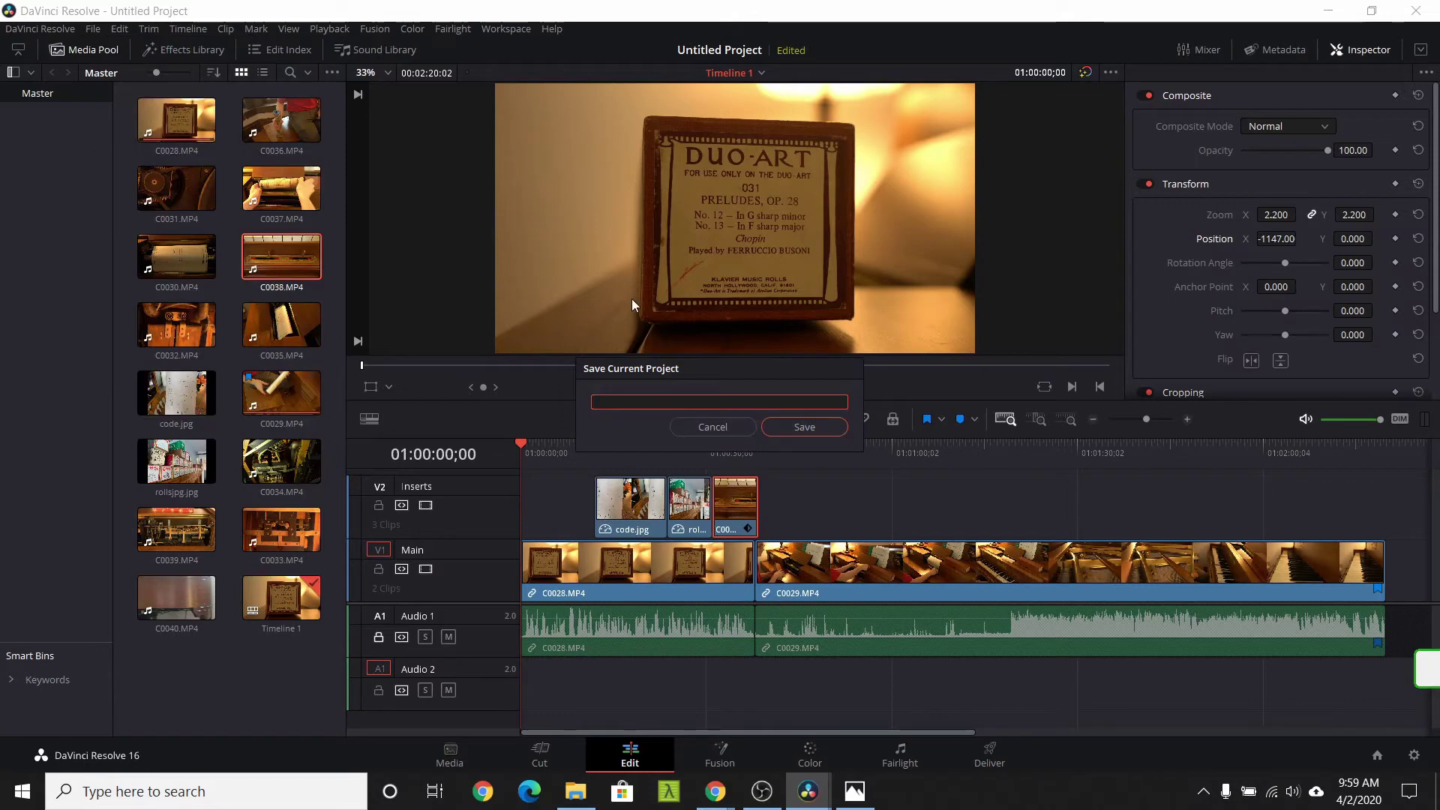
type("PlayerPiano")
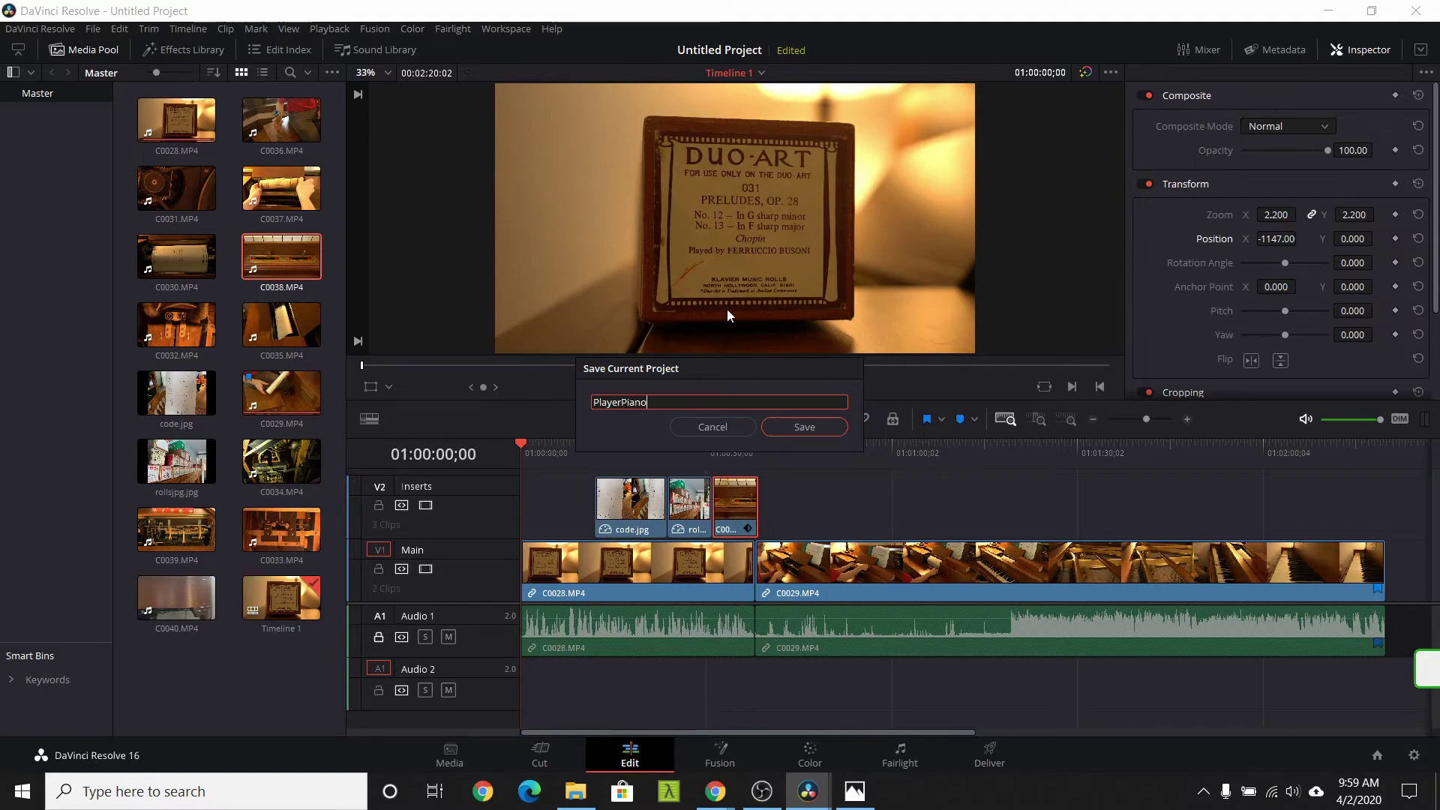
left_click(800, 428)
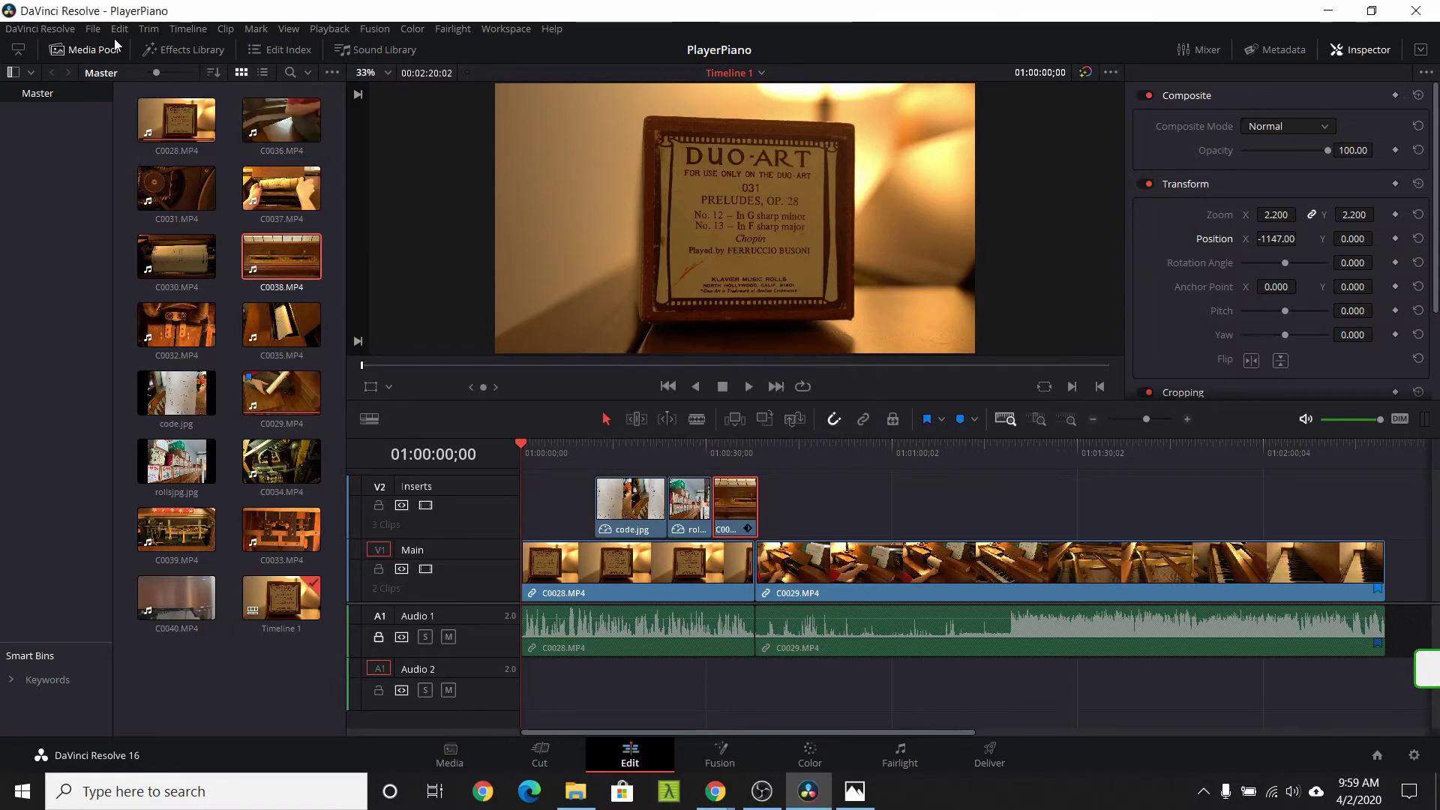
Check in the Project Manager that PlayerPiano is listed, then close it
left_click(92, 30)
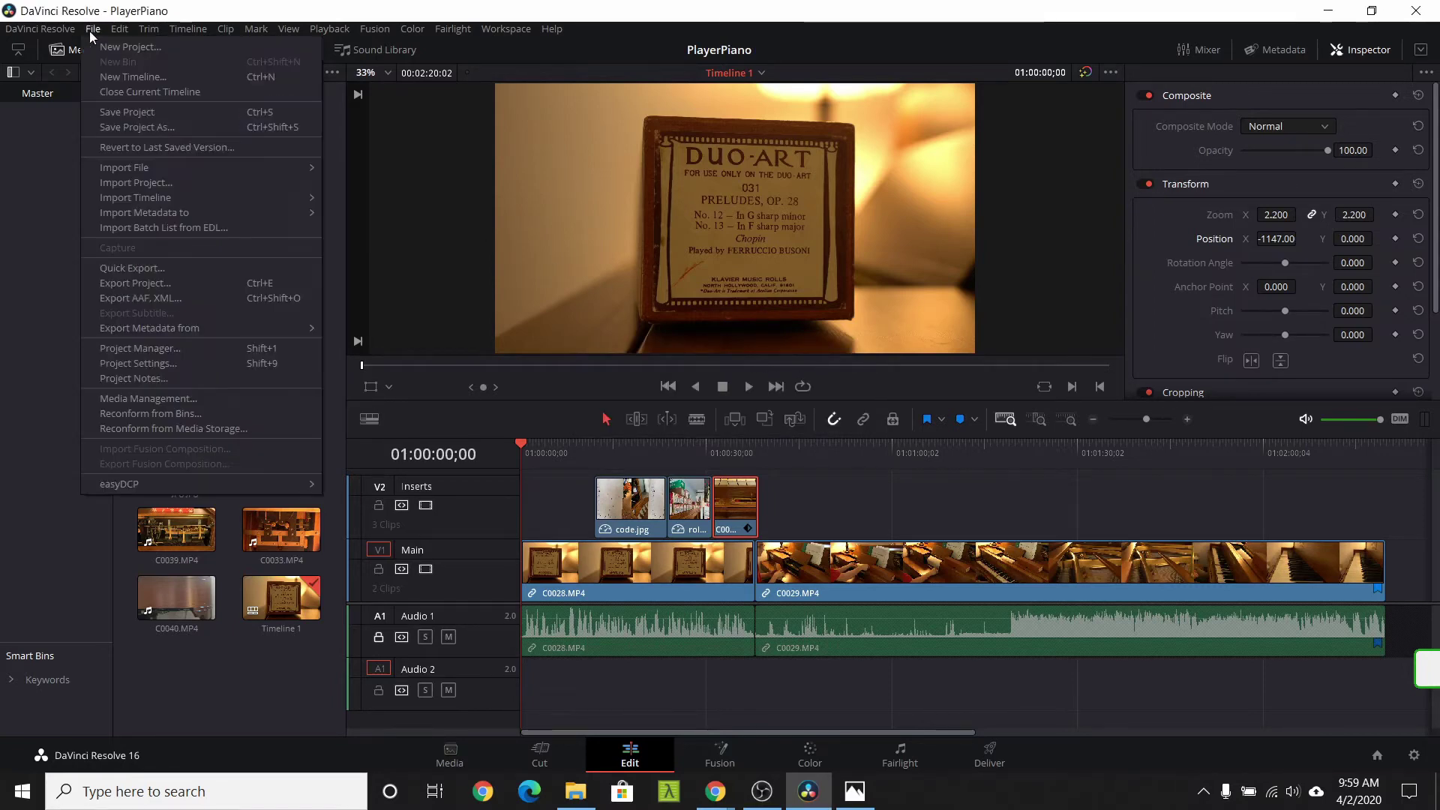
left_click(195, 347)
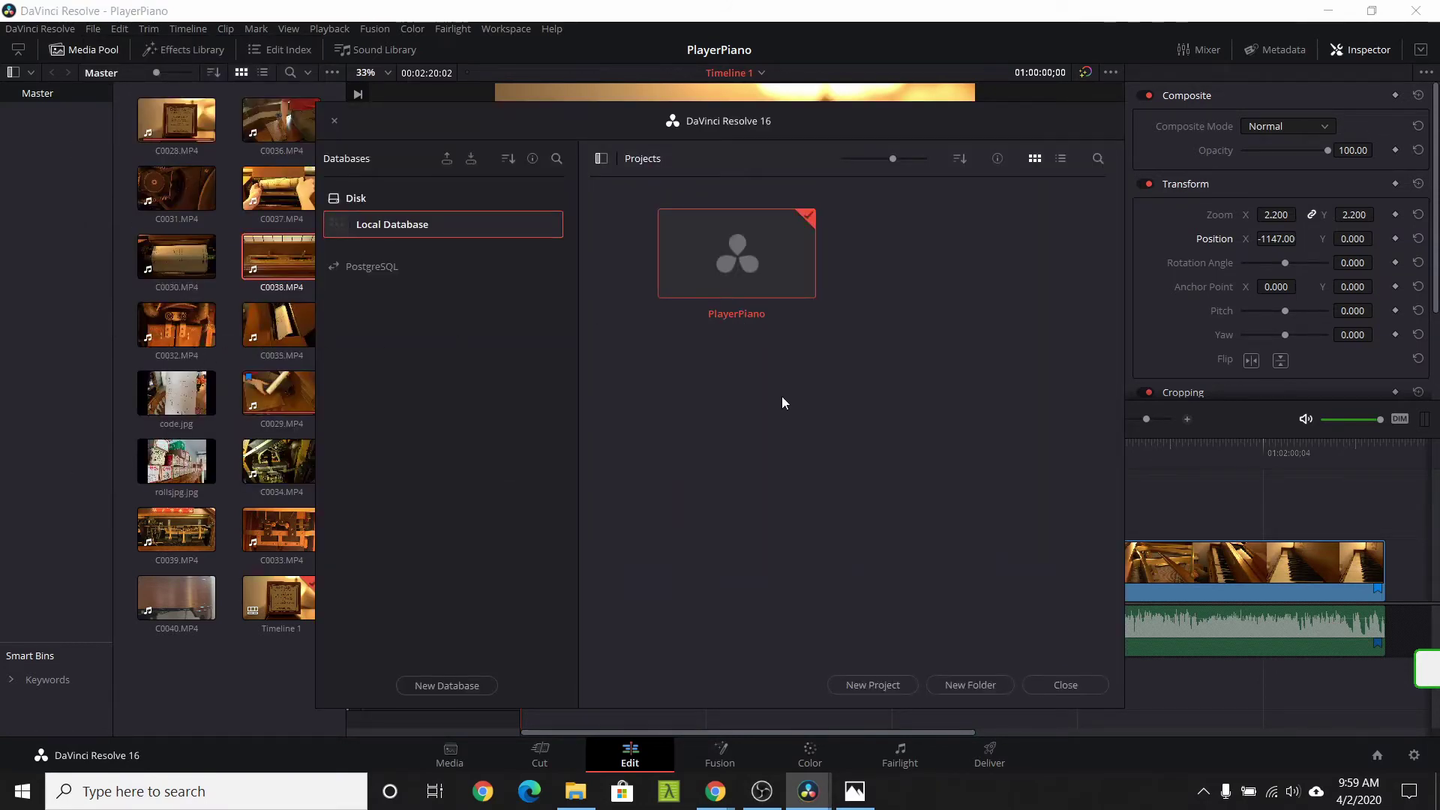
left_click(1059, 685)
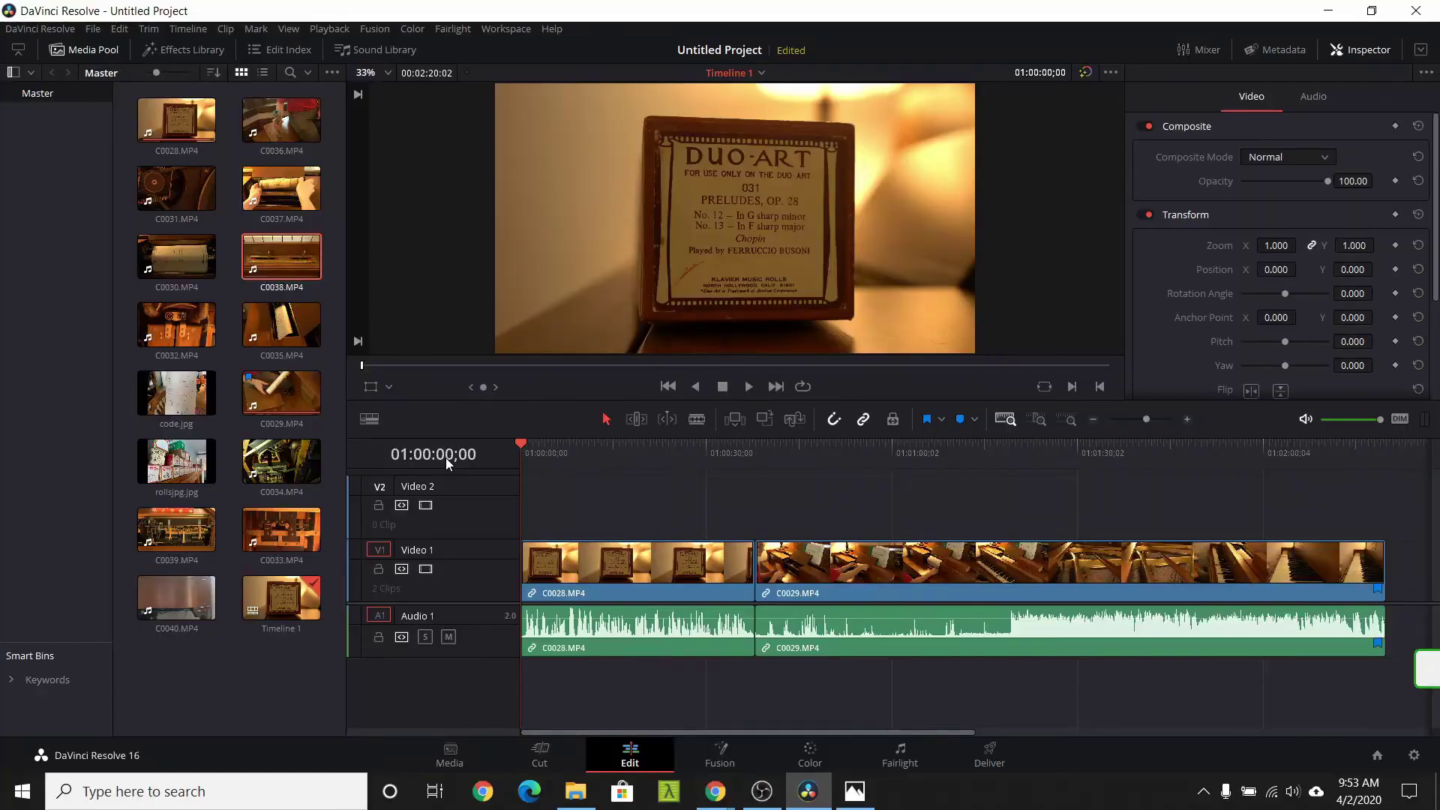
Name Video 1 'Main' and Video 2 'Inserts', then play from about 12 seconds
key("space")
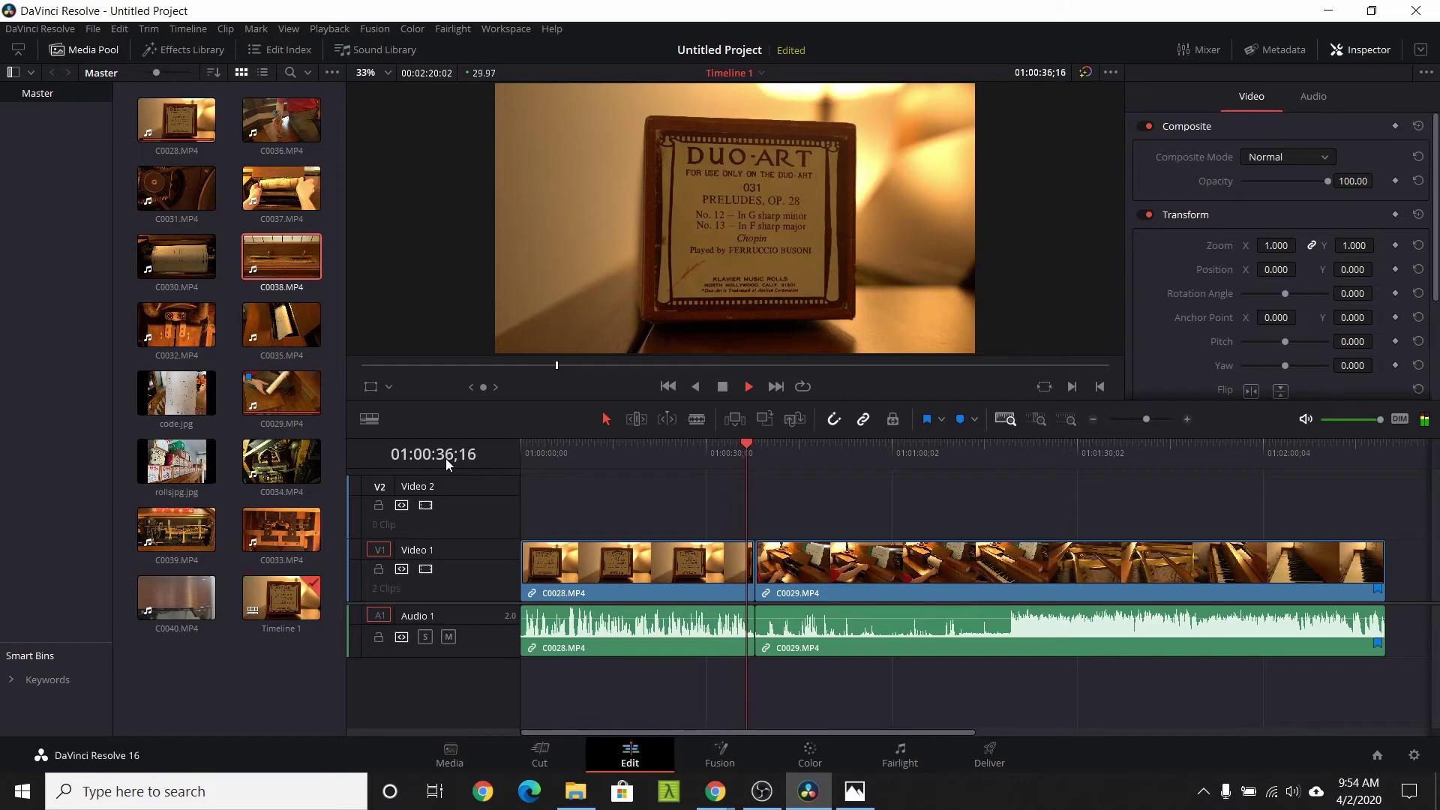
key("space")
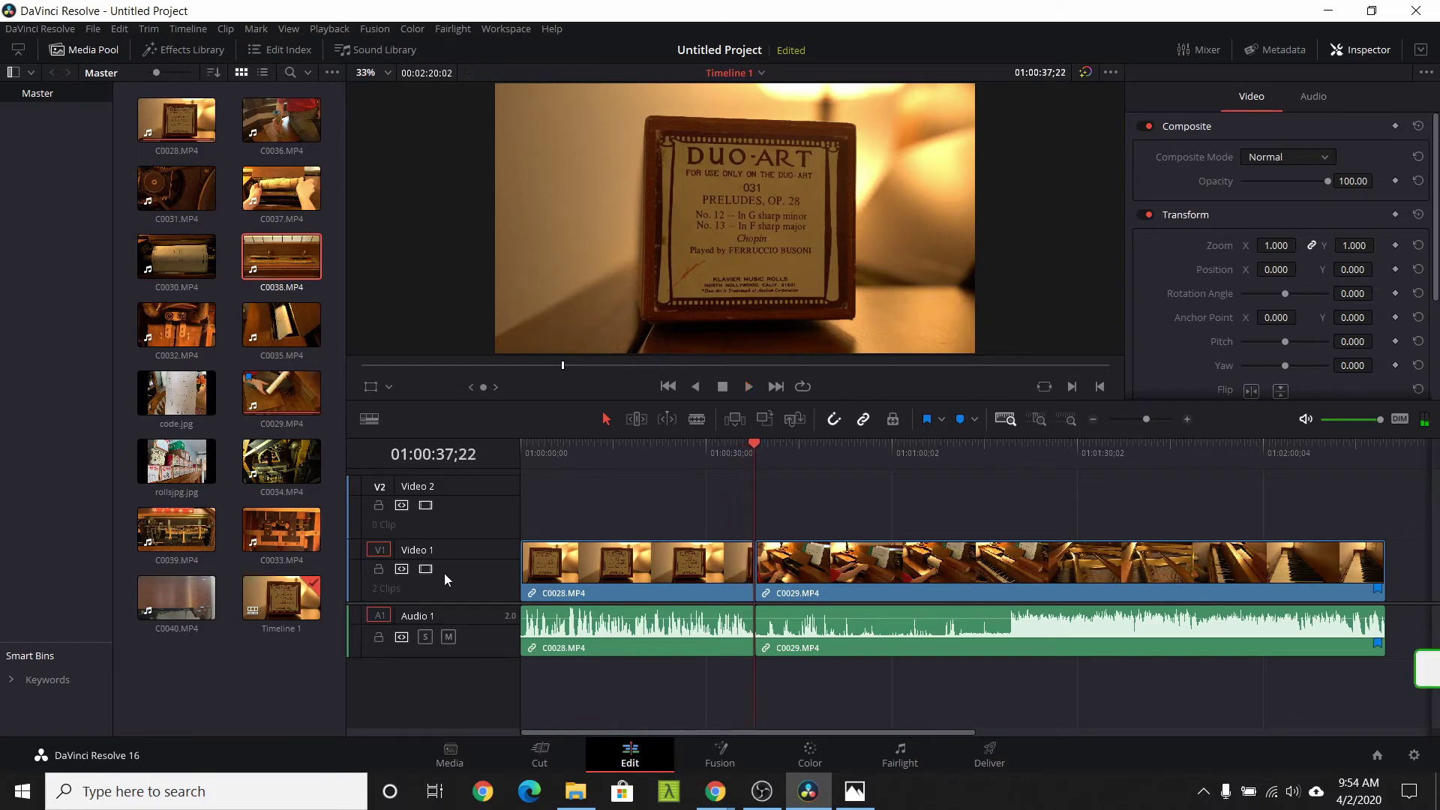
left_click(423, 552)
type("Main")
type("Inser")
type("ts")
key("Return")
left_click_drag(751, 445, 594, 487)
key("space")
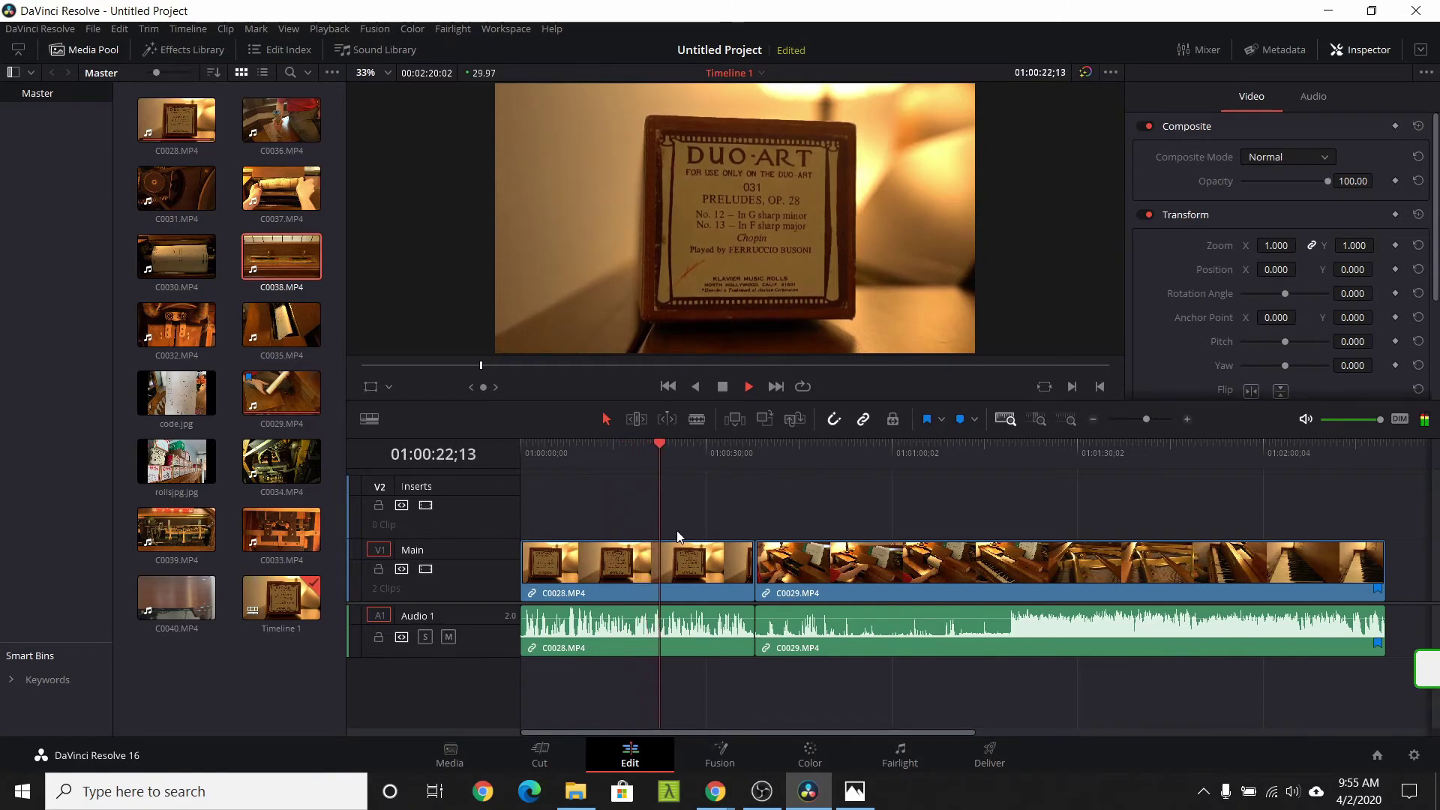
Place code.jpg on Inserts at 01:00:12;00 and extend it to end at 01:00:23;22
key("space")
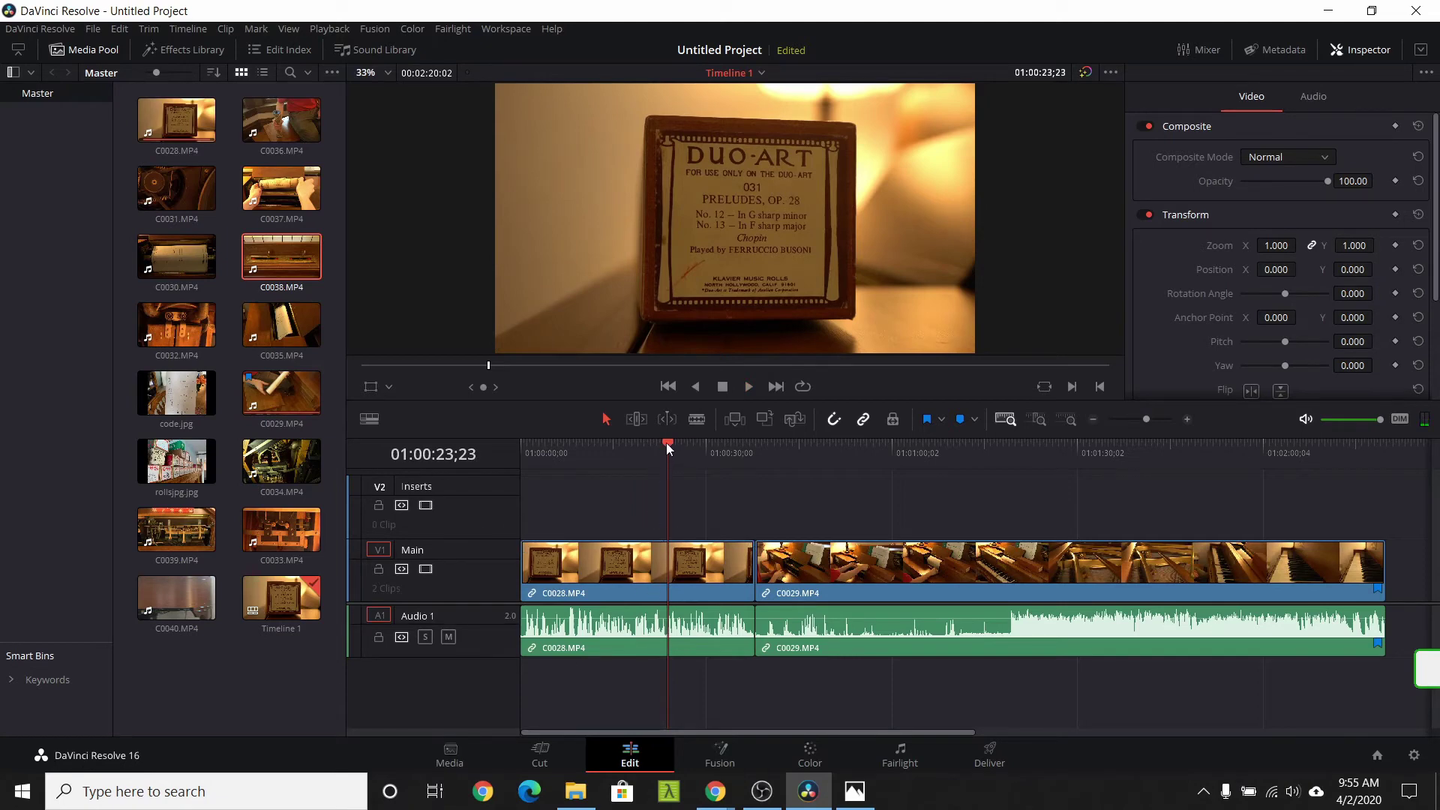
left_click_drag(667, 448, 595, 455)
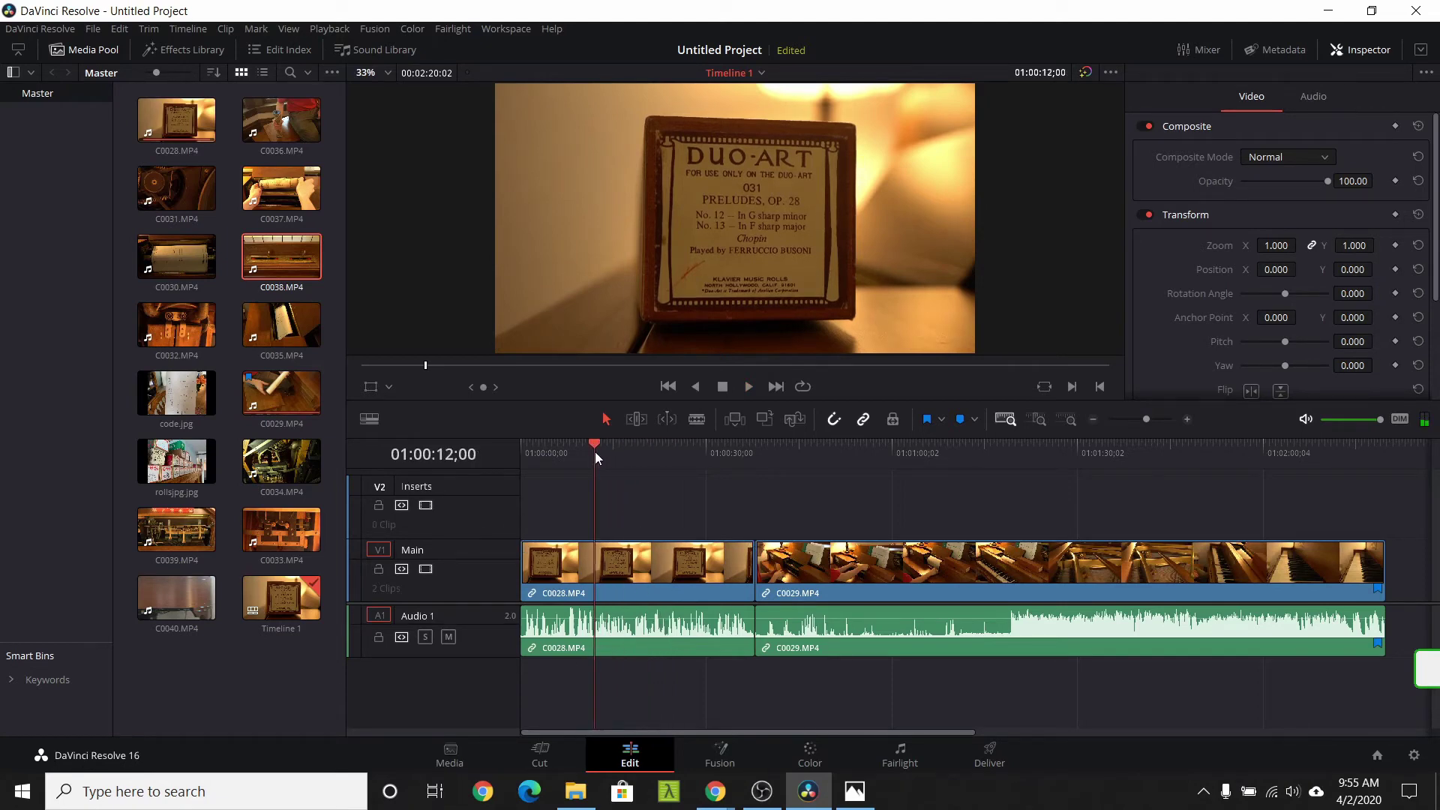
left_click_drag(194, 395, 600, 511)
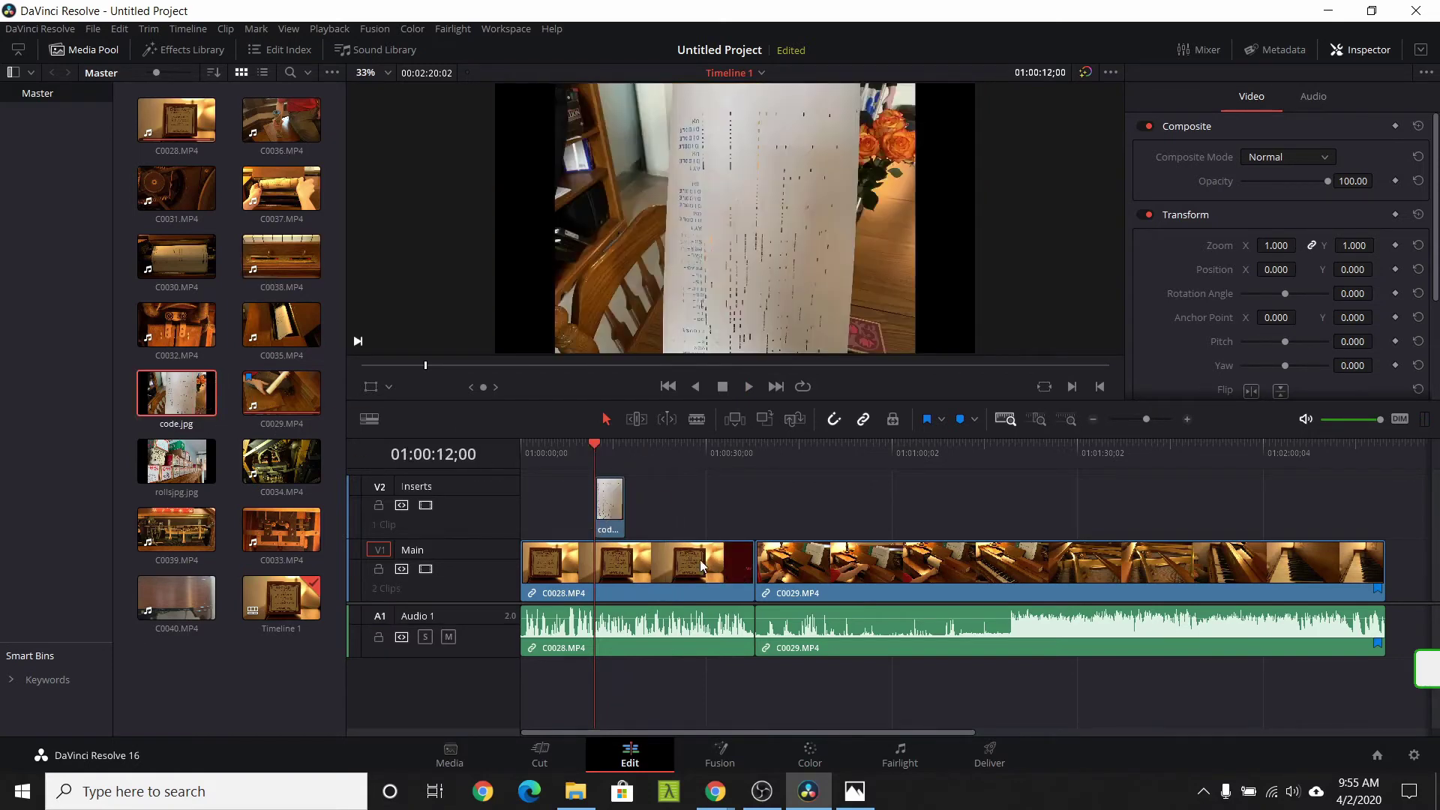
left_click_drag(677, 447, 667, 452)
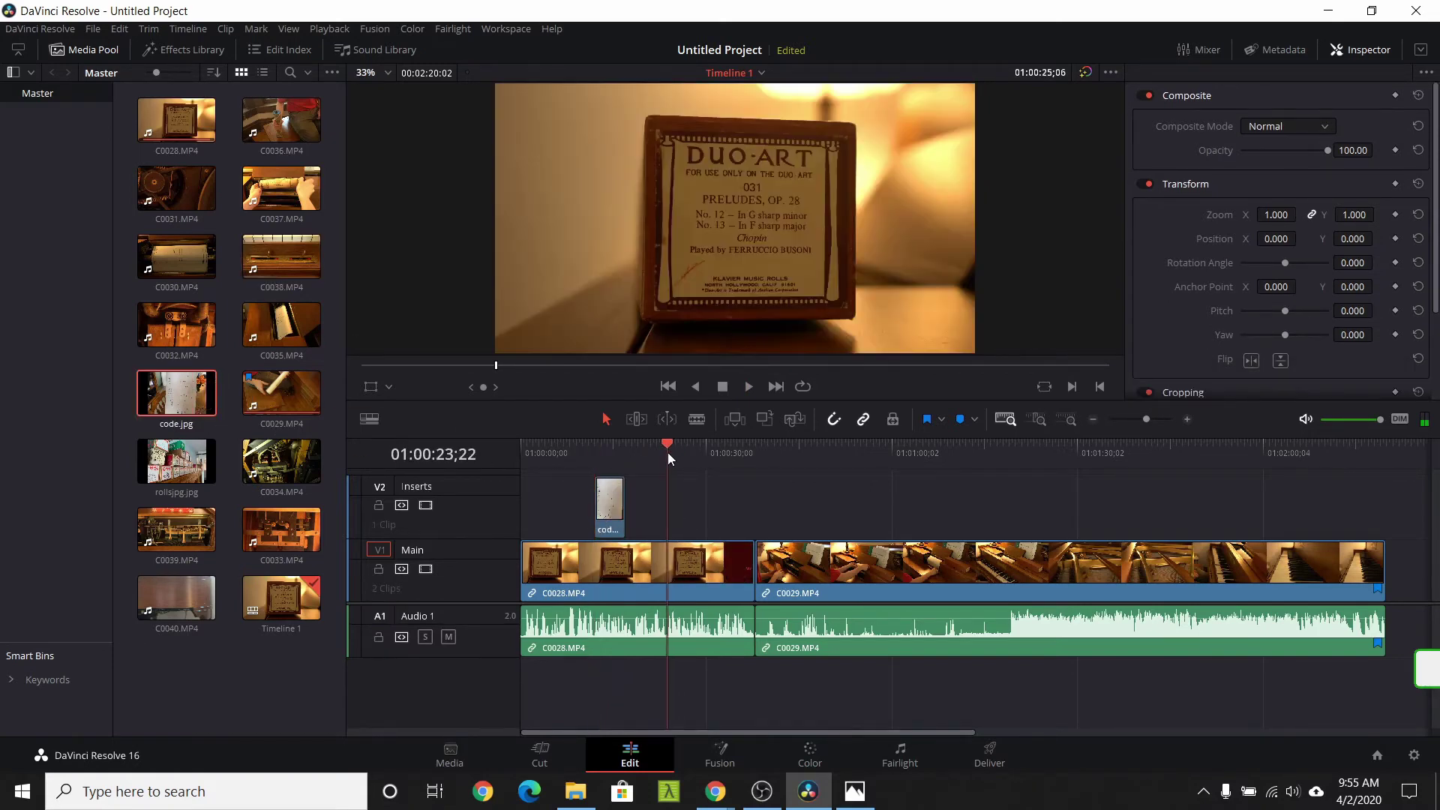
left_click(608, 513)
left_click_drag(634, 505, 664, 507)
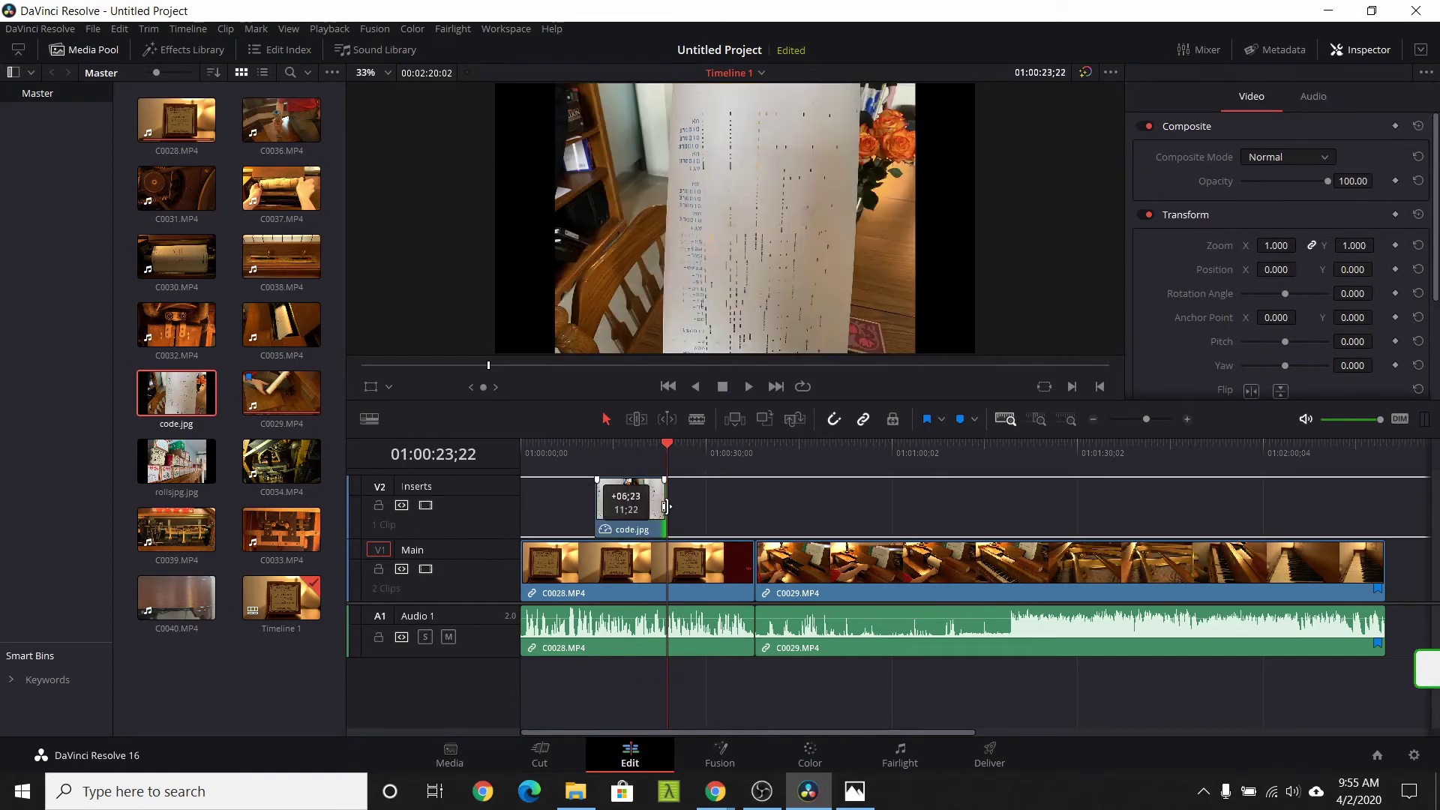
Play back the code.jpg section, then add rollsjpg.jpg right after it on Inserts
left_click_drag(664, 443, 585, 464)
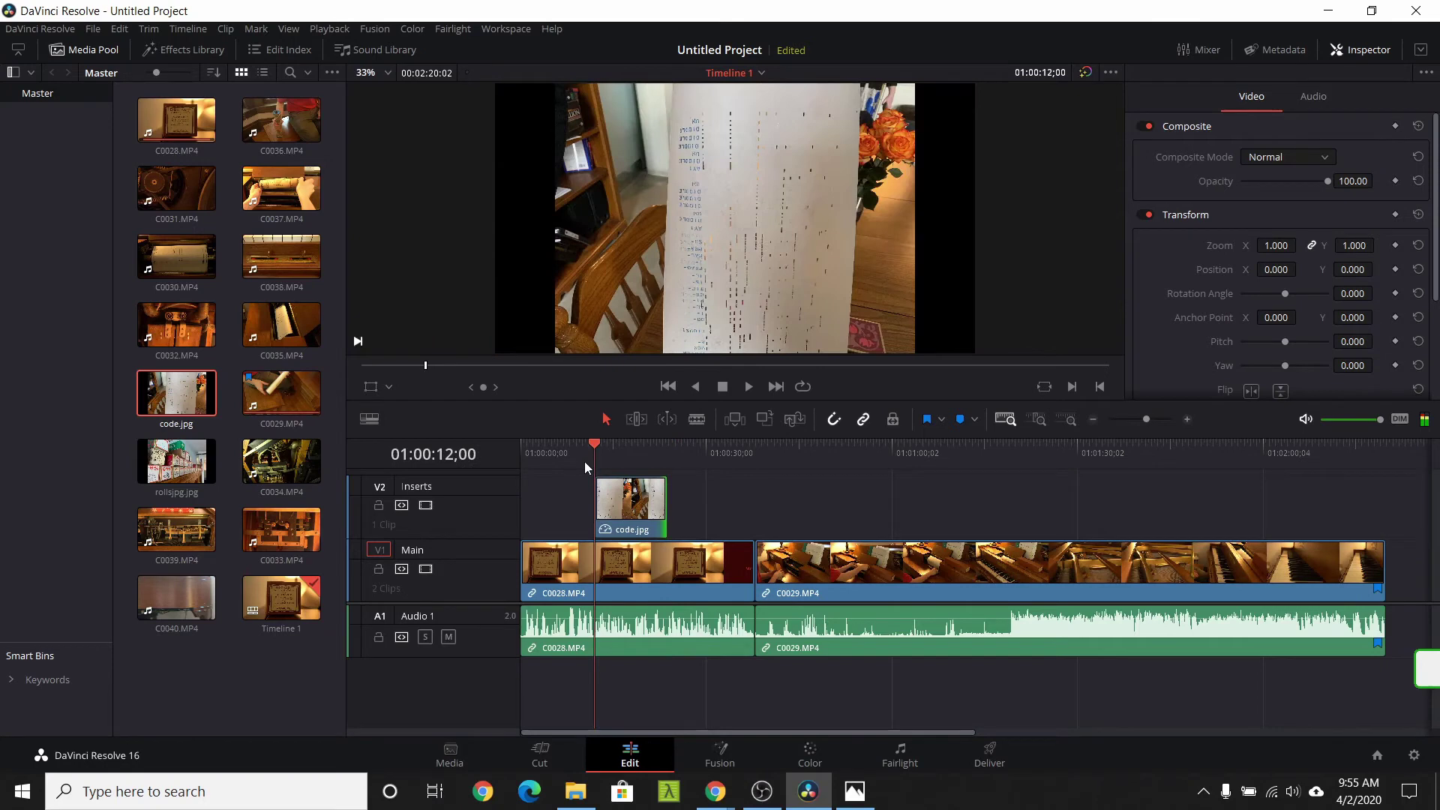
key("space")
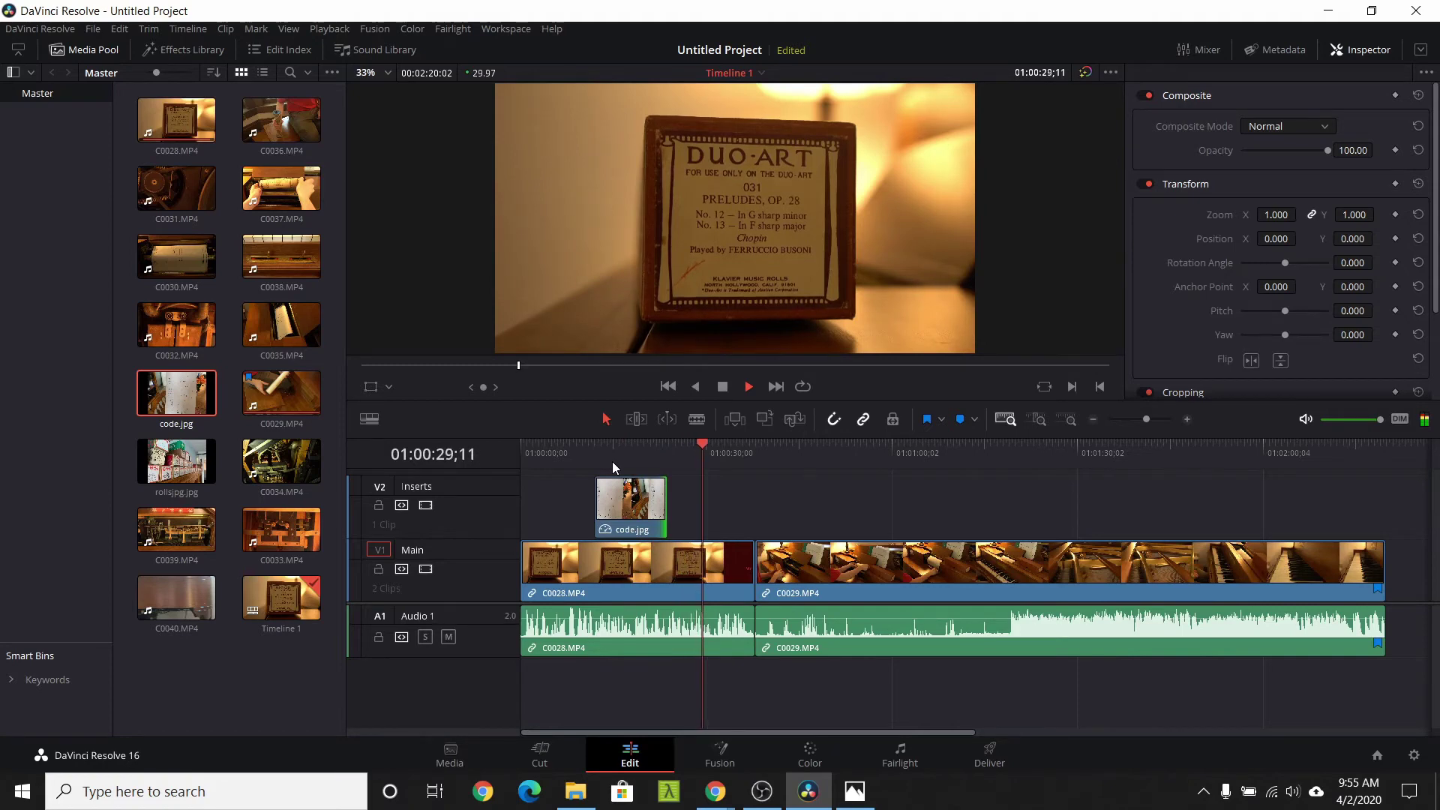
key("space")
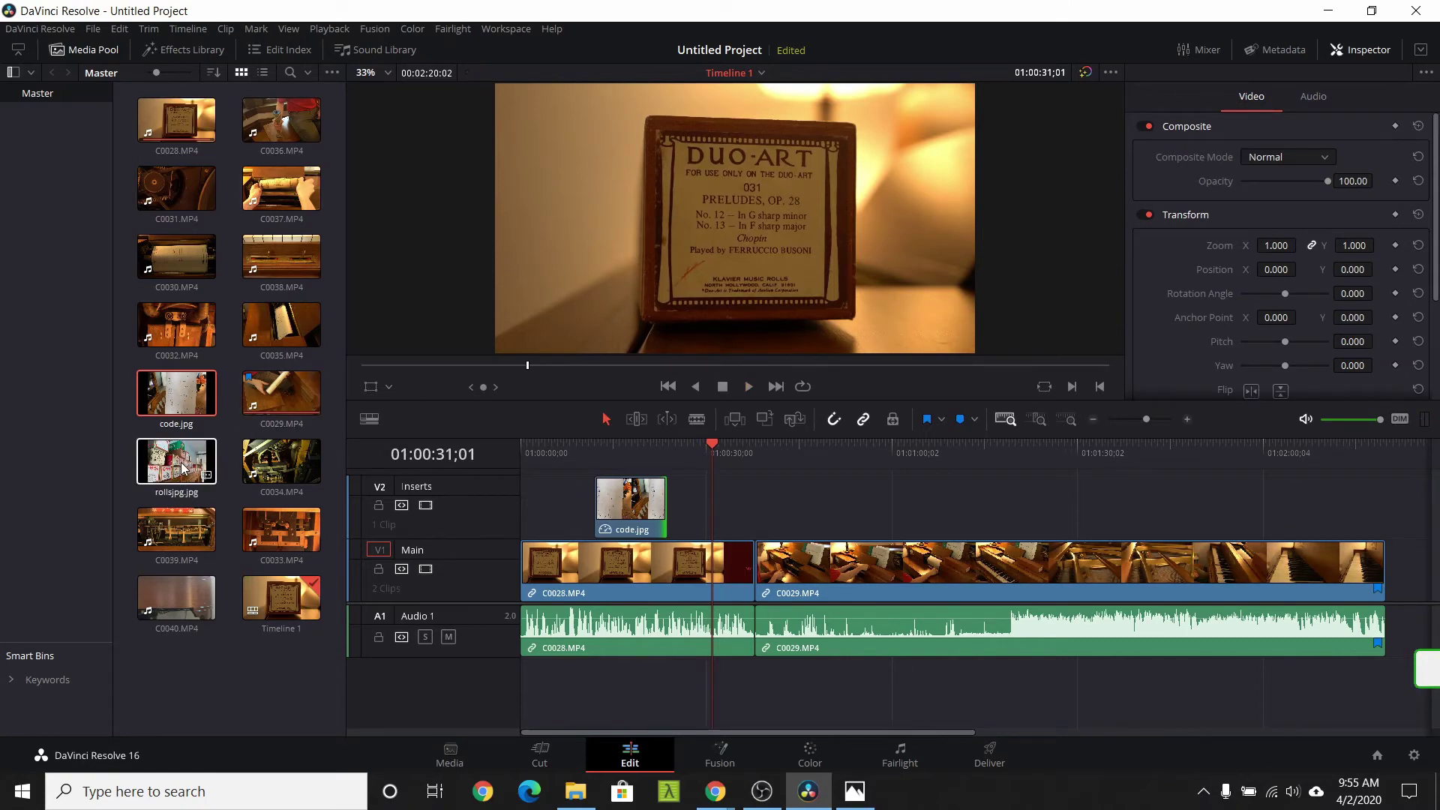
mouse_move(182, 468)
left_mouse_down()
mouse_move(379, 514)
mouse_move(676, 527)
mouse_move(711, 507)
left_mouse_up()
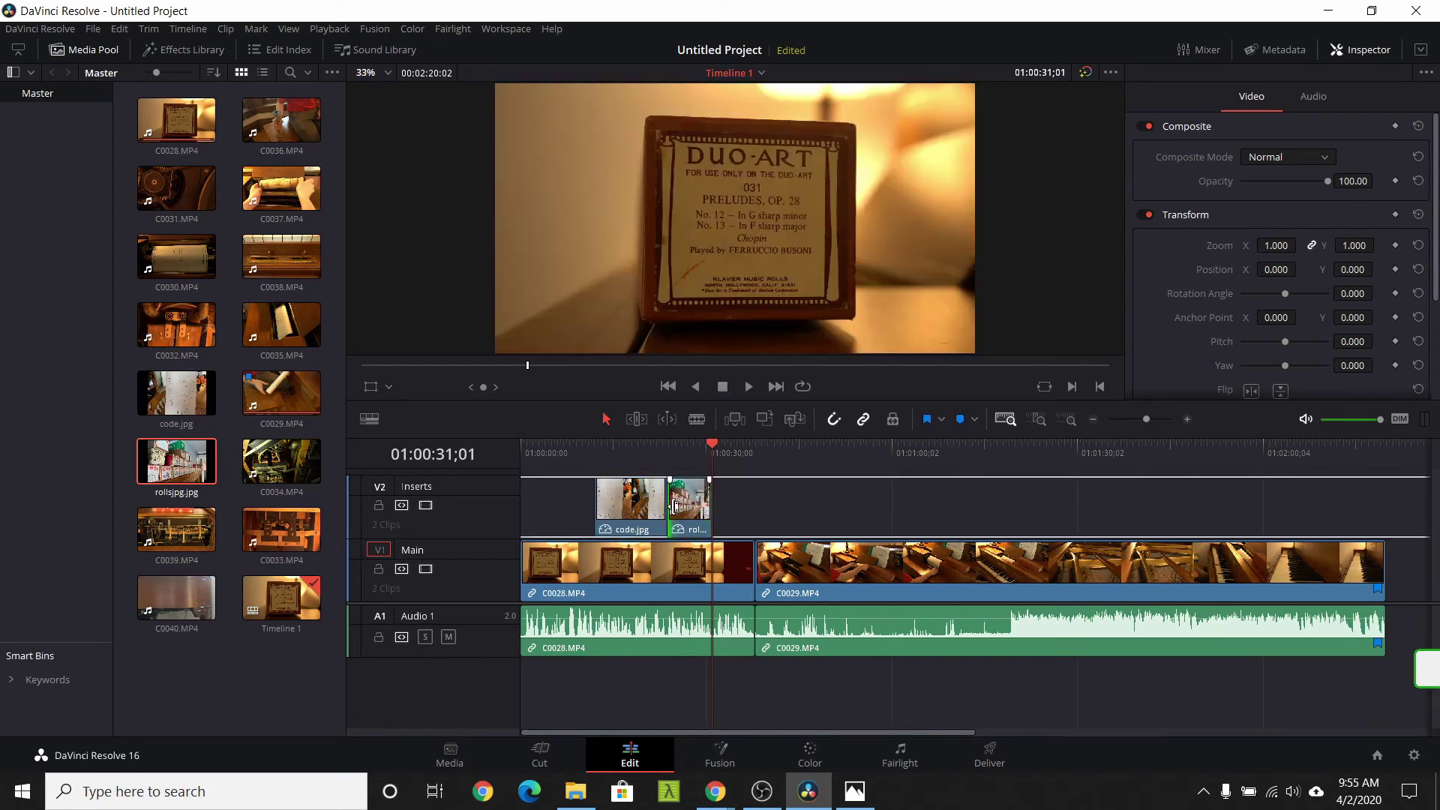
left_click_drag(715, 449, 631, 454)
key("space")
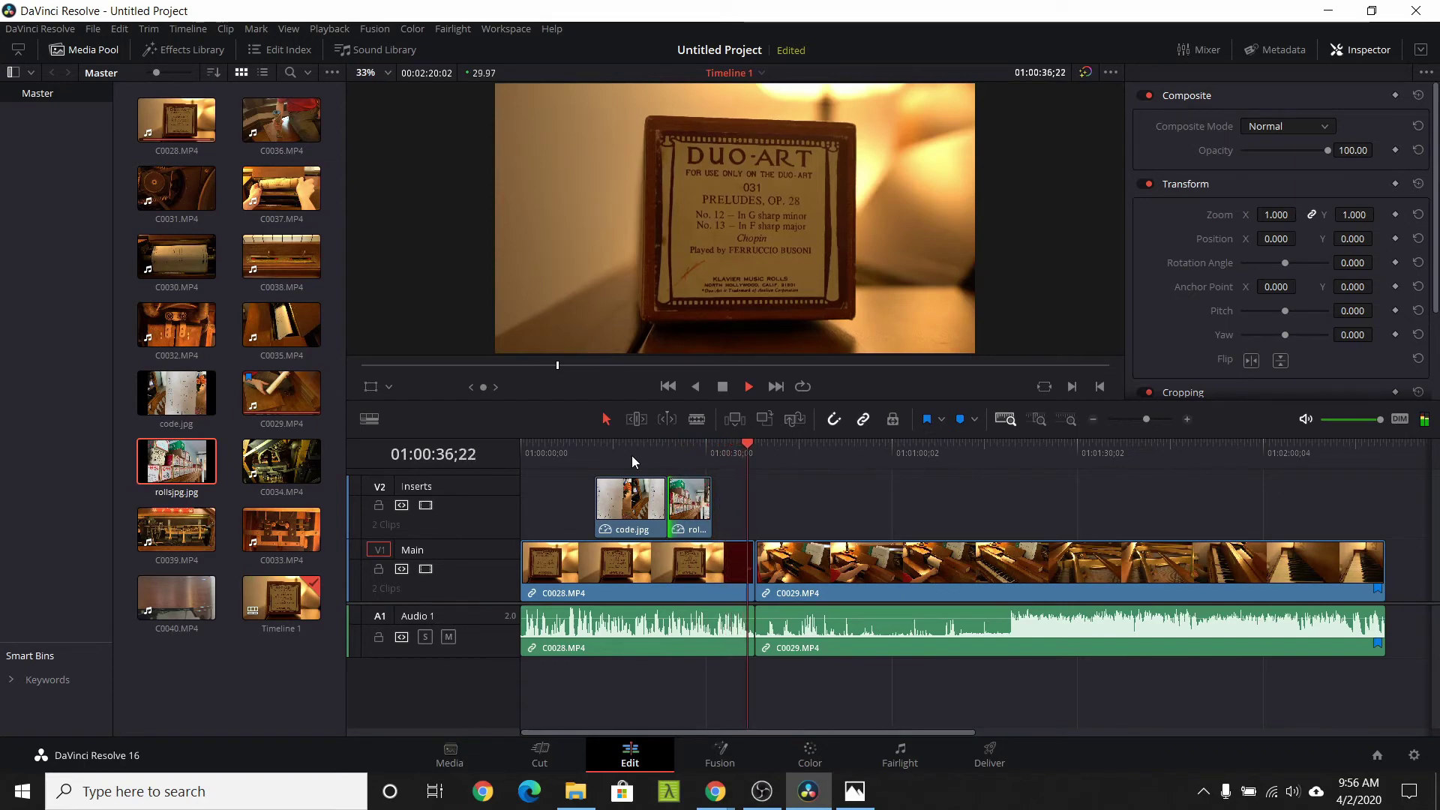
key("space")
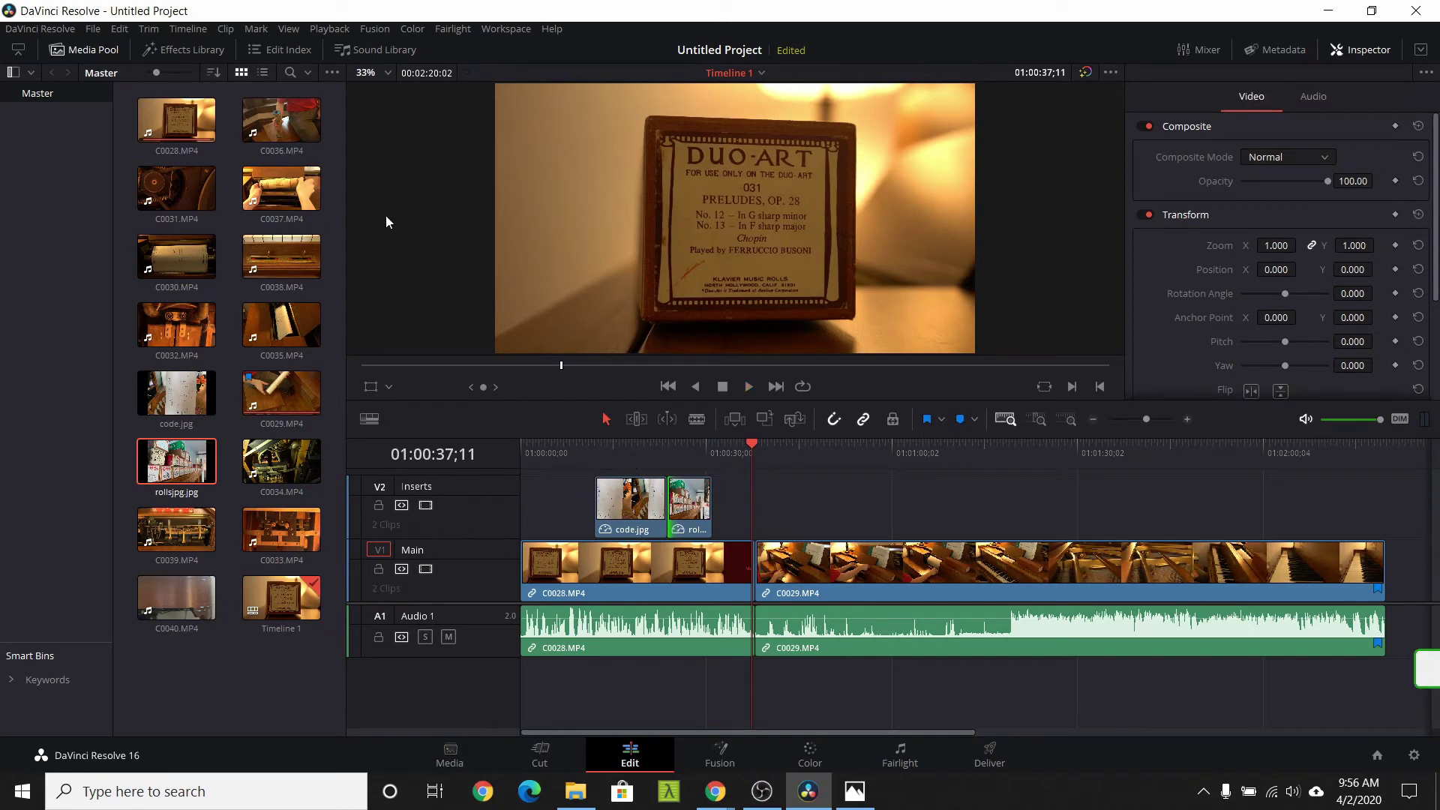
Undo the first C0038.MP4 placement, lock Audio 1, and re-add C0038.MP4 after rollsjpg.jpg
left_click(282, 281)
left_click_drag(281, 280, 724, 534)
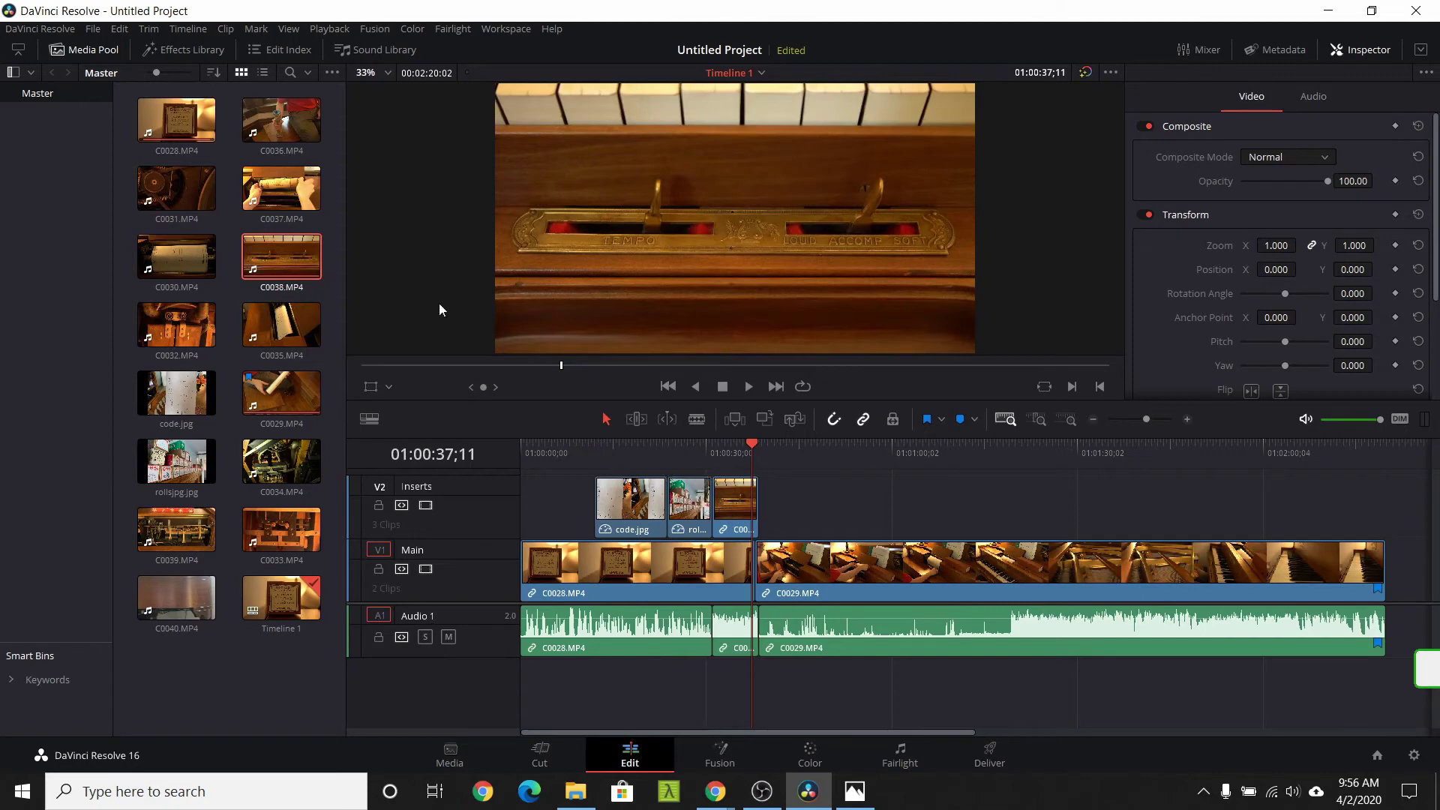
left_click(118, 29)
left_click(141, 51)
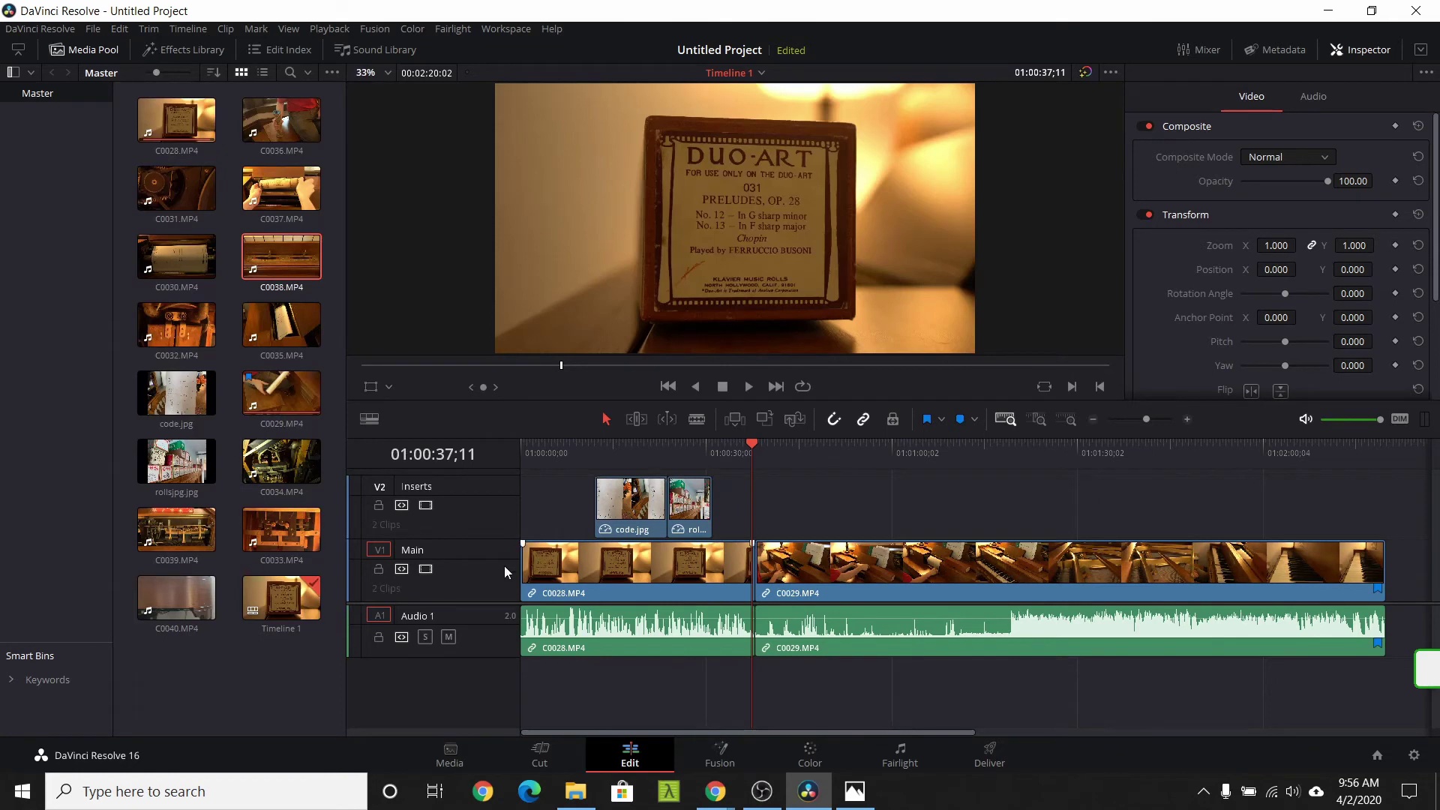
left_click(382, 643)
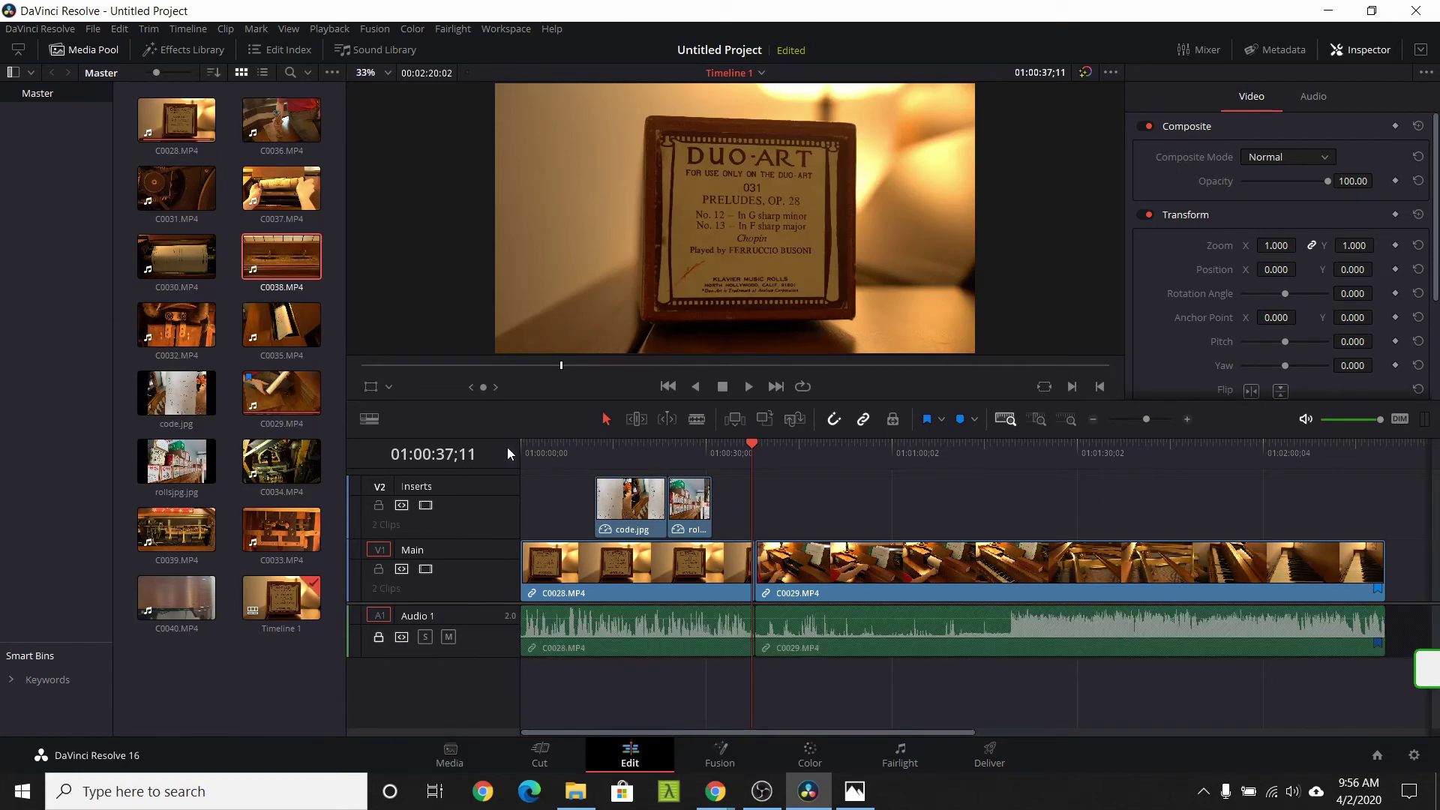
left_click_drag(275, 269, 725, 508)
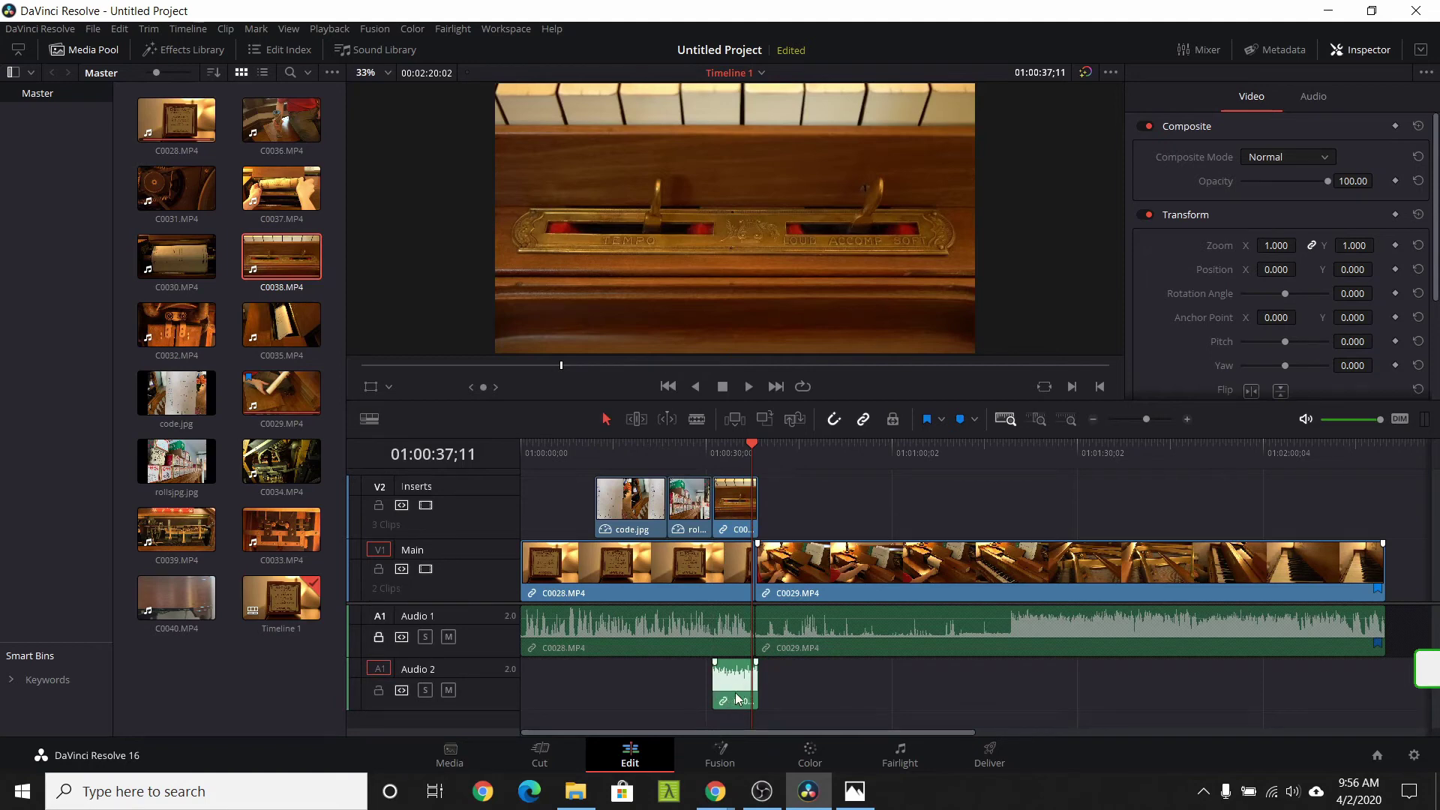
Play the inserts, then delete C0038 with linked selection on, and undo it
left_click_drag(753, 450, 696, 451)
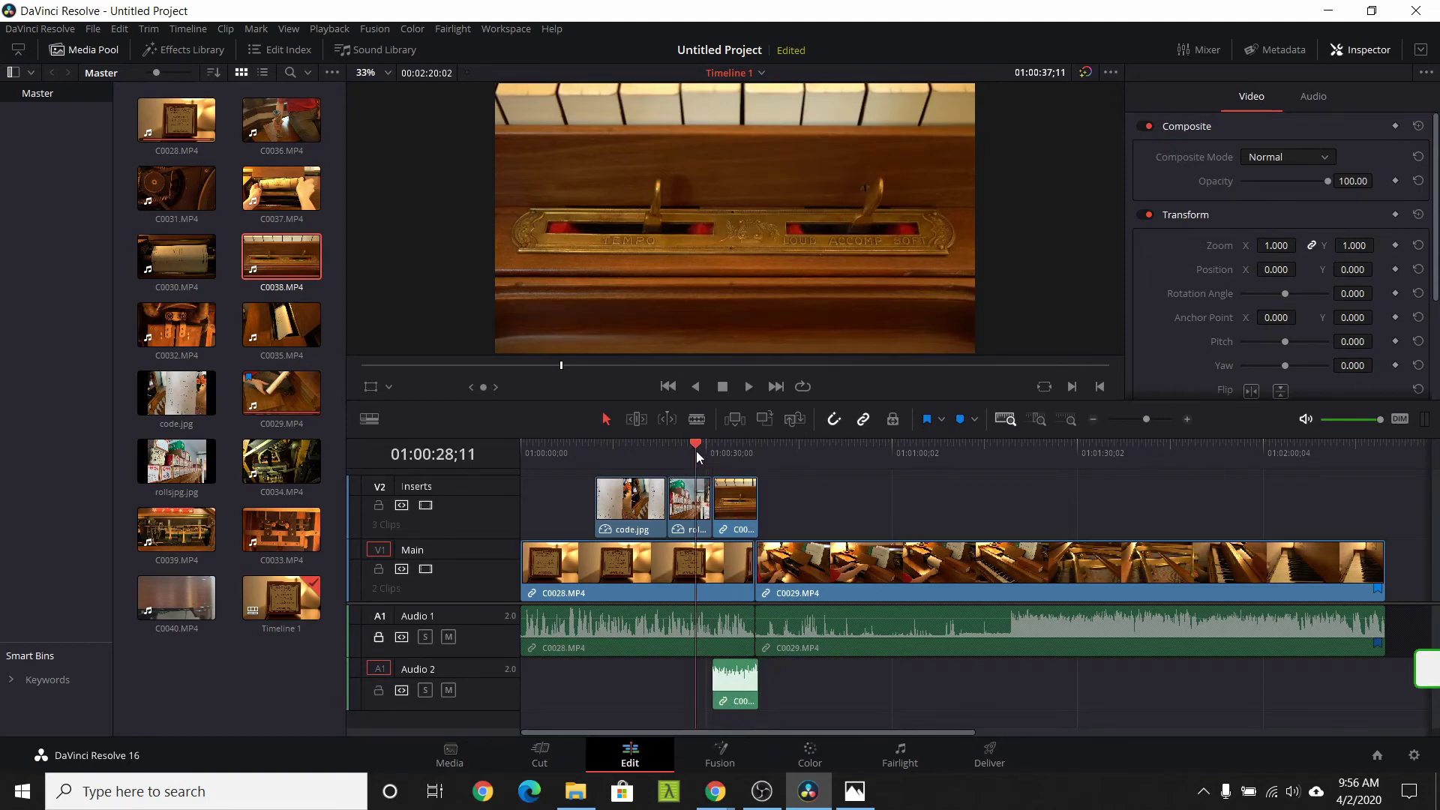
key("space")
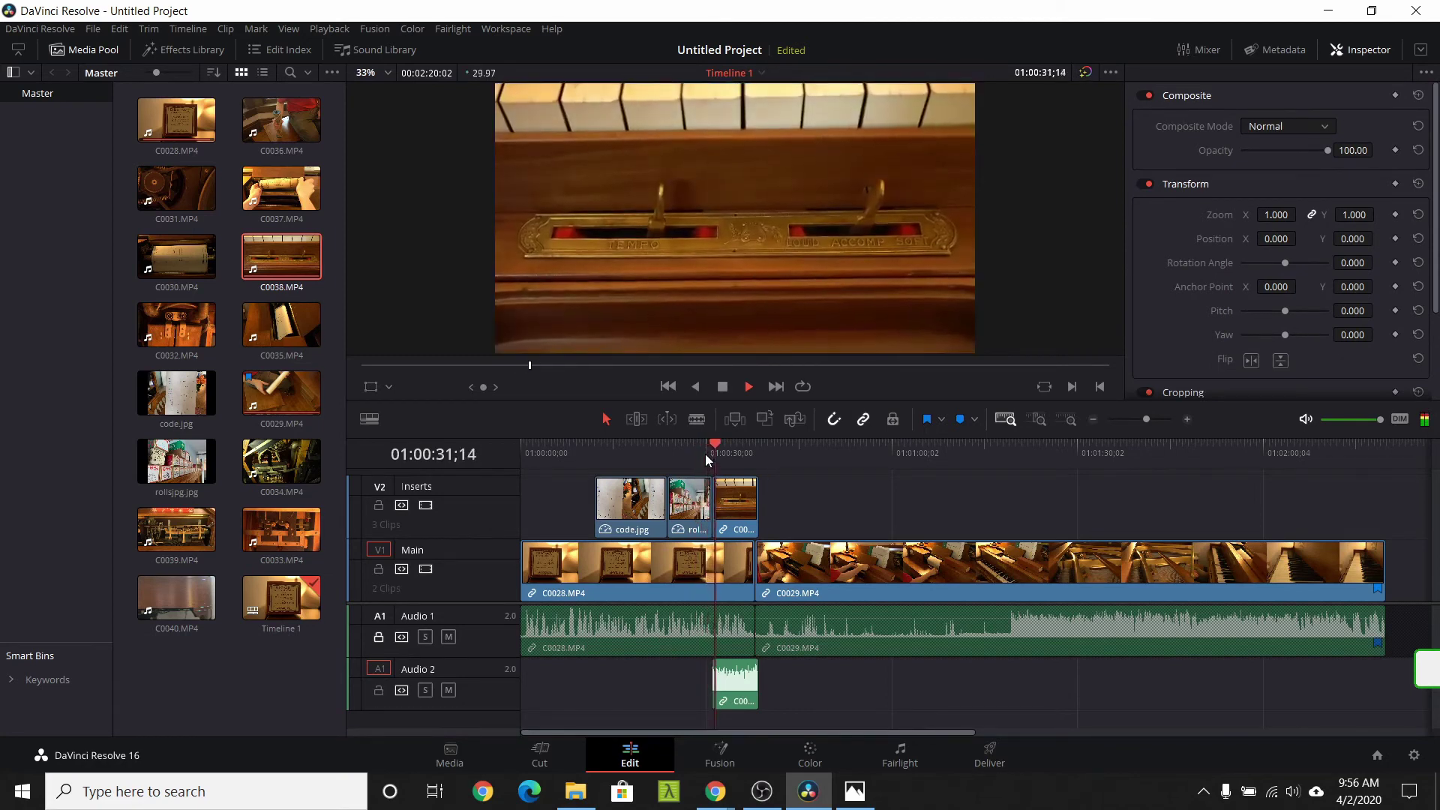
key("space")
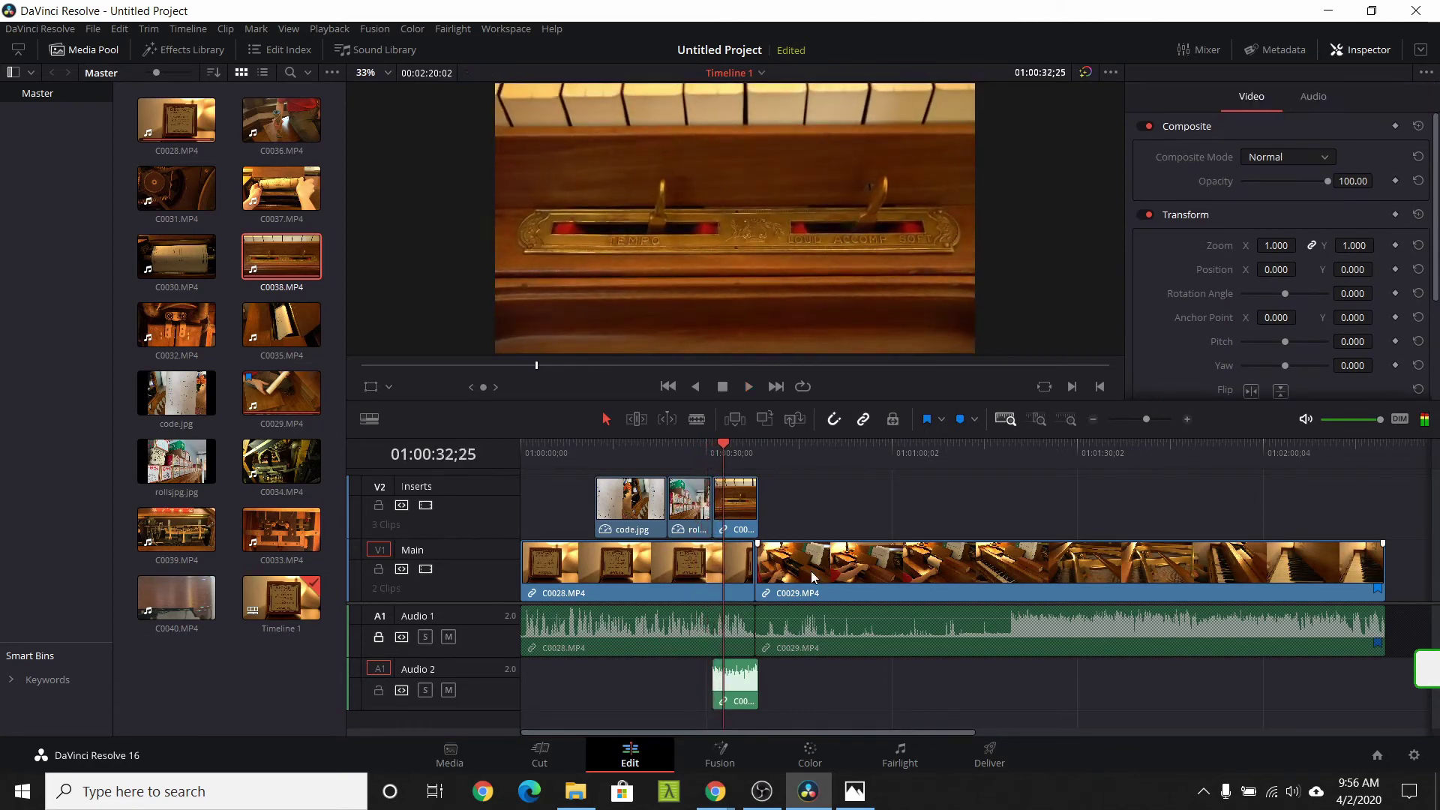
left_click(741, 693)
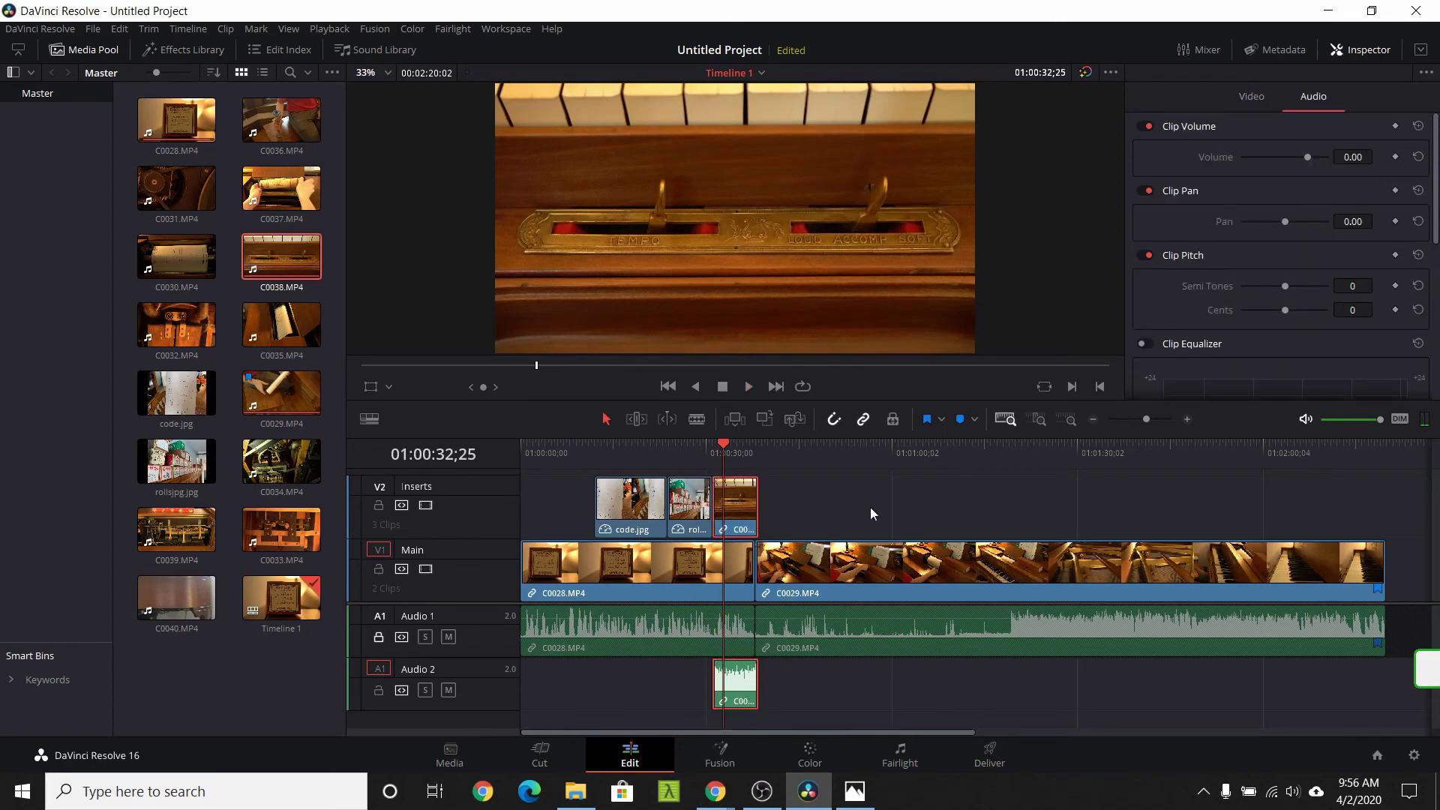
left_click(863, 420)
key("Delete")
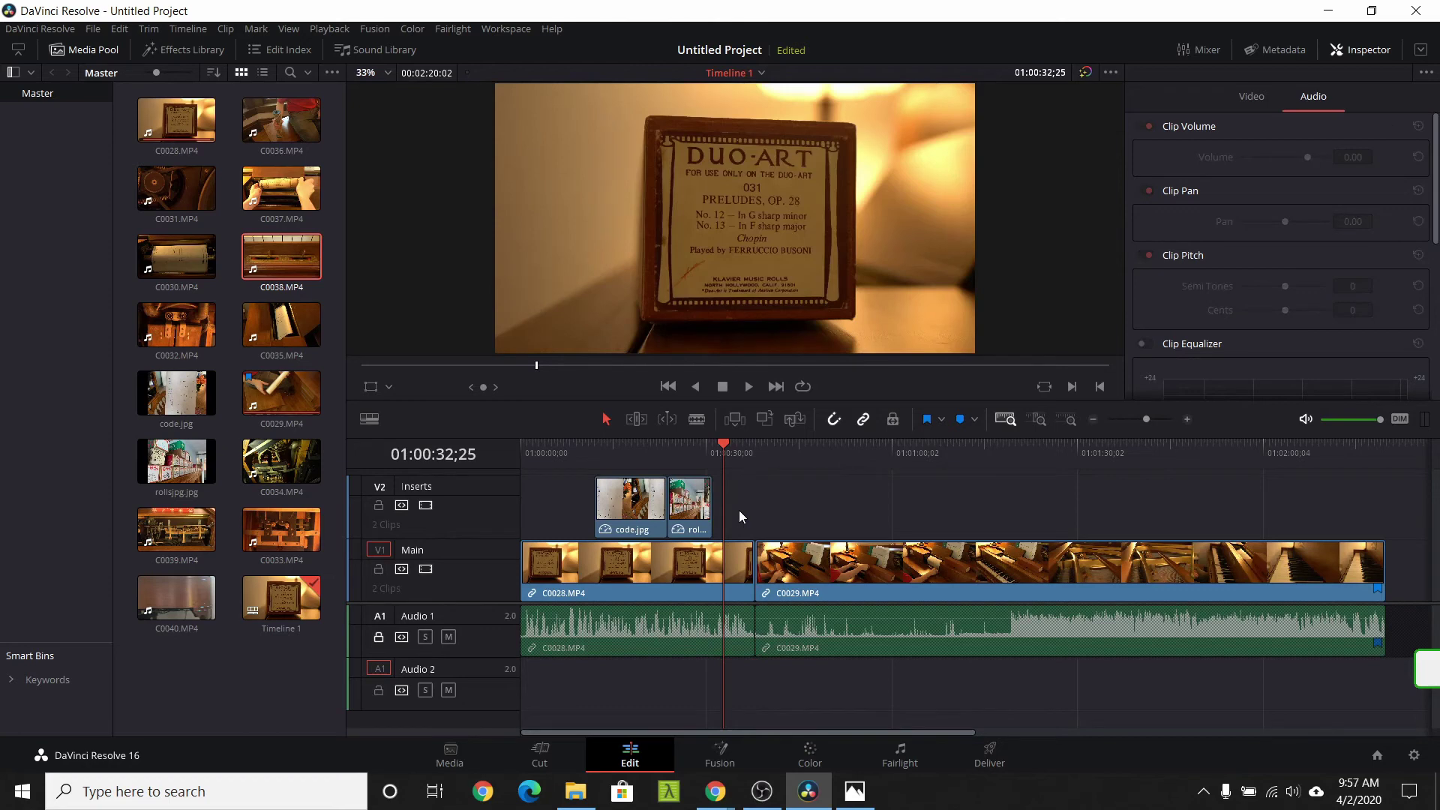
key("ctrl+z")
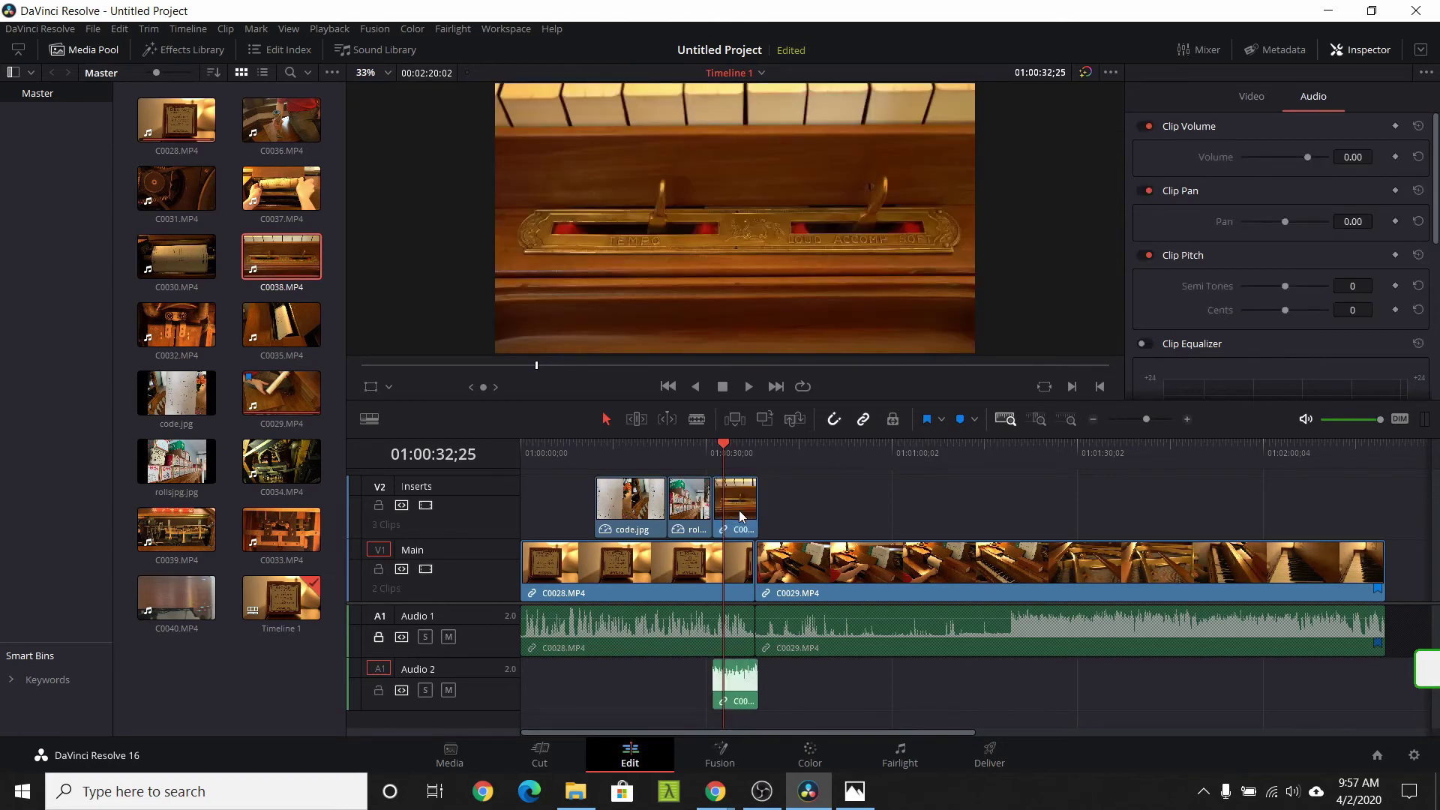
With linked selection off, delete only the C0038 audio clip on Audio 2
left_click(863, 419)
left_click(736, 509)
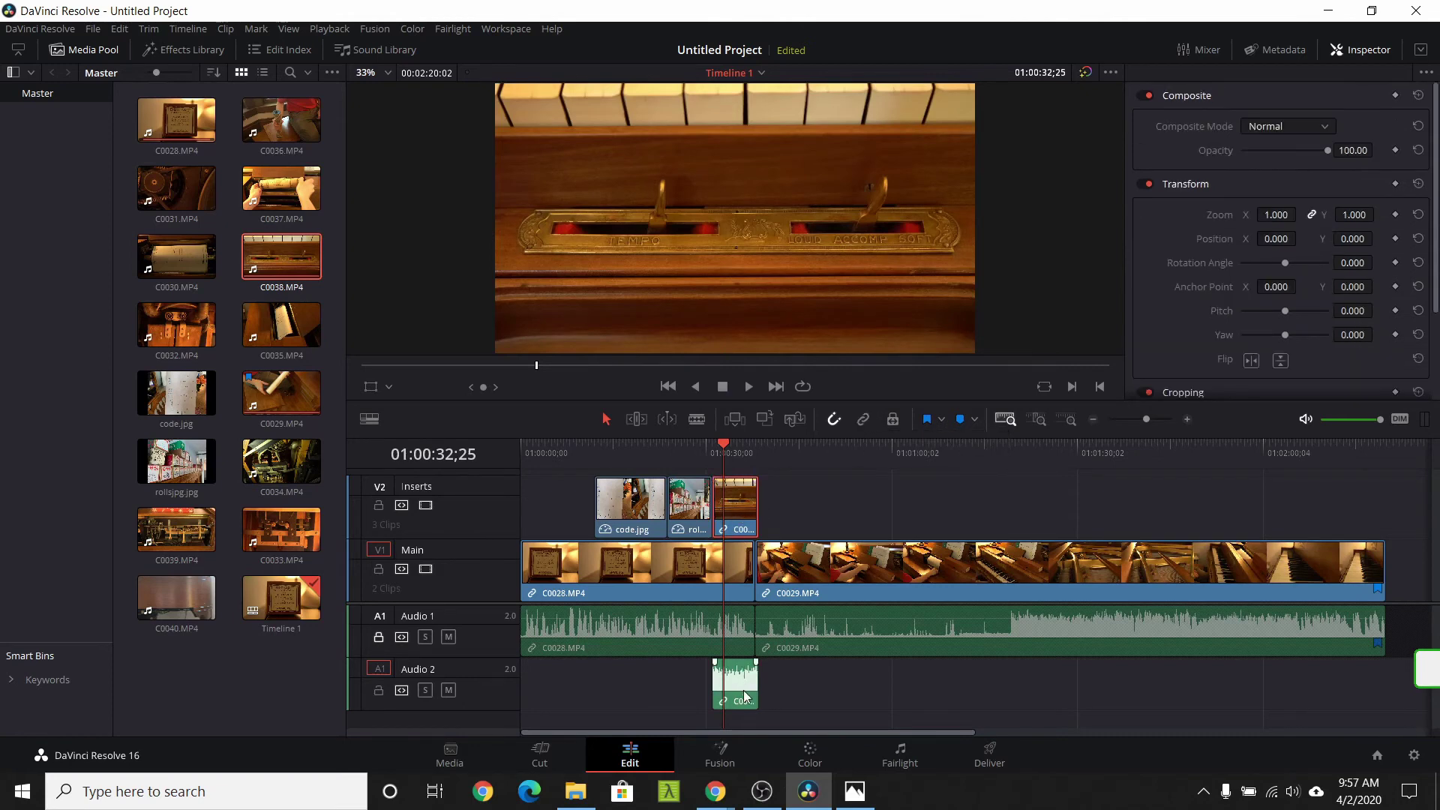
left_click(746, 696)
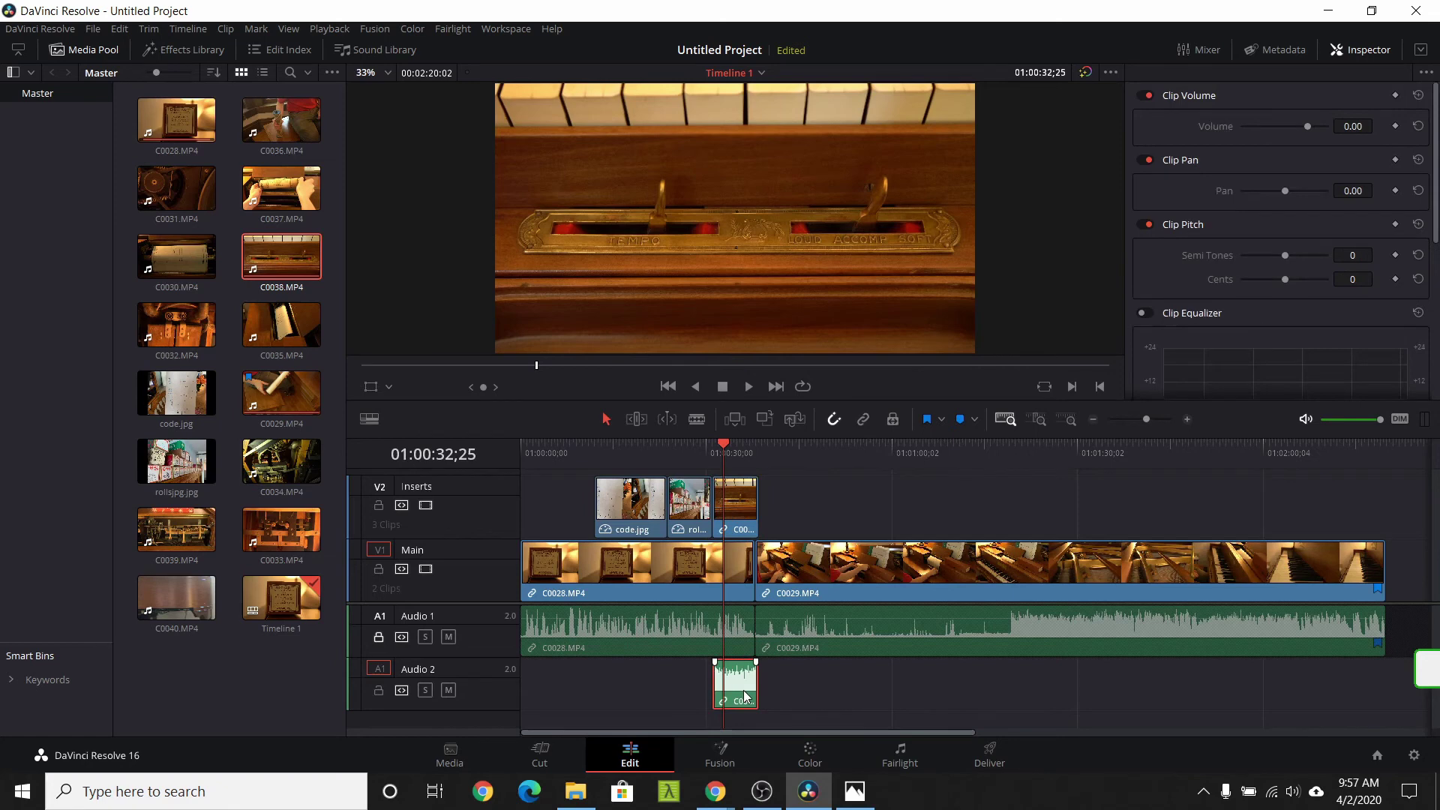
key("Delete")
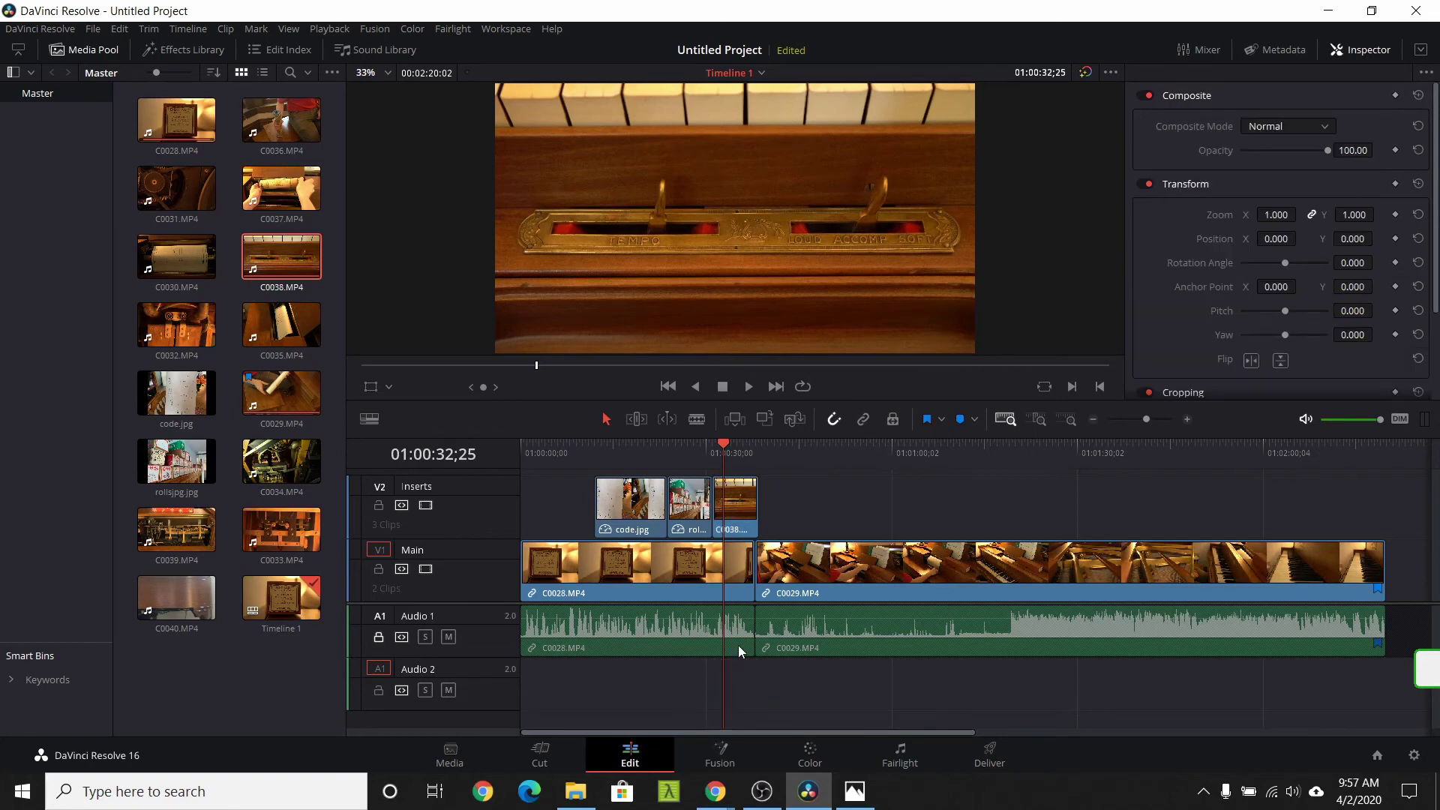
left_click_drag(725, 444, 677, 452)
Stop playback at 01:00:37;15 and apply Clip > Freeze Frame to the C0038 insert
key("space")
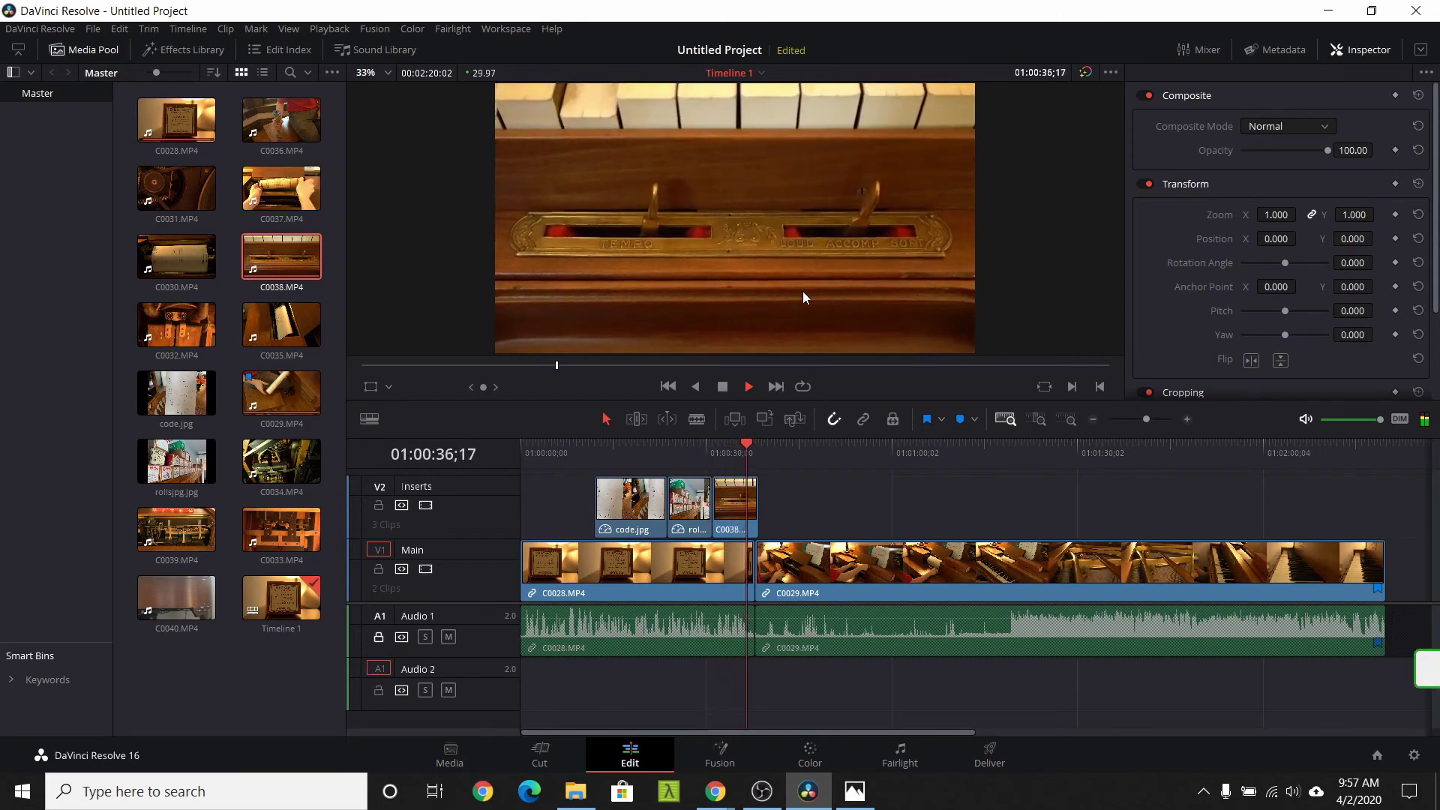
key("space")
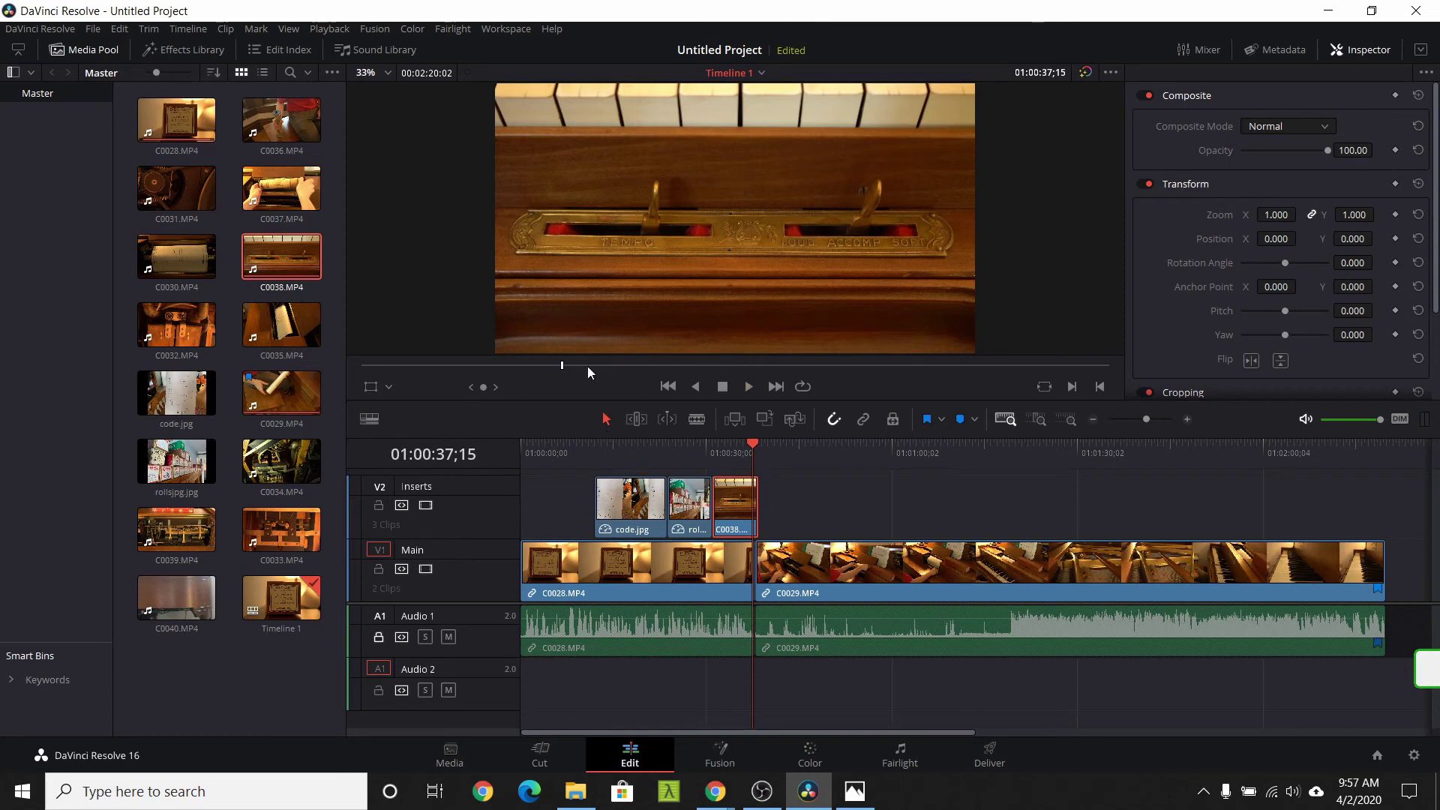
left_click(225, 29)
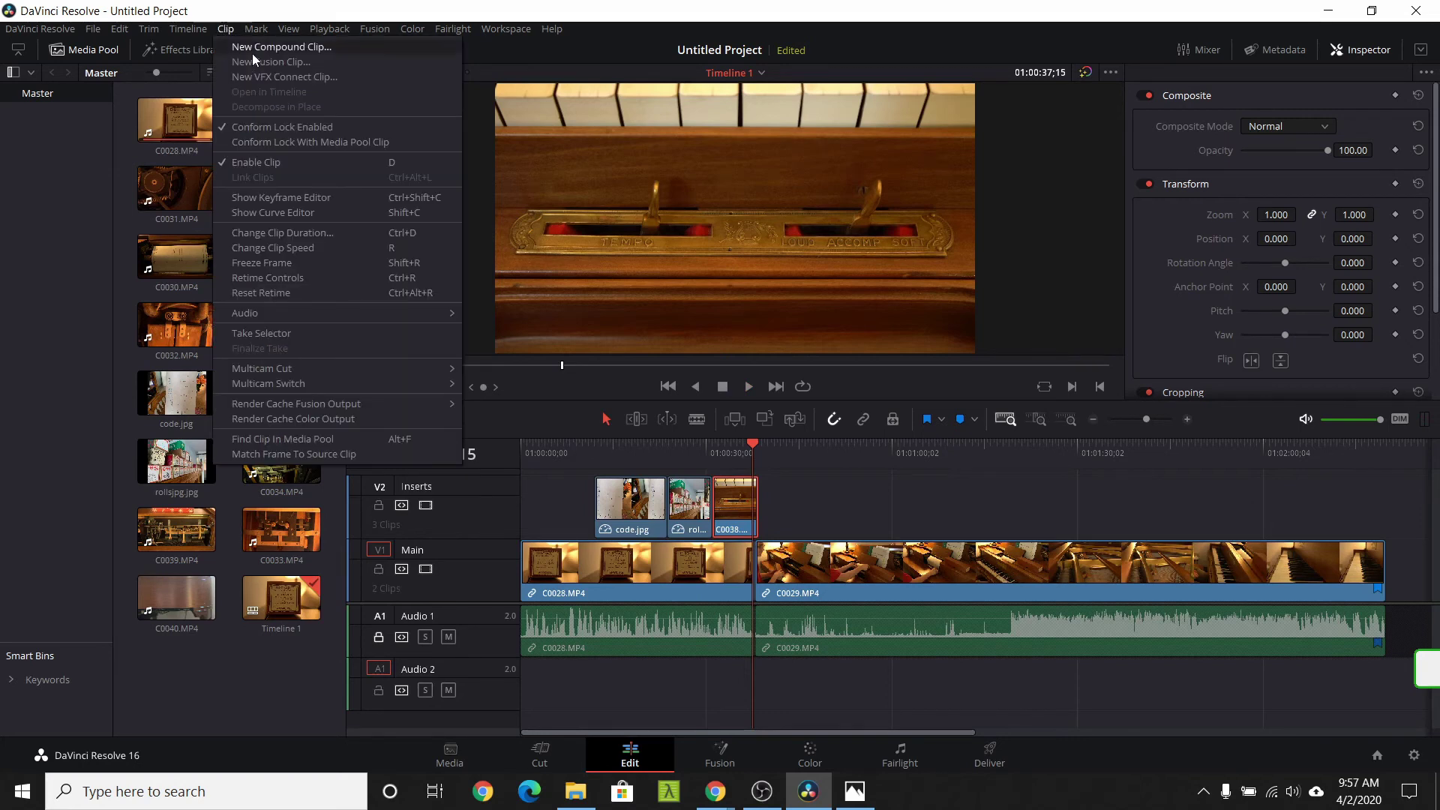
left_click(391, 264)
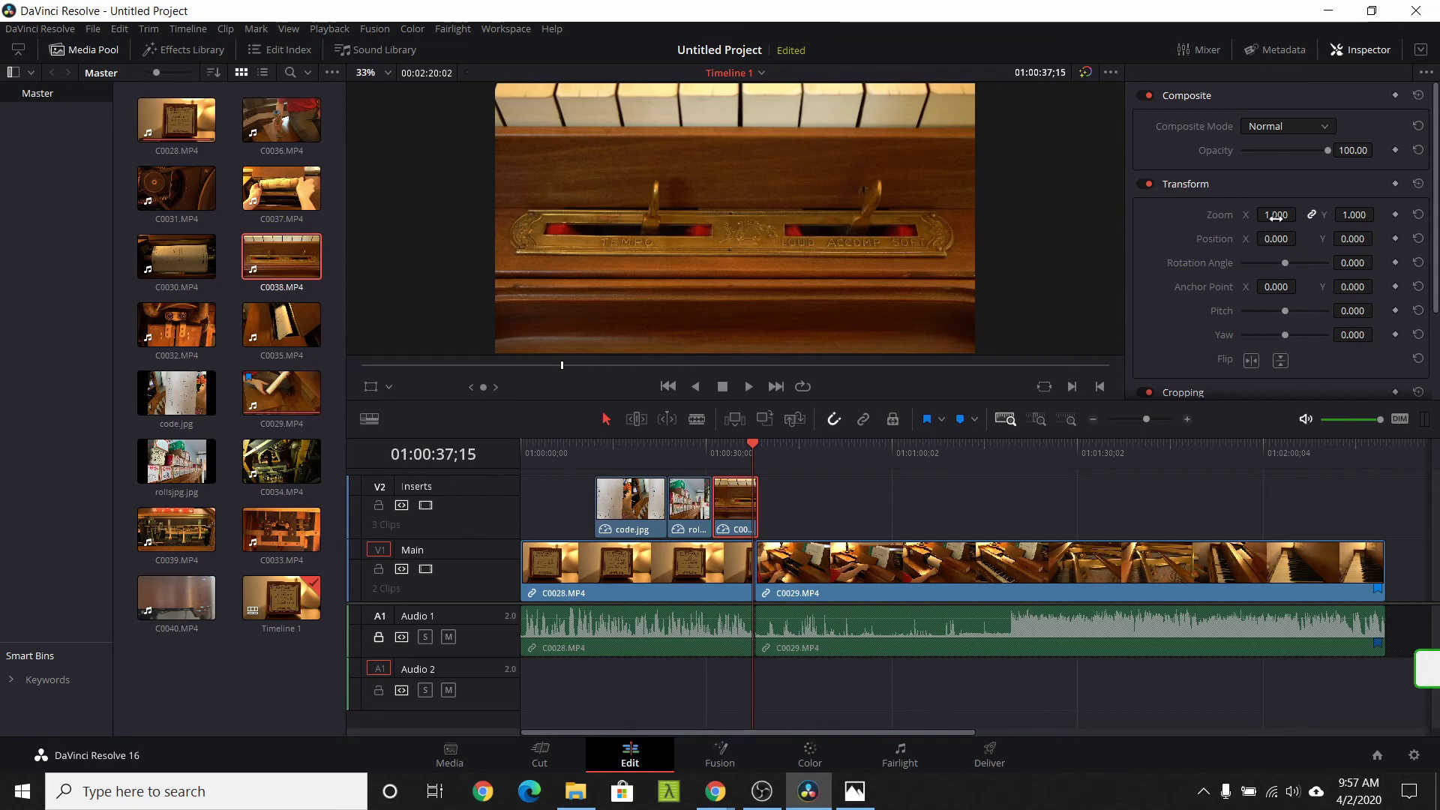
Switch the viewer layout and toggle the Inspector panel, leaving it shown
left_click(1343, 53)
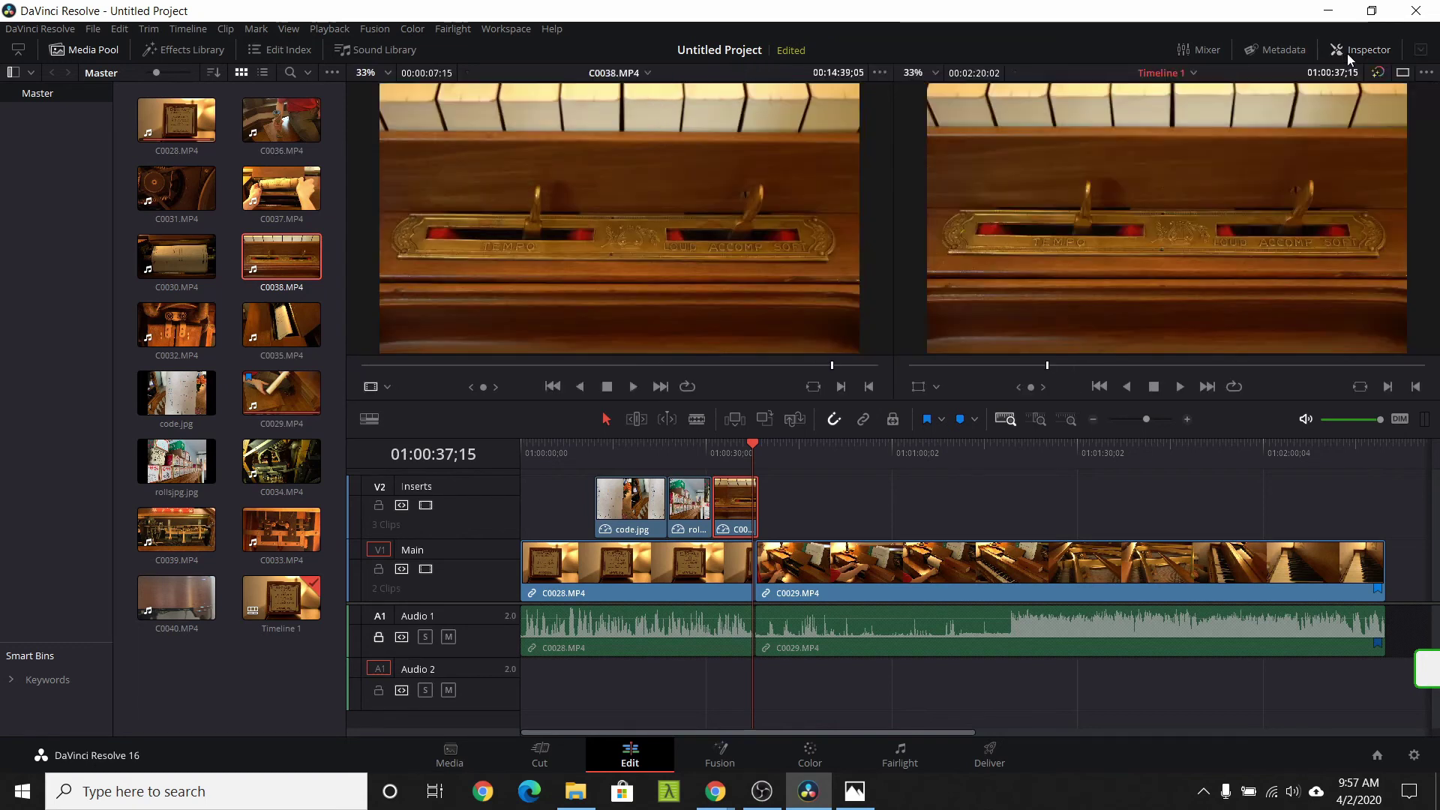
left_click(1347, 52)
left_click(1347, 53)
left_click(1346, 53)
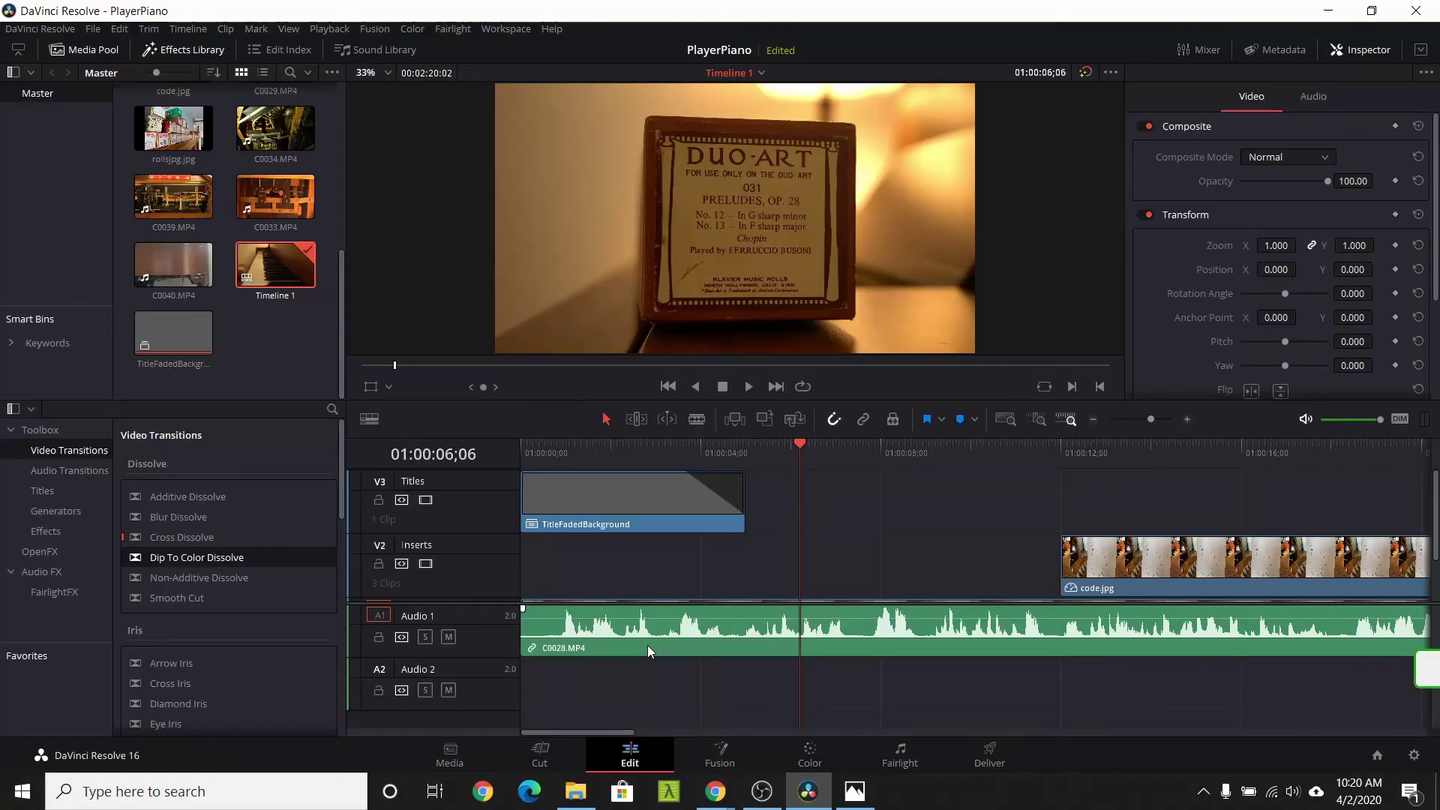
On the Deliver page, return to the timeline start and apply the YouTube 1080p preset (1920x1080, H.264)
left_click(987, 759)
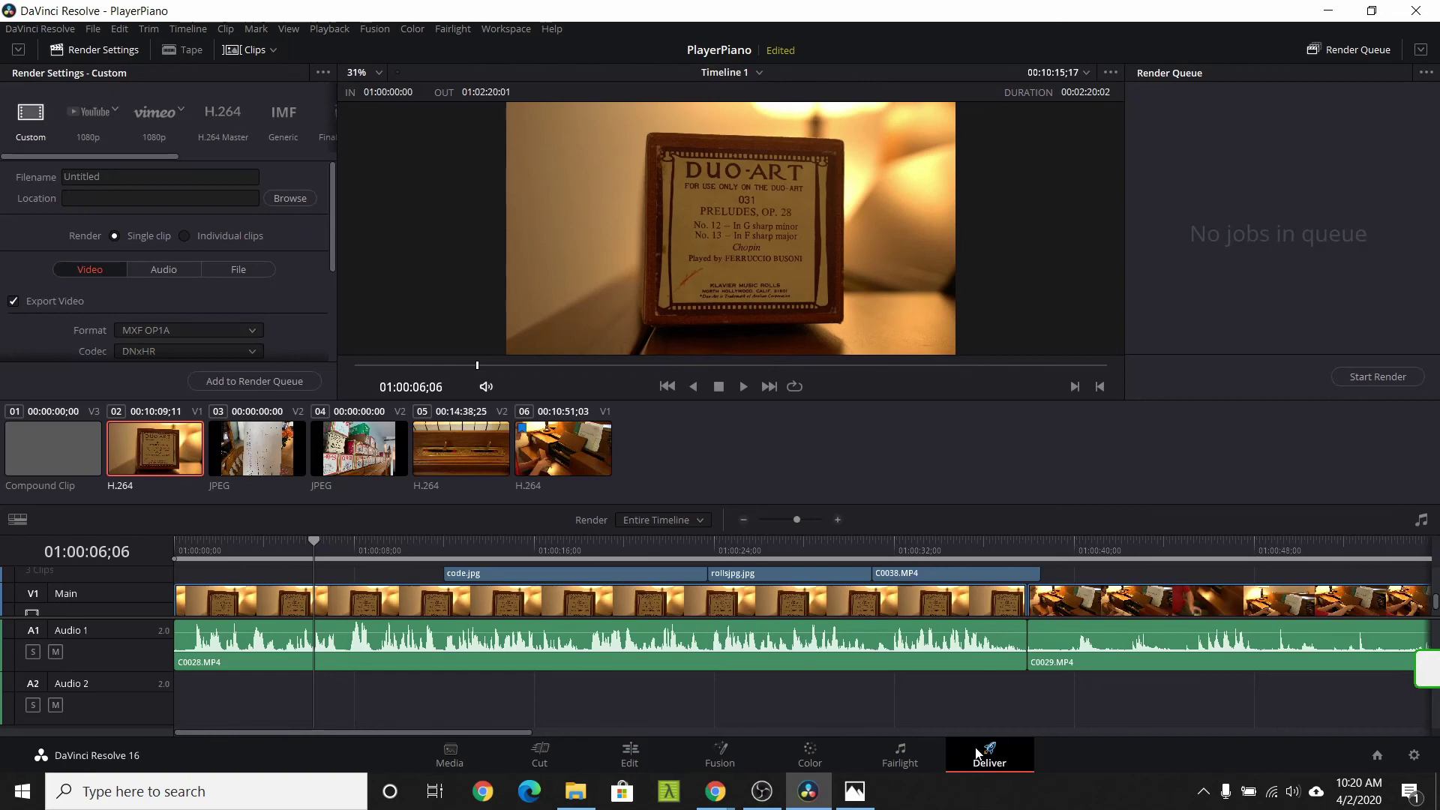
key("Home")
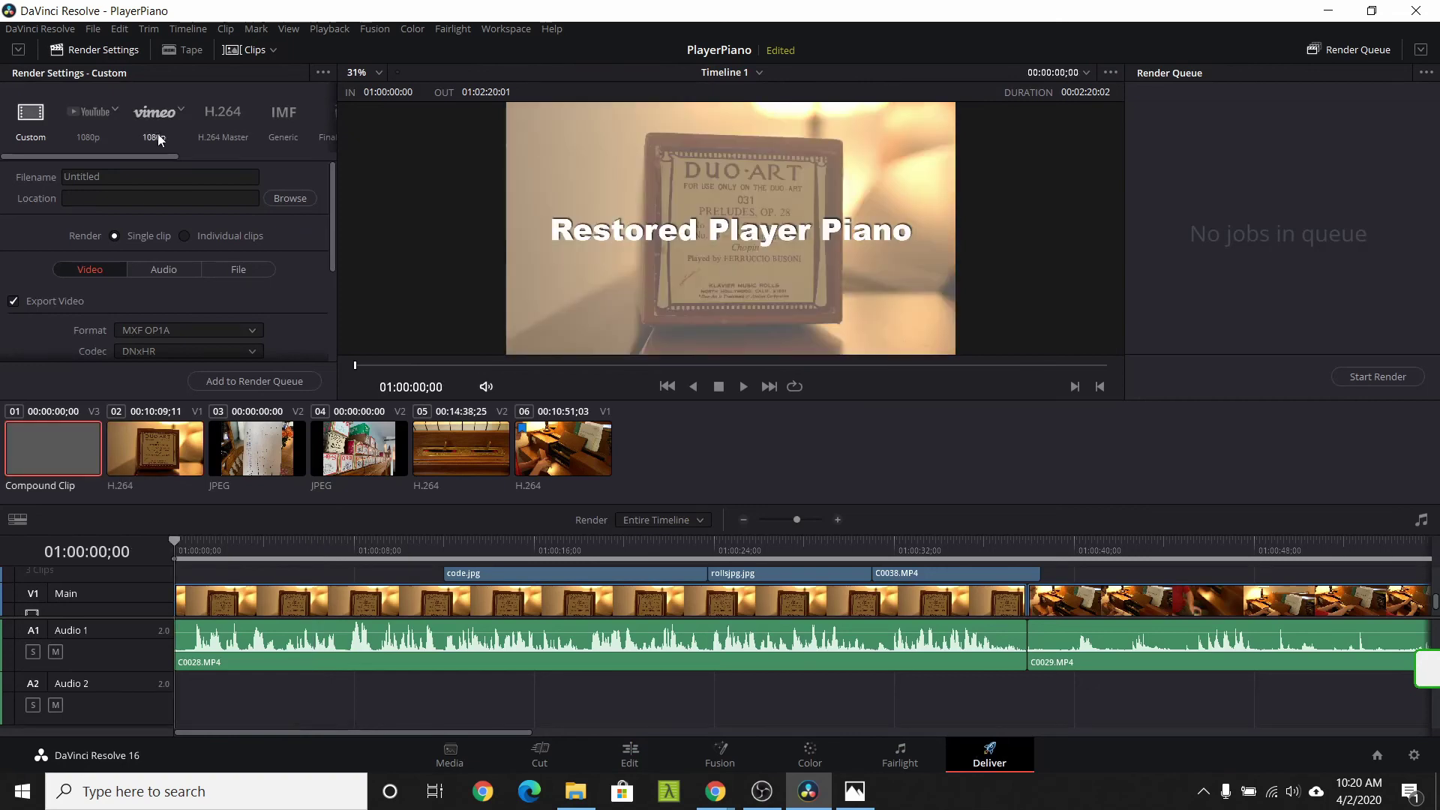
left_click(96, 116)
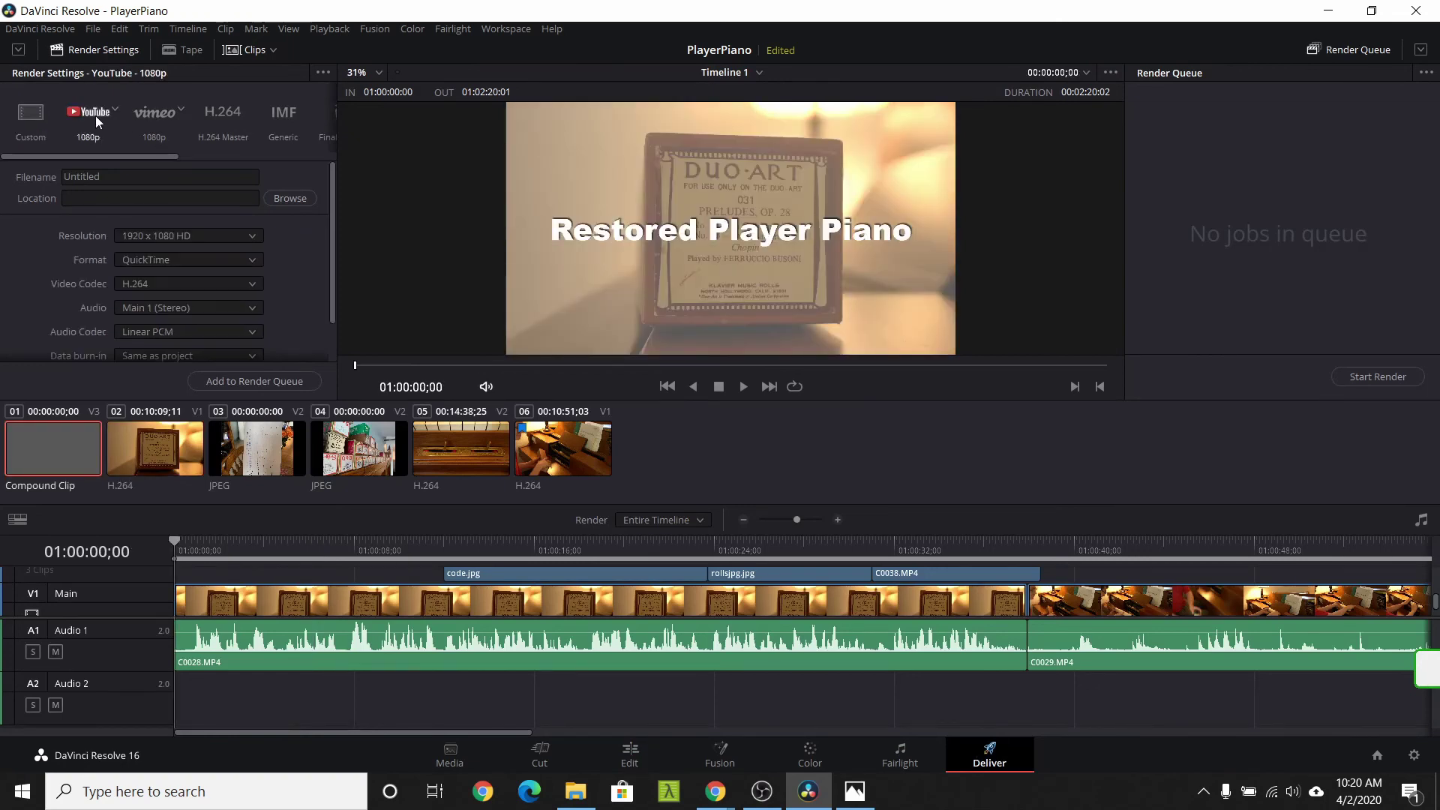
Set the render destination to Data (M:) > v > tutorial > render with file name PlayerPiano
left_click(290, 199)
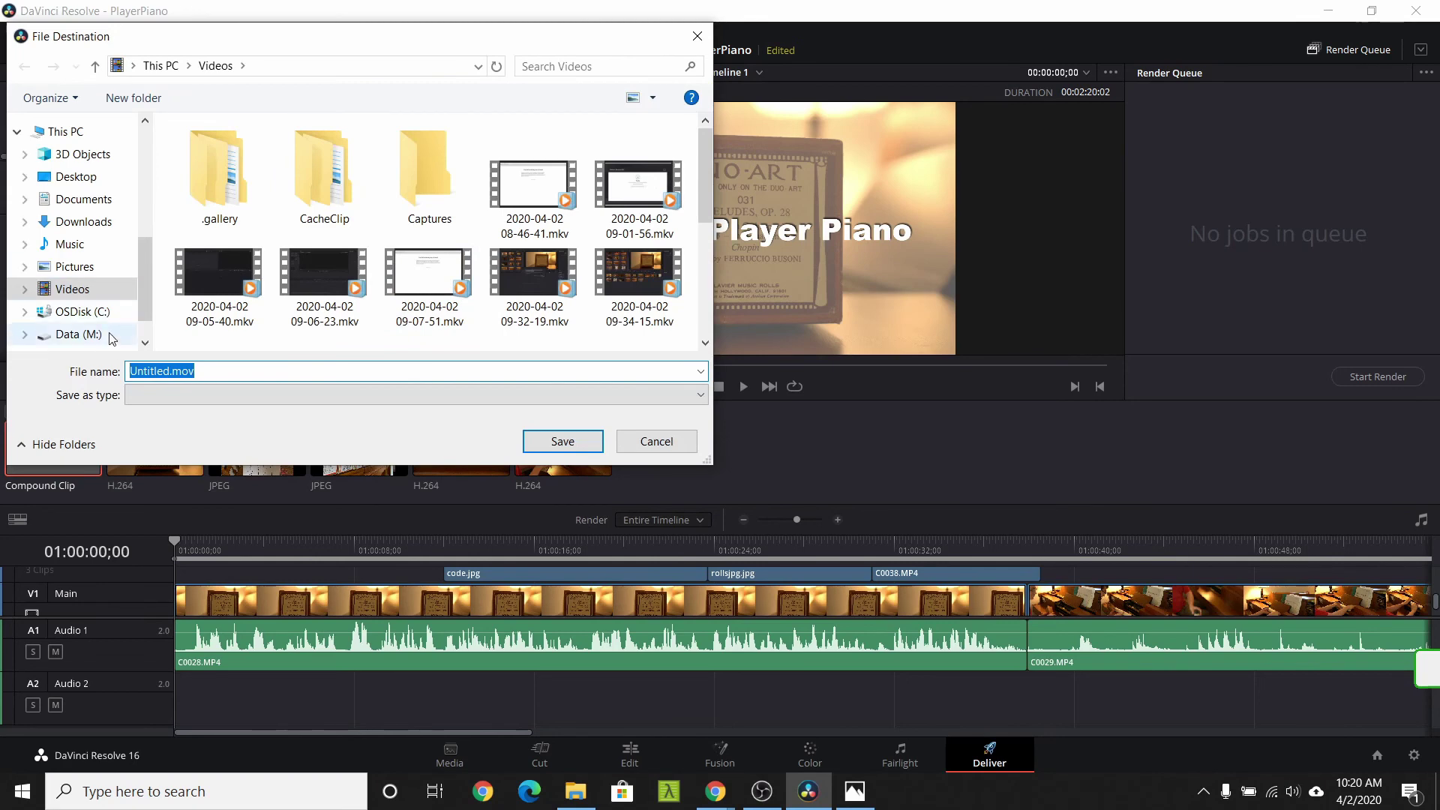
left_click(78, 334)
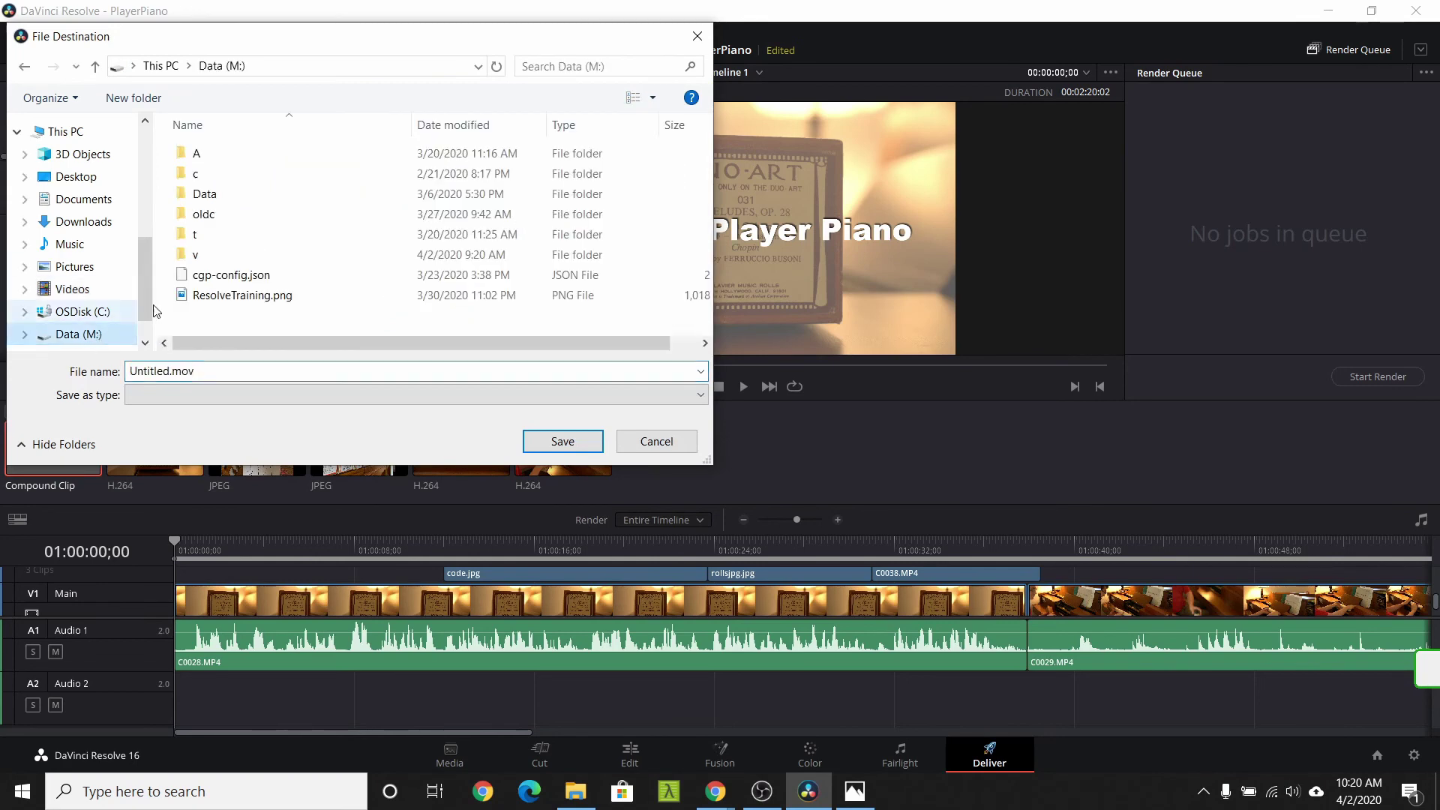
double_click(196, 255)
double_click(225, 154)
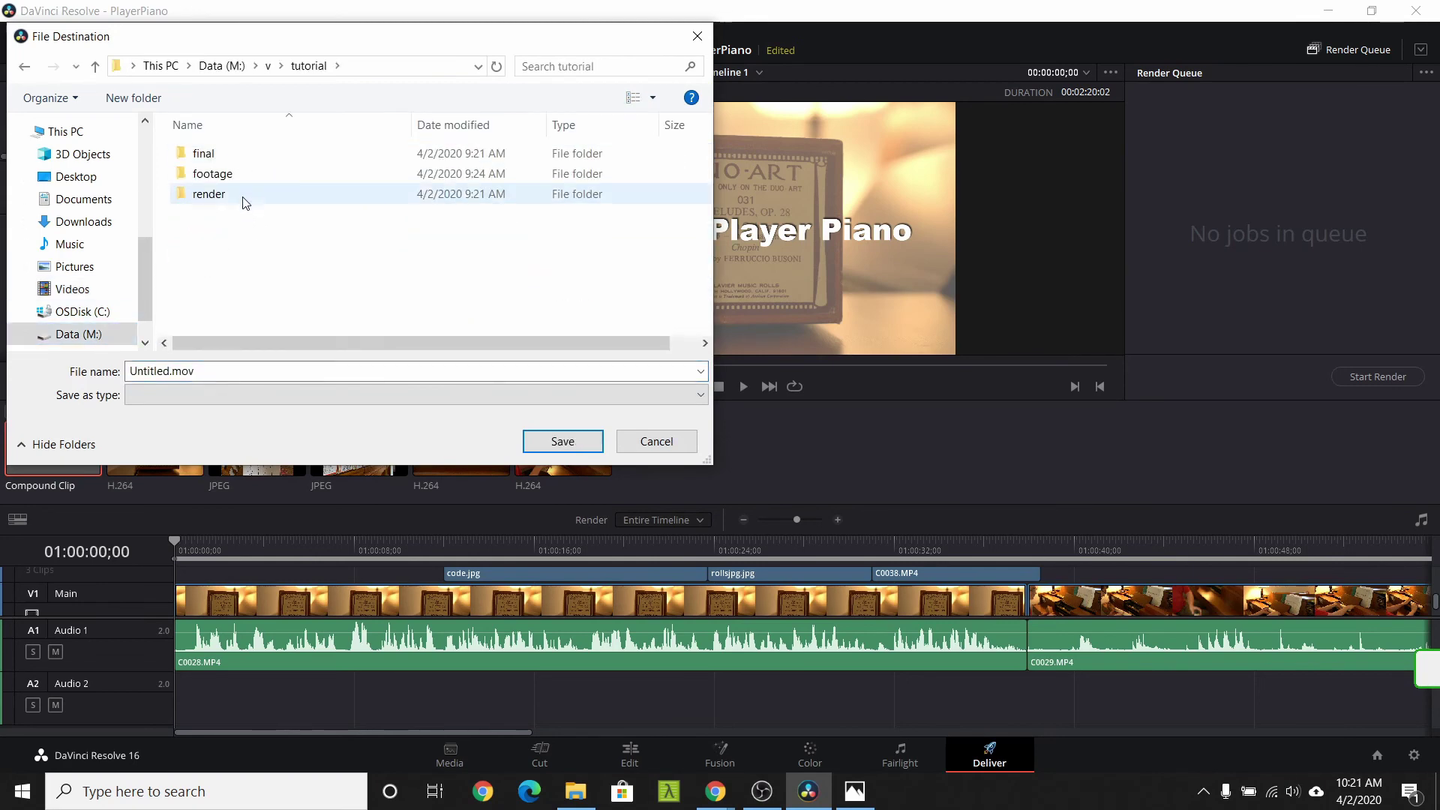
double_click(223, 196)
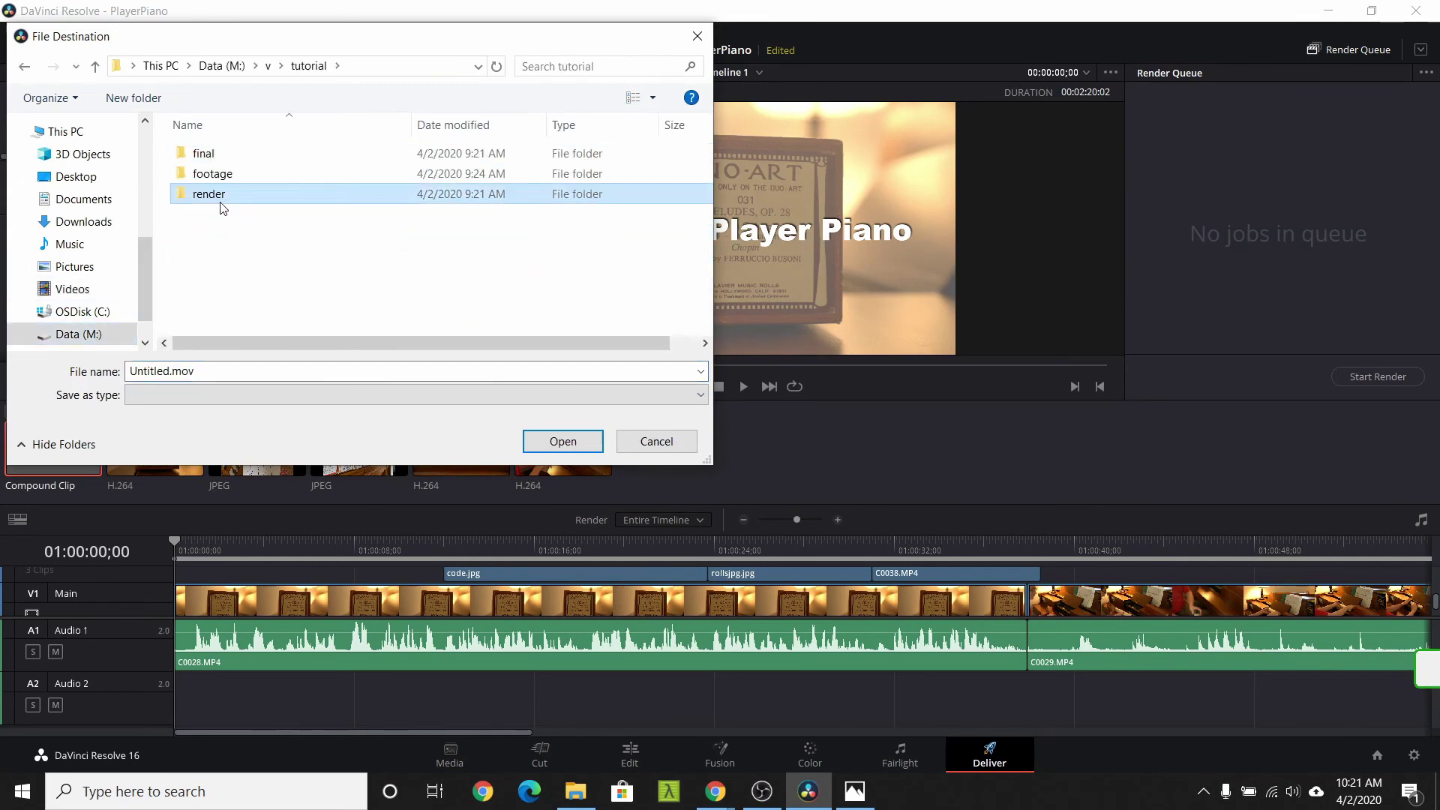
double_click(152, 371)
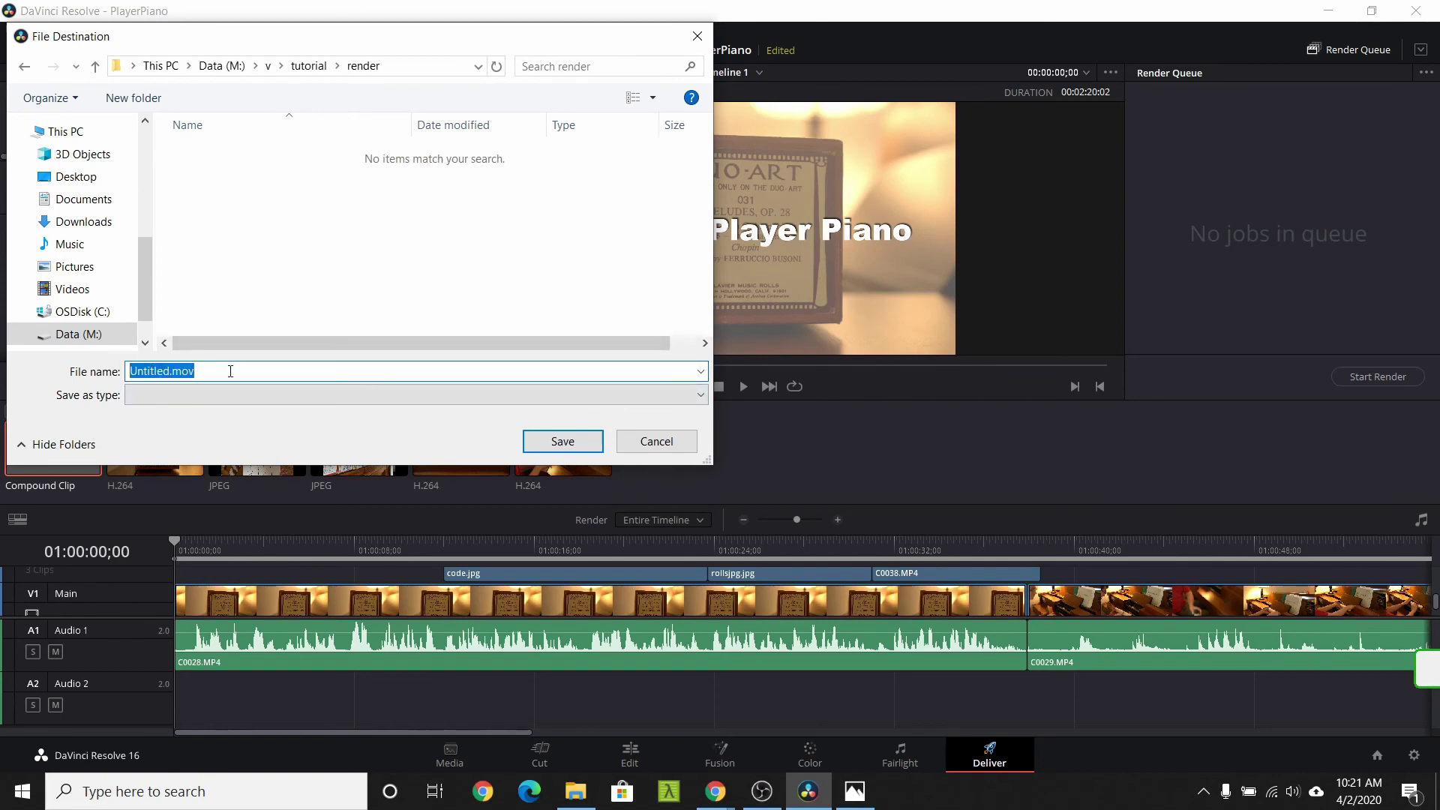
type("PlayerPiano")
left_click(553, 444)
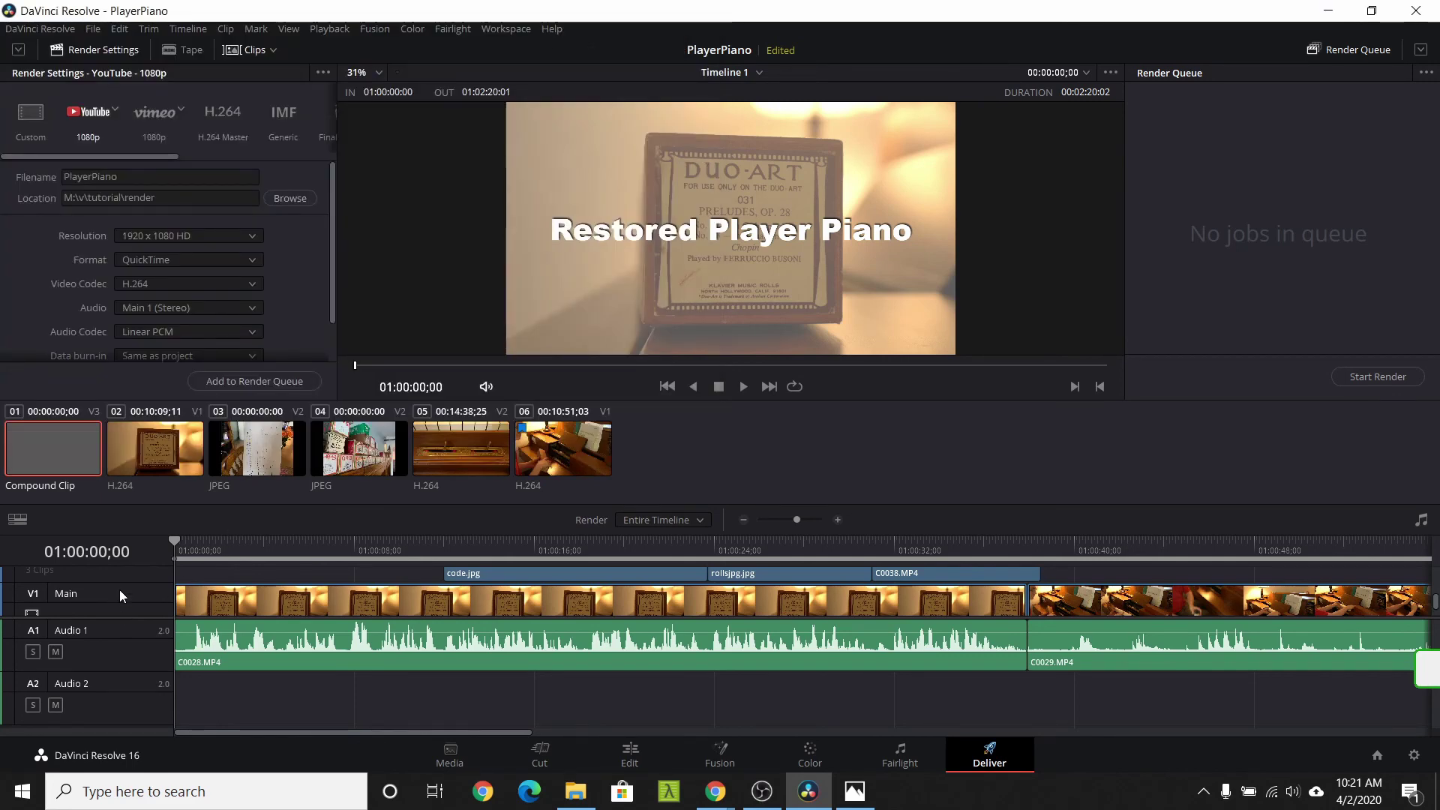
Change the render output format to MP4
scroll(119, 590, "up", 3)
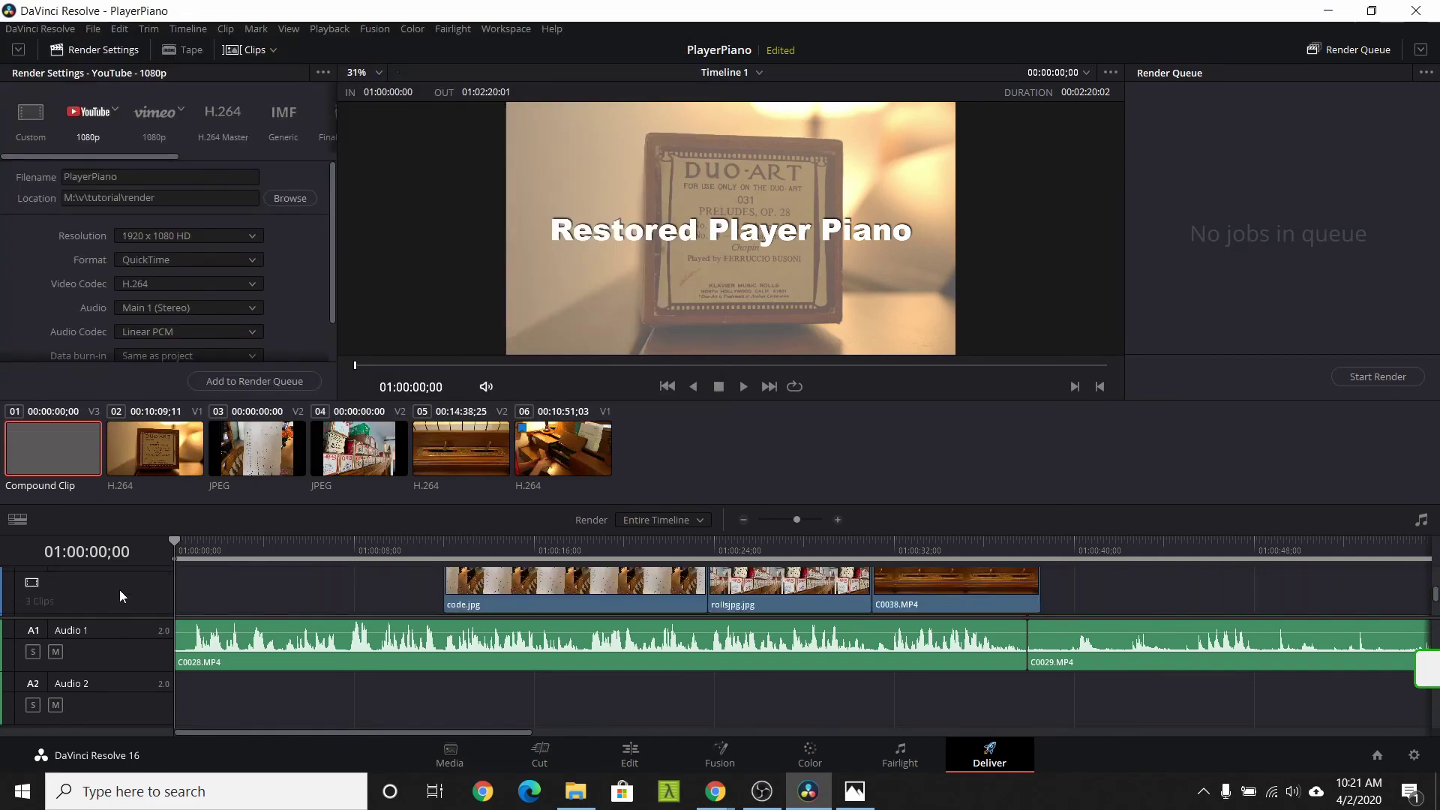
left_click(198, 264)
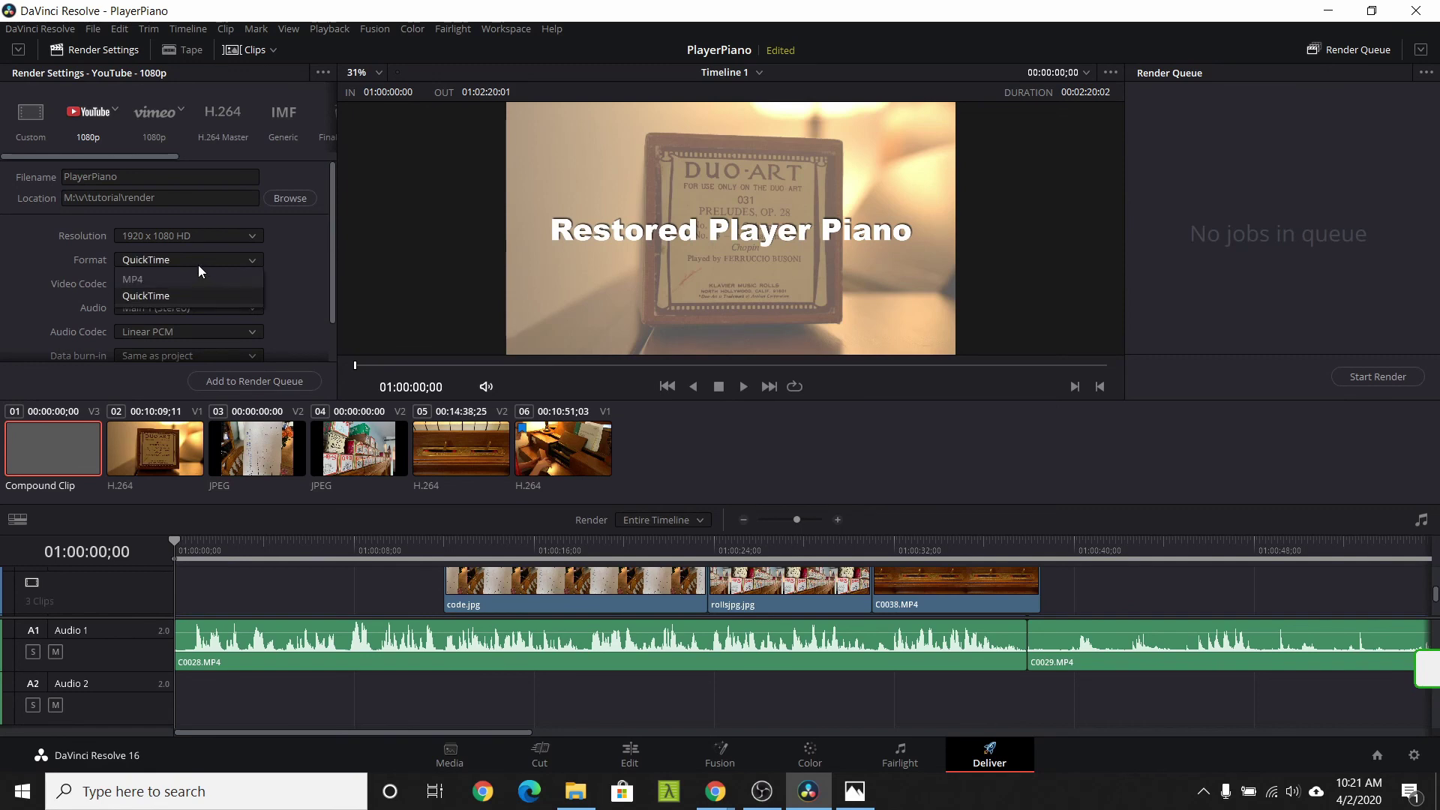
left_click(163, 281)
scroll(218, 291, "down", 2)
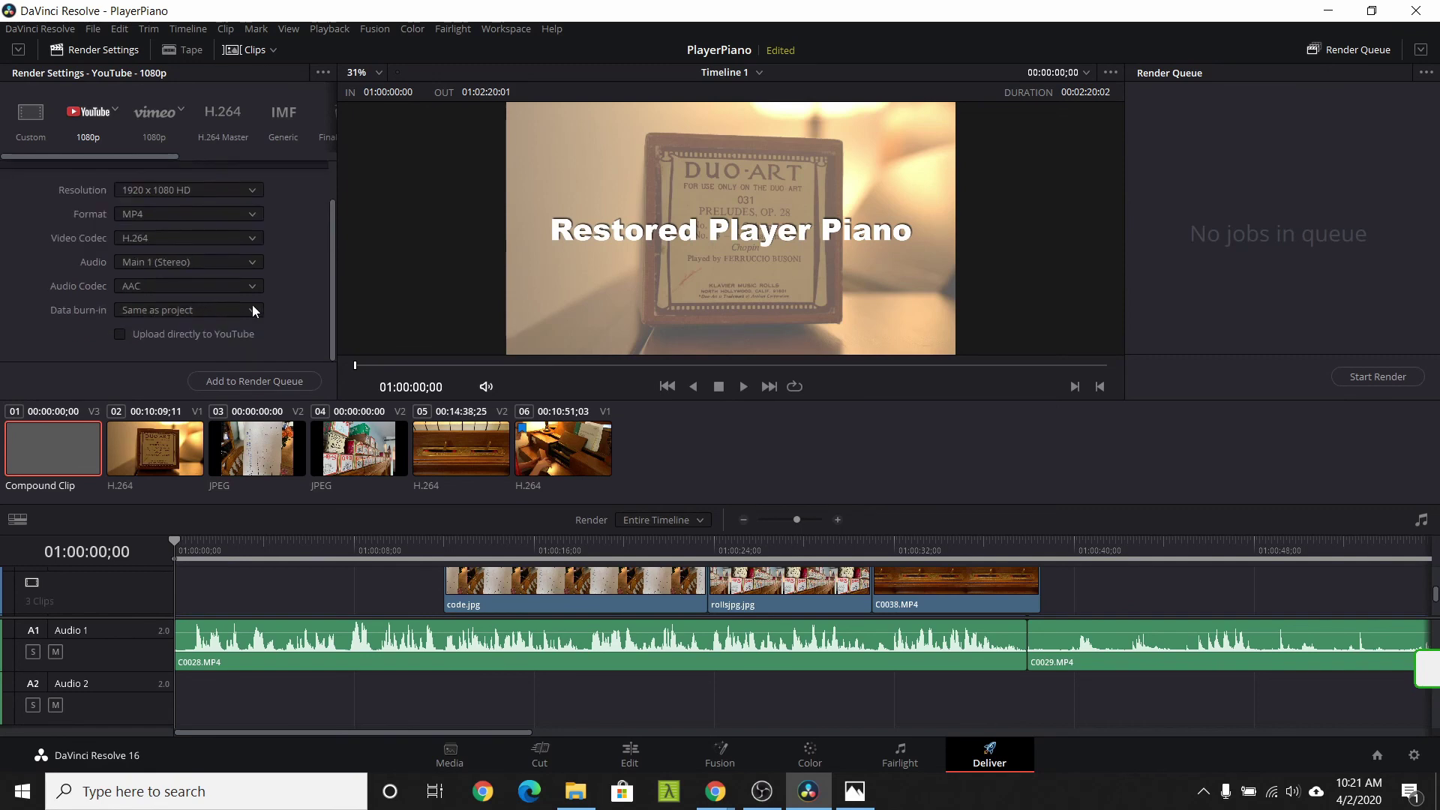
Add Timeline 1 to the render queue and render Job 1 to PlayerPiano.mp4
left_click(249, 380)
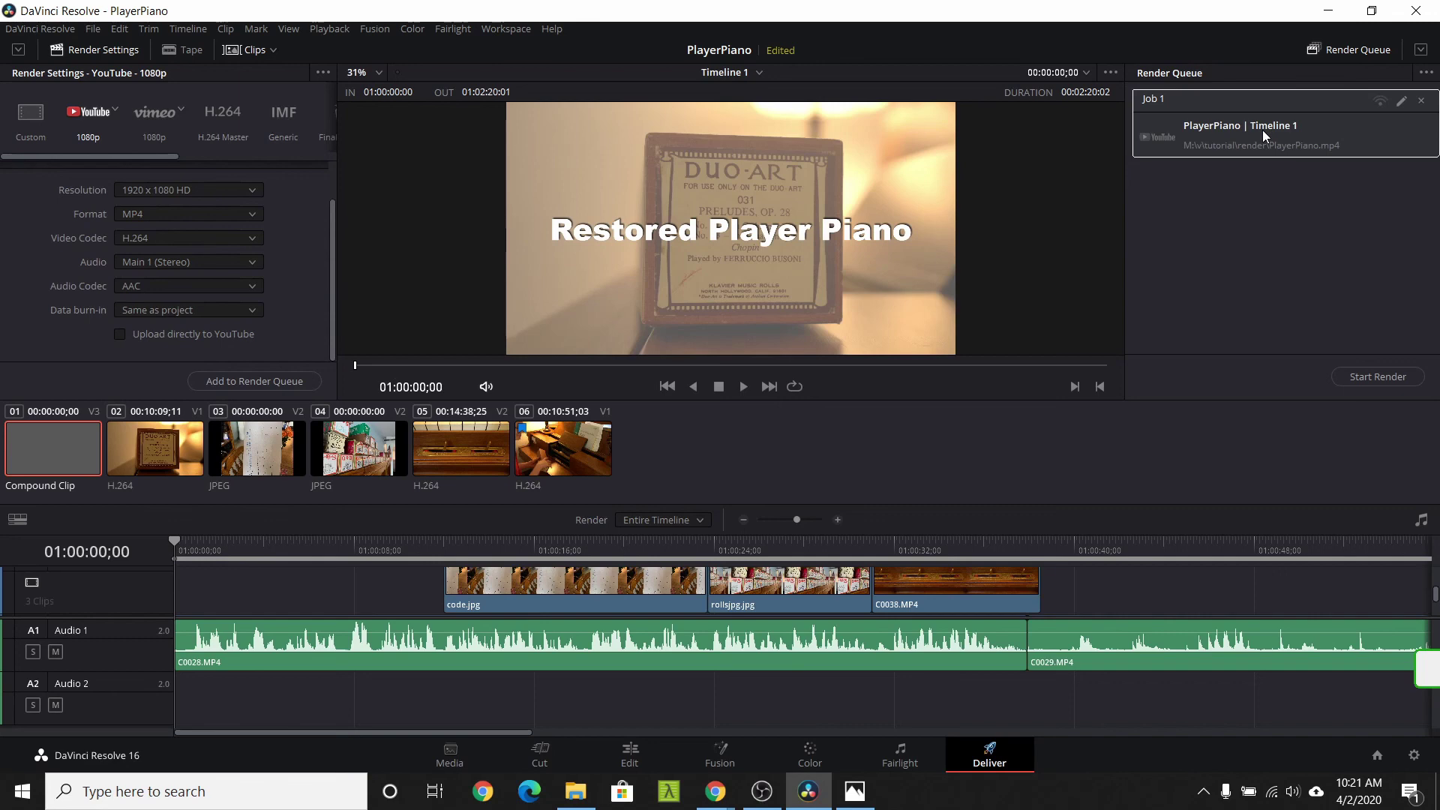
left_click(1377, 378)
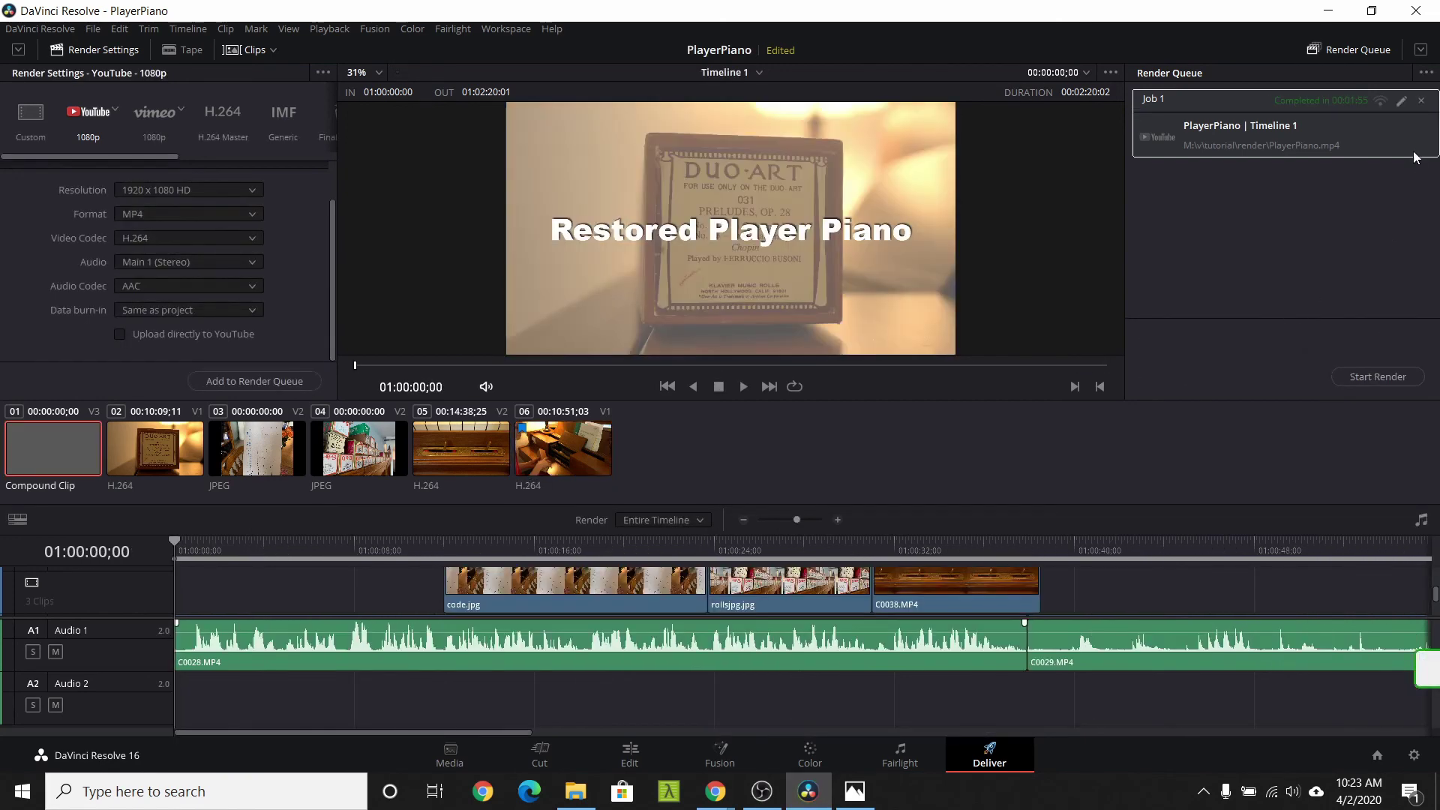
right_click(1265, 137)
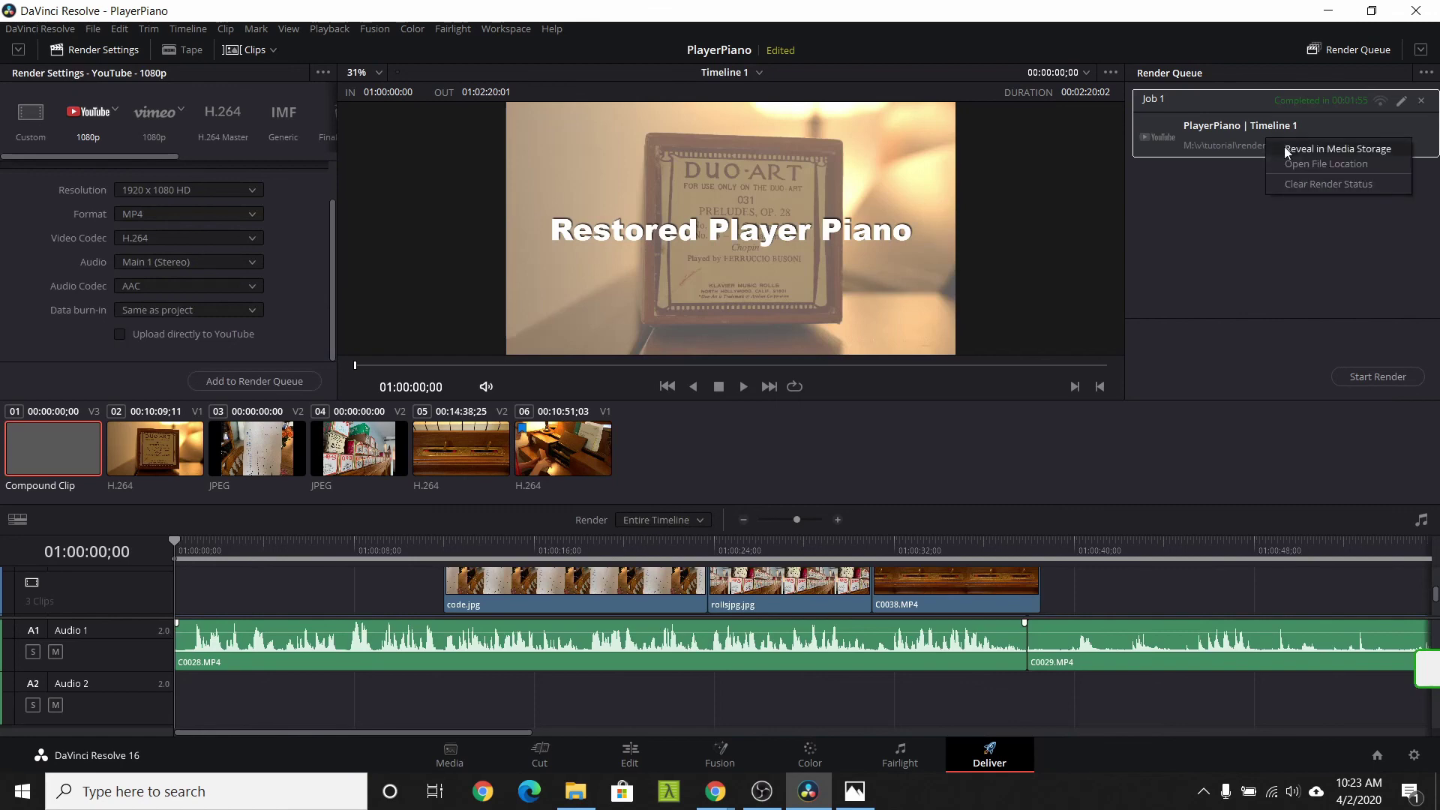
Open the render job's file location and play PlayerPiano.mp4 from the render folder
left_click(1319, 166)
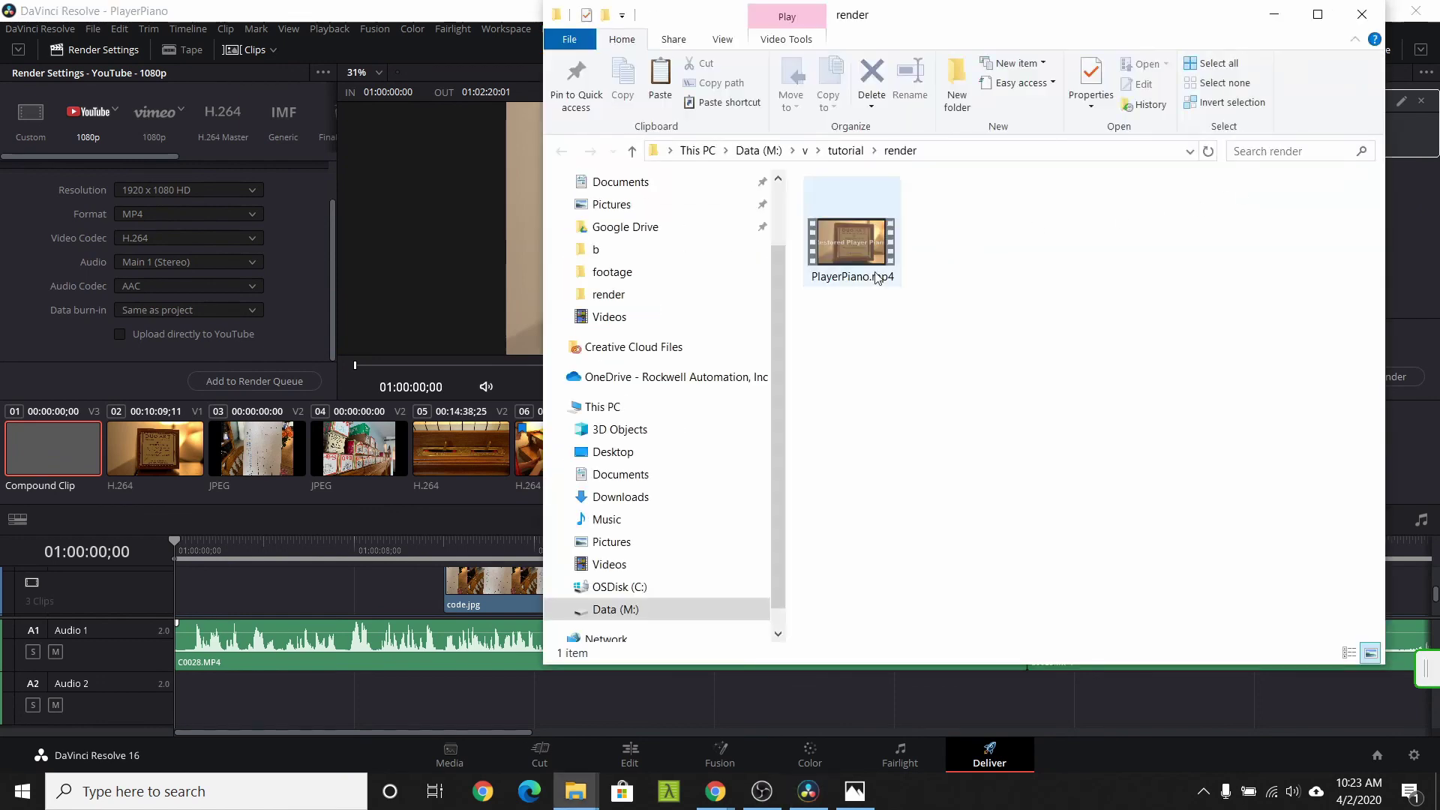
mouse_move(875, 266)
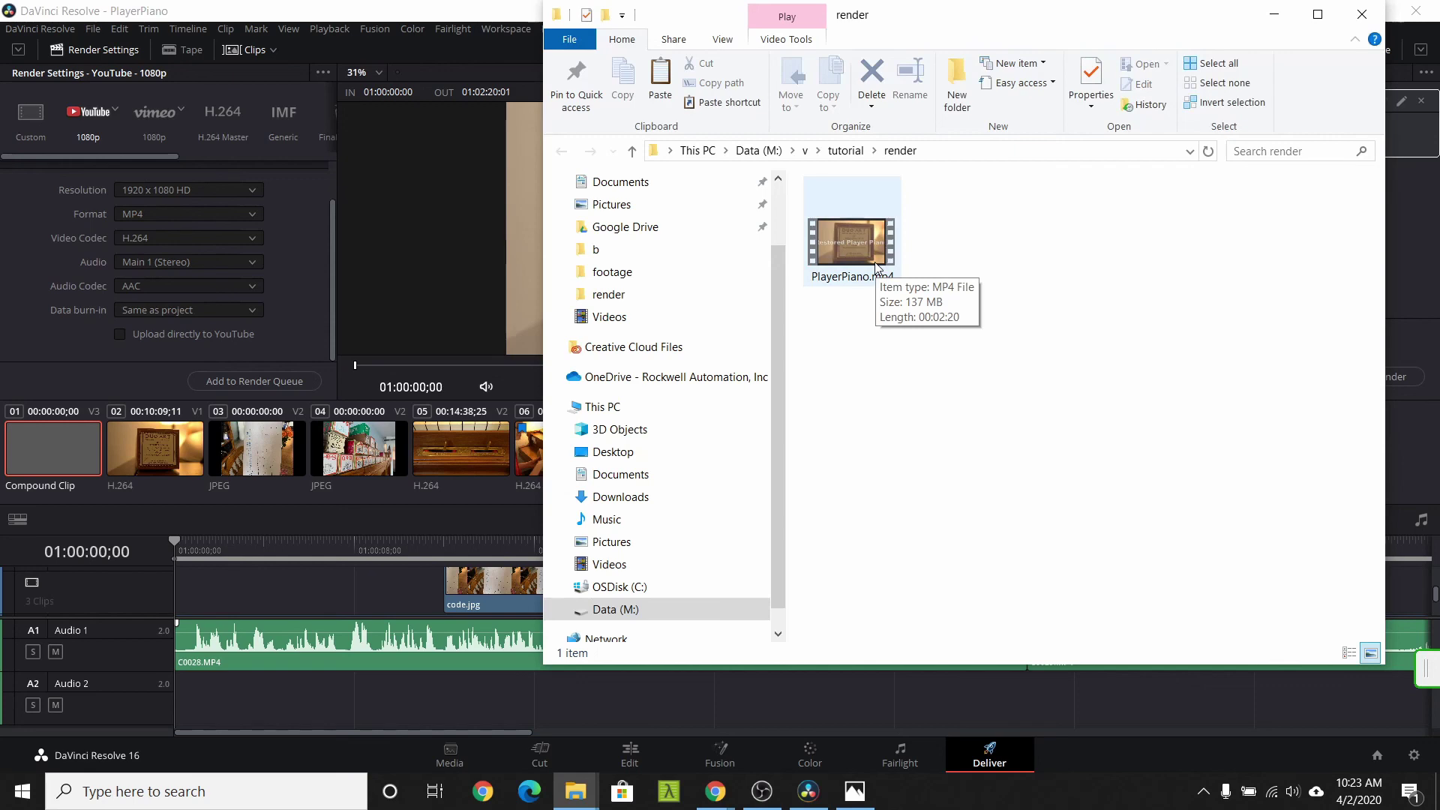
double_click(876, 264)
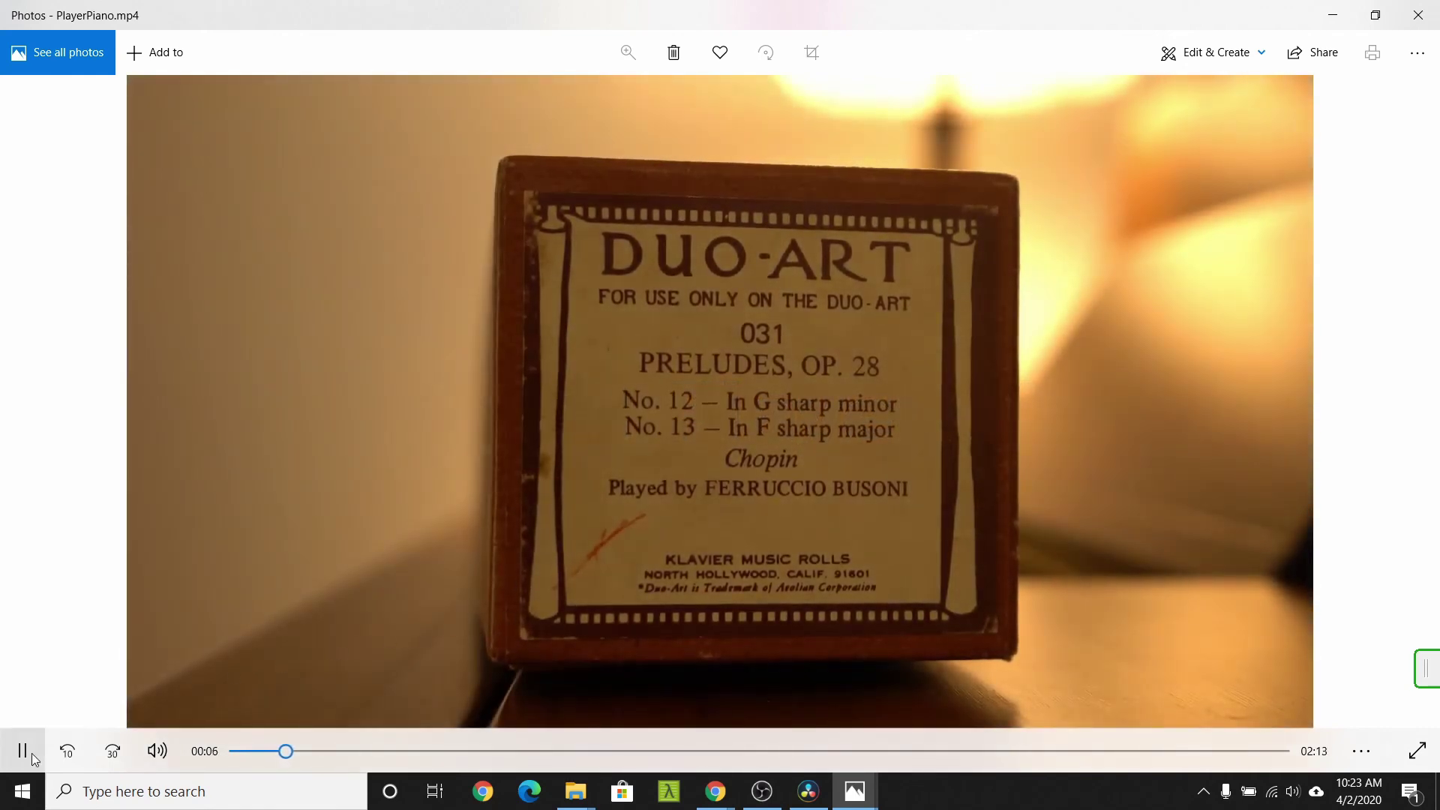
Pause PlayerPiano.mp4 in Photos at 00:07
left_click(29, 756)
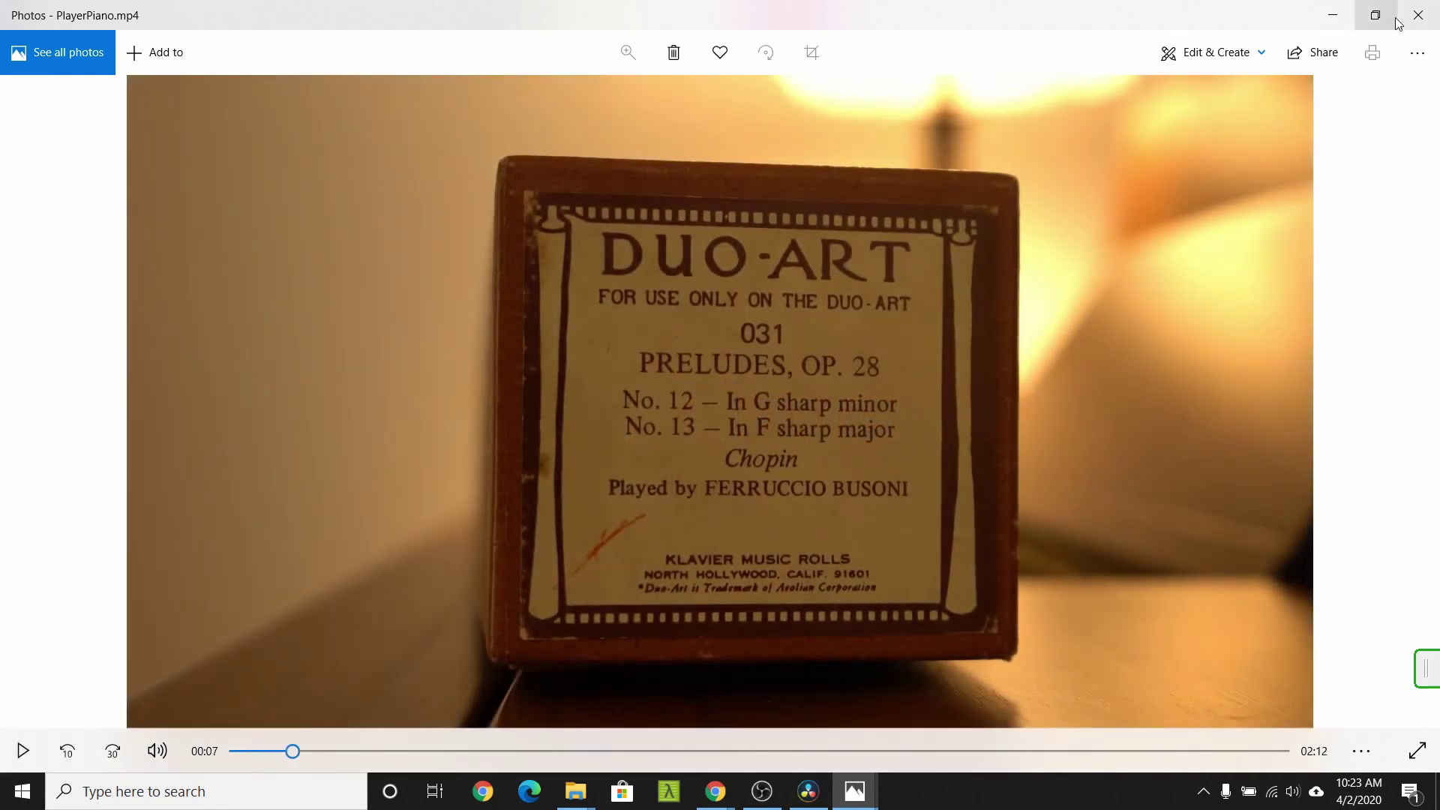